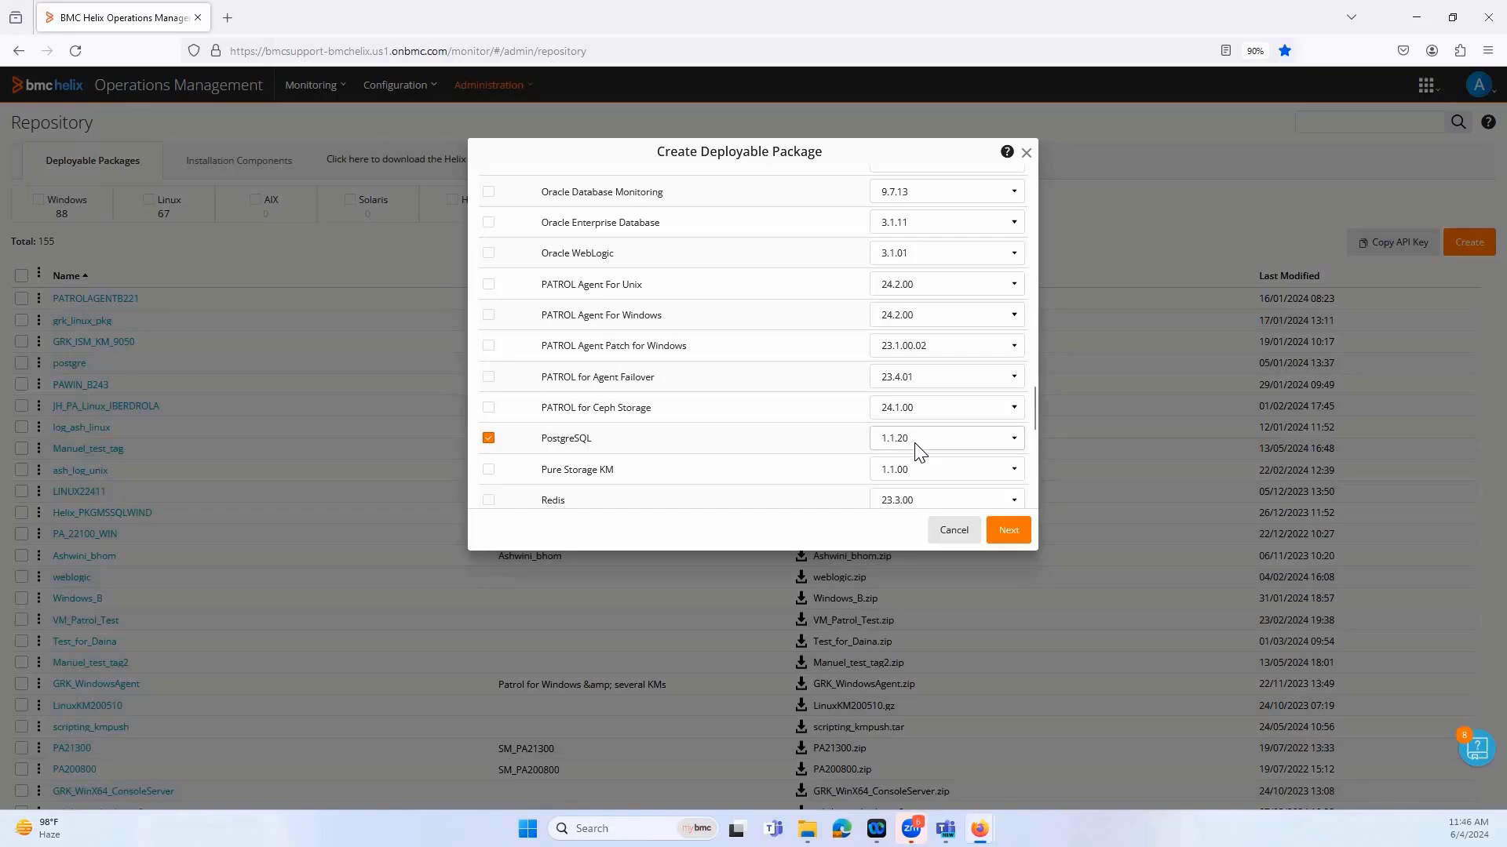
# Accept the default installation directory for the PostgreSQL package and save it as postgre_demo2 in .zip format
pyautogui.click(1013, 542)
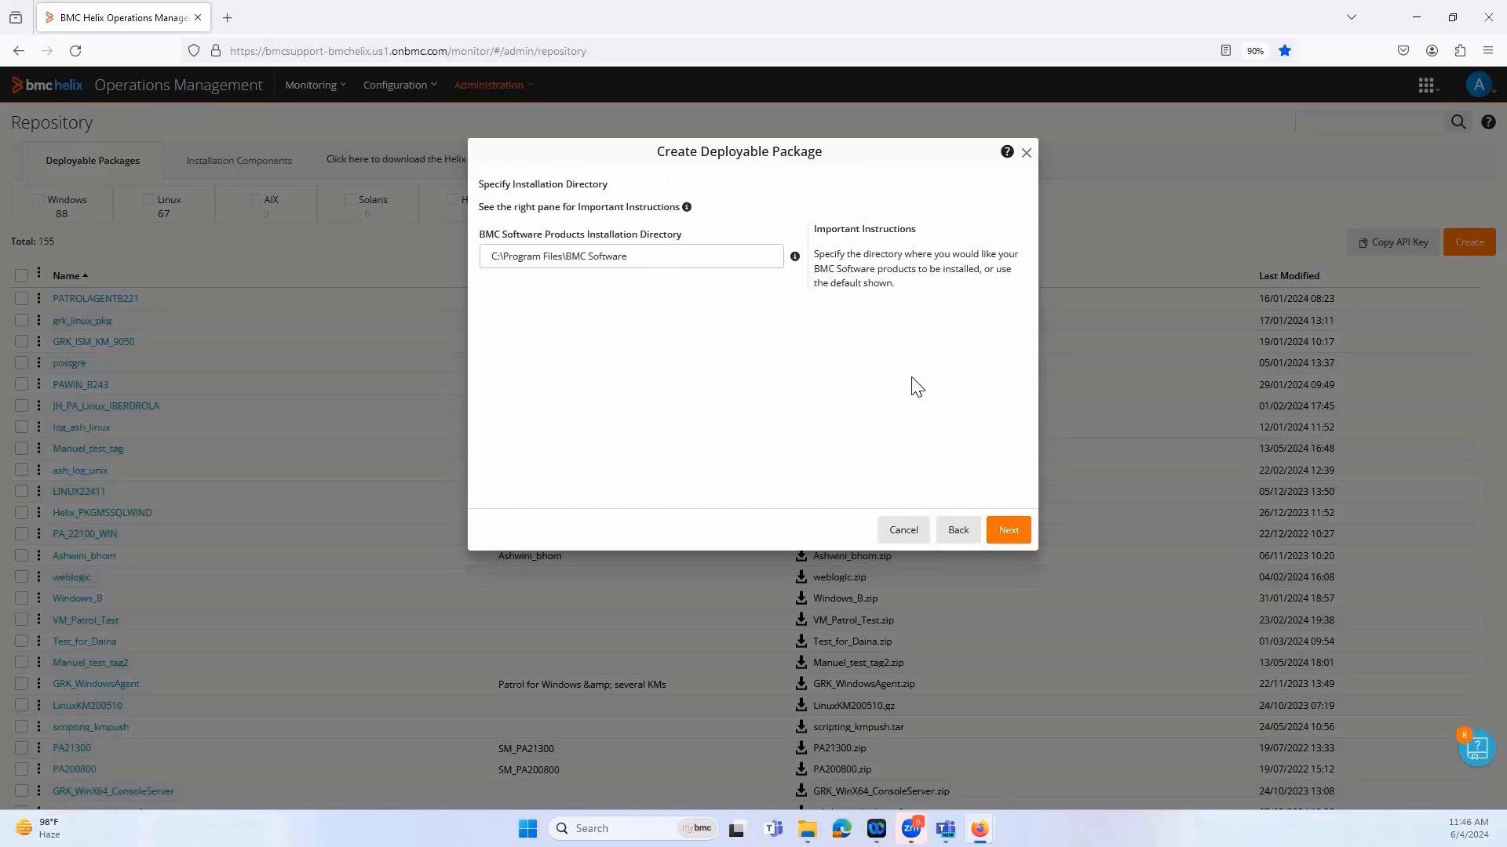
pyautogui.click(1015, 535)
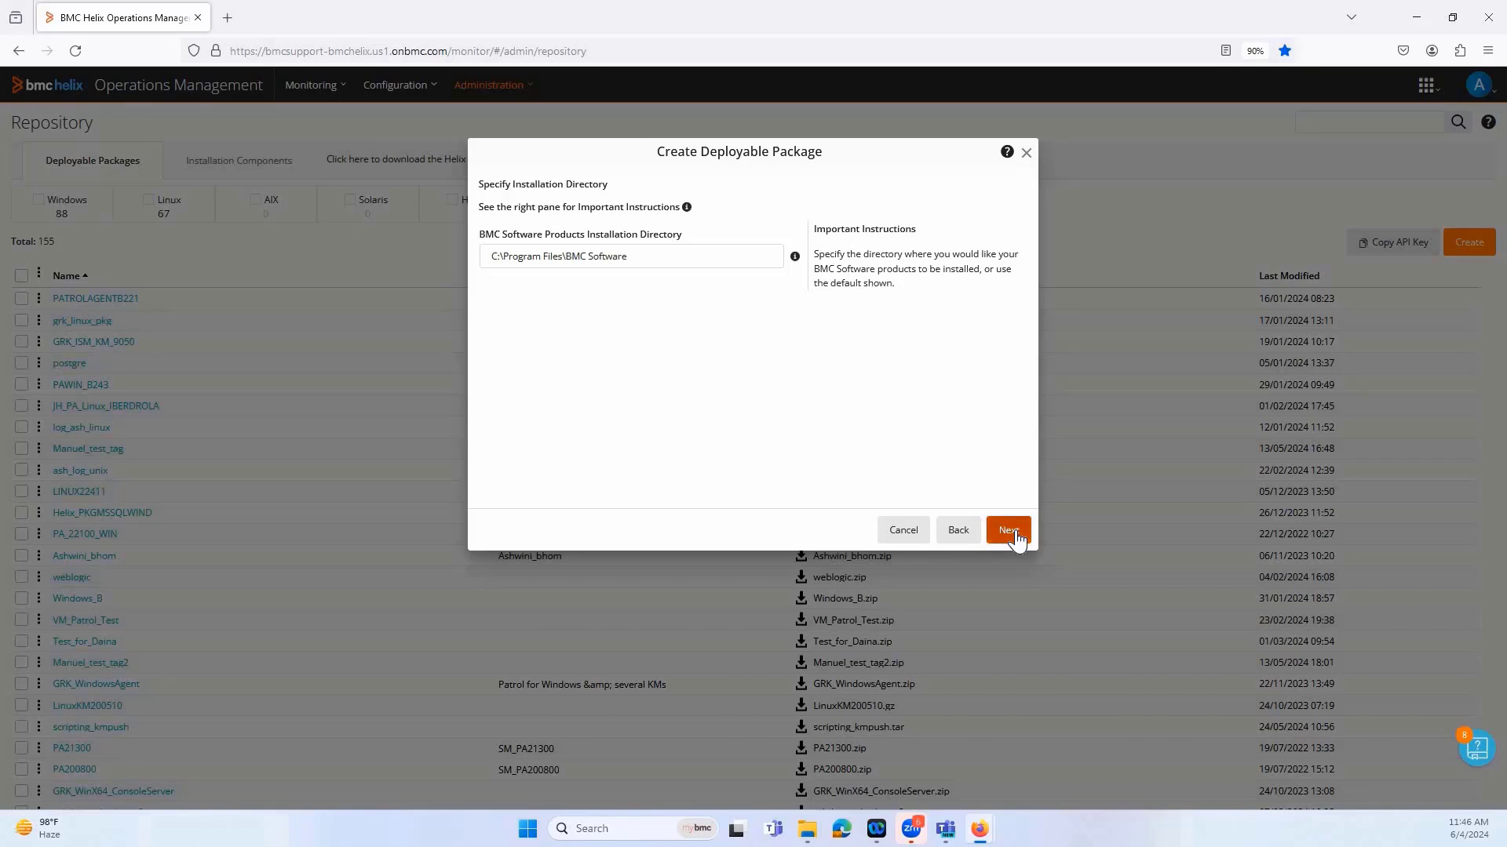
pyautogui.click(1013, 532)
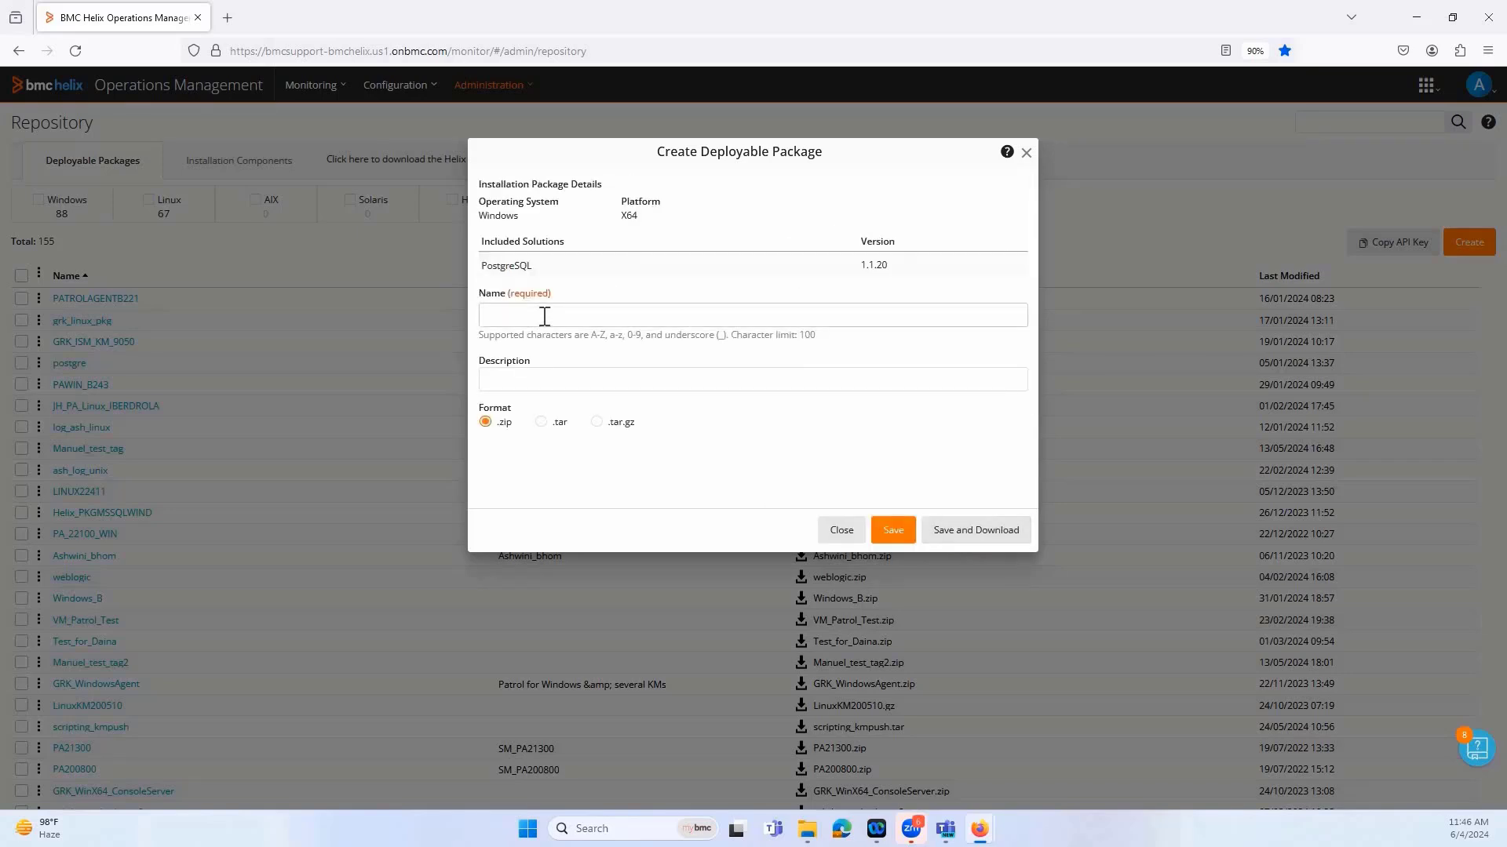
pyautogui.click(543, 316)
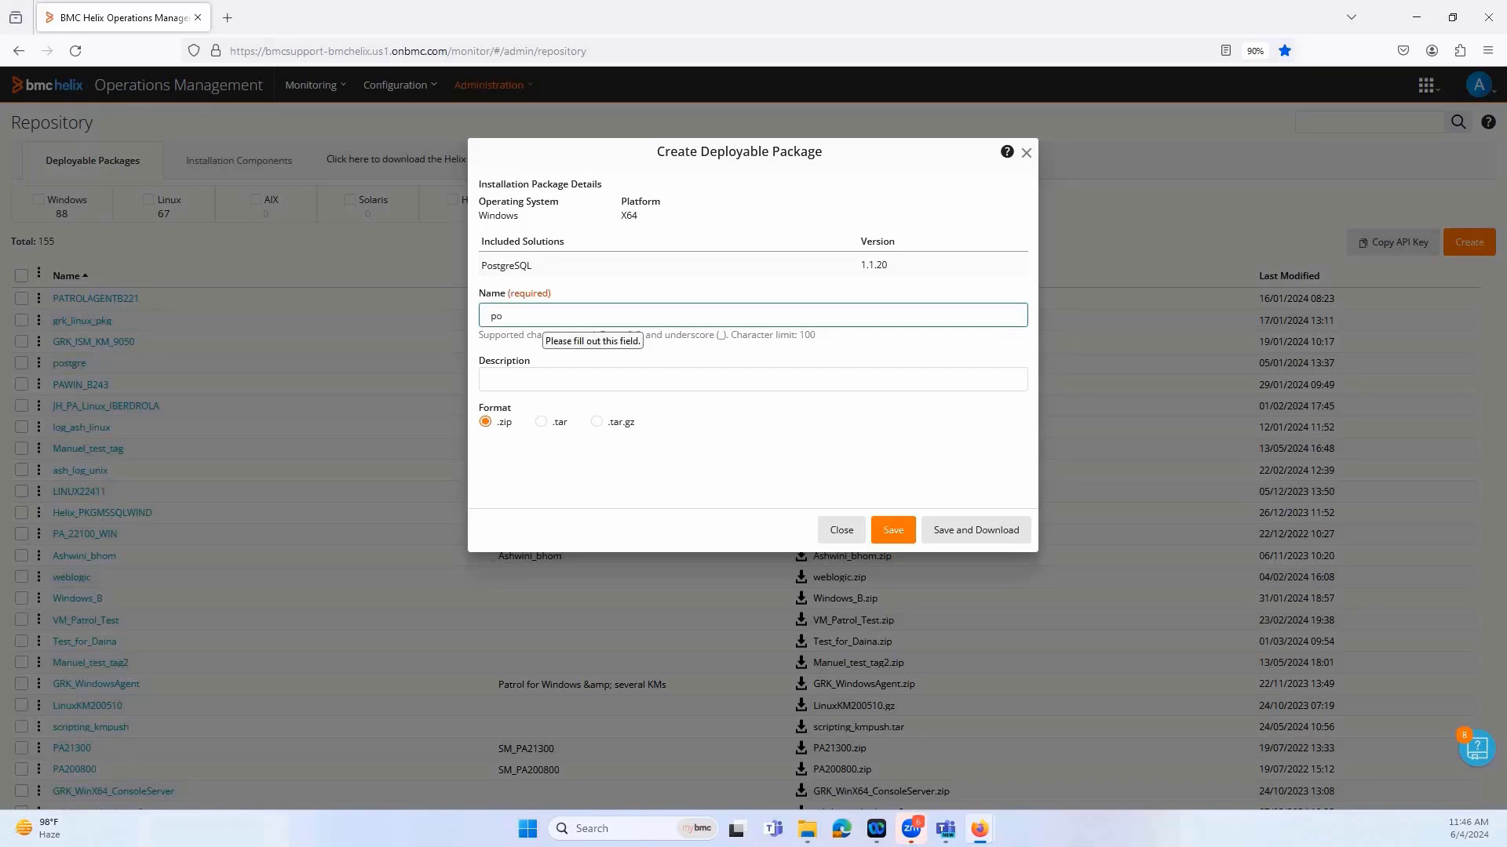
pyautogui.write('postgre_demo2')
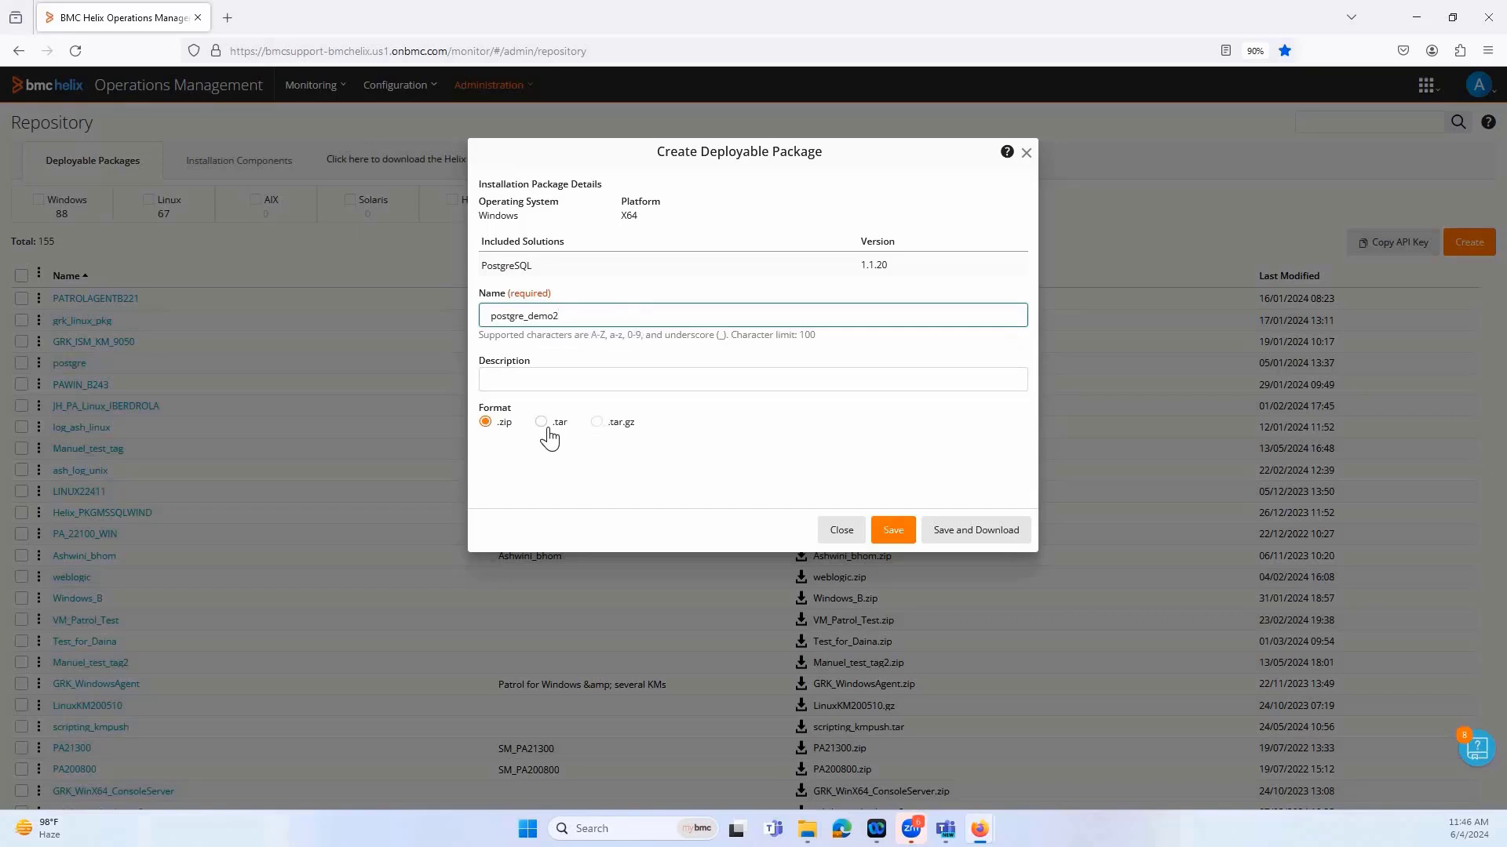
pyautogui.click(891, 538)
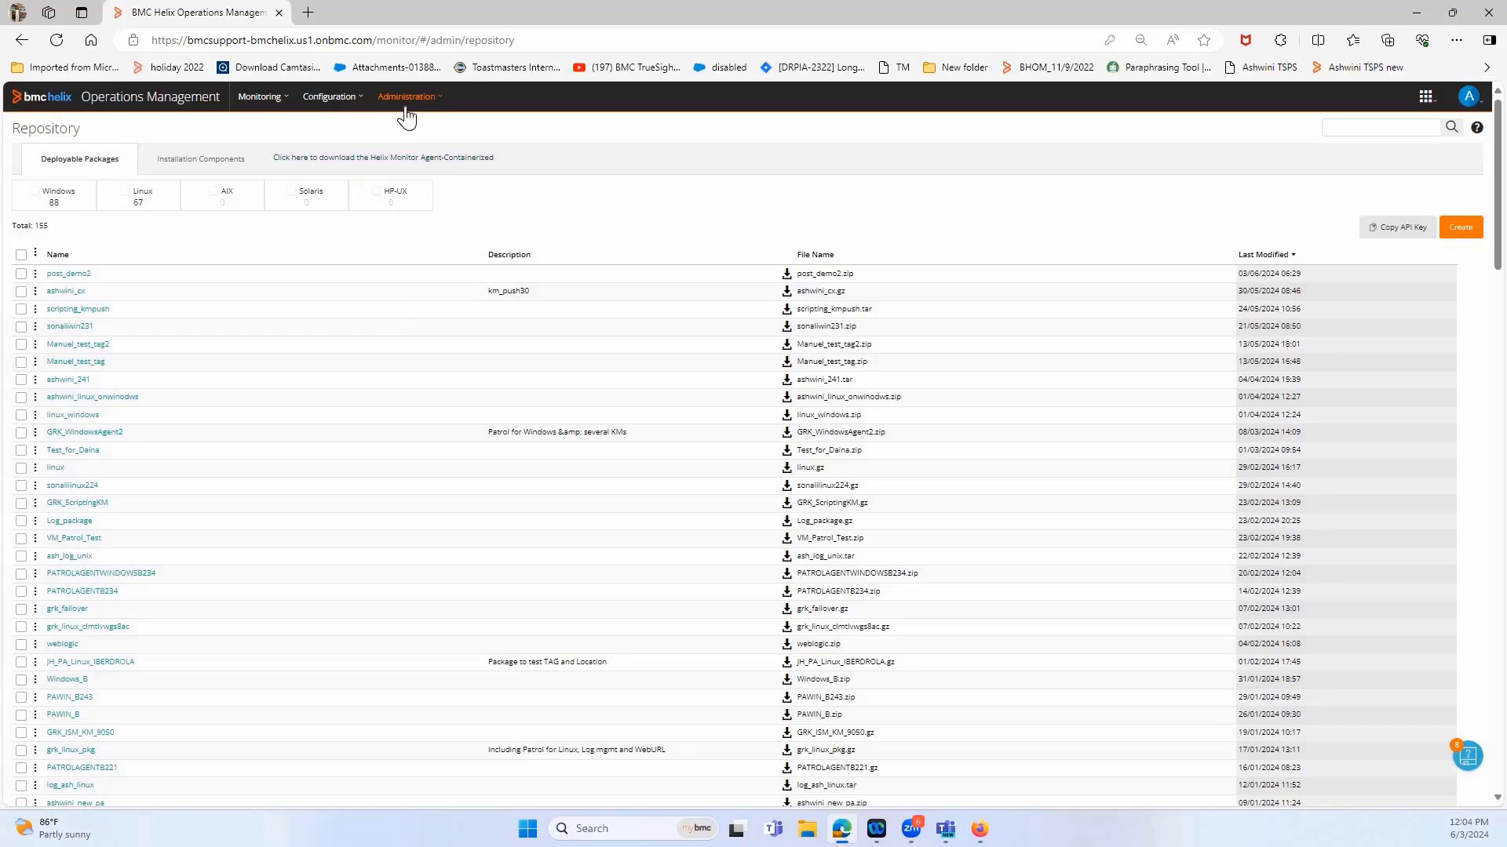
# Start deploying and installing packages on the agent clm-pun-vqf1rf:3181 from the Agents configuration page
pyautogui.click(21, 274)
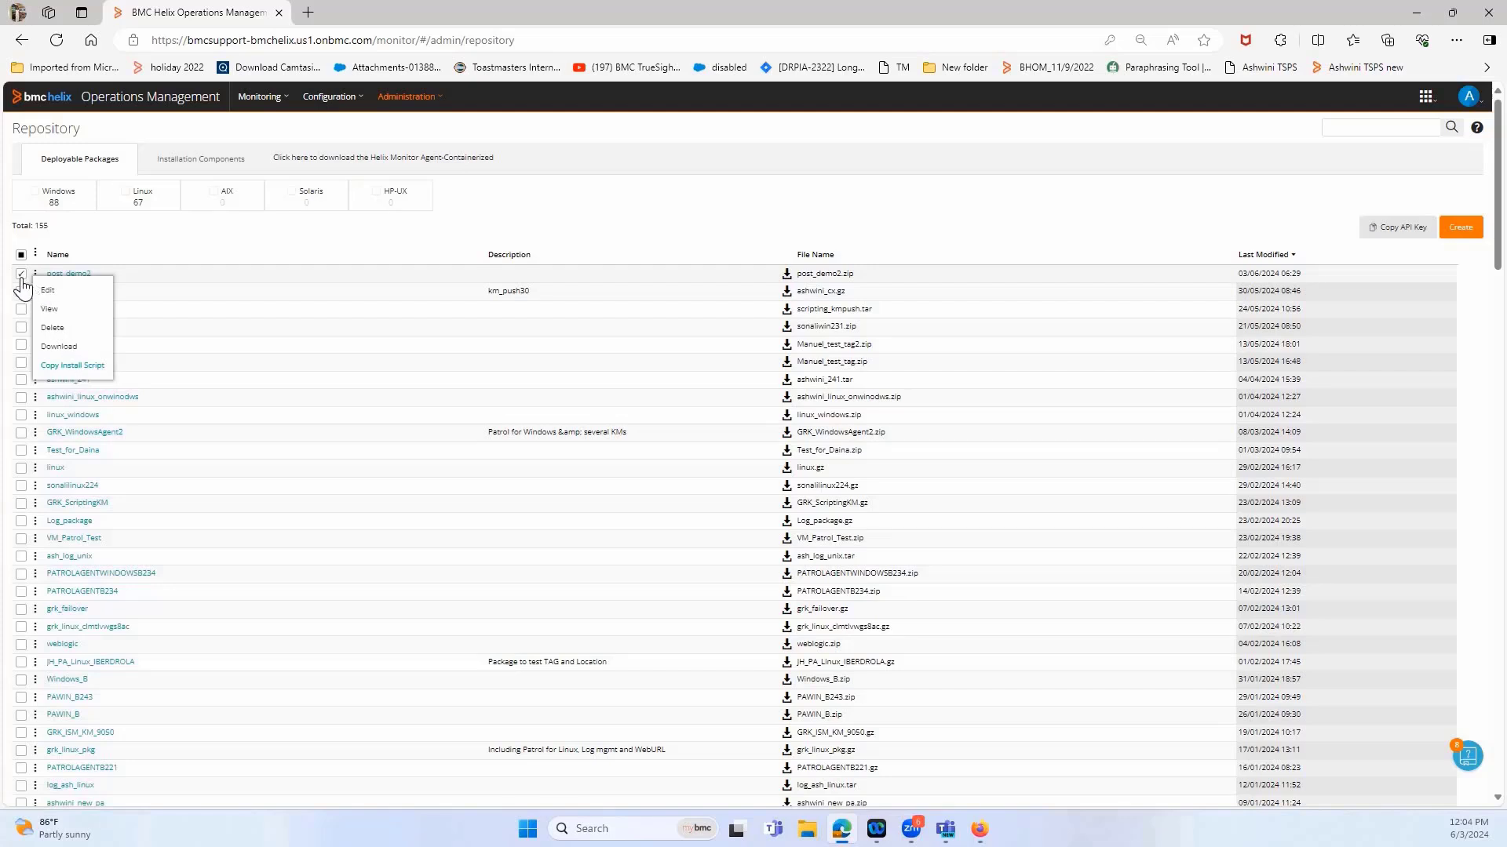
pyautogui.click(323, 102)
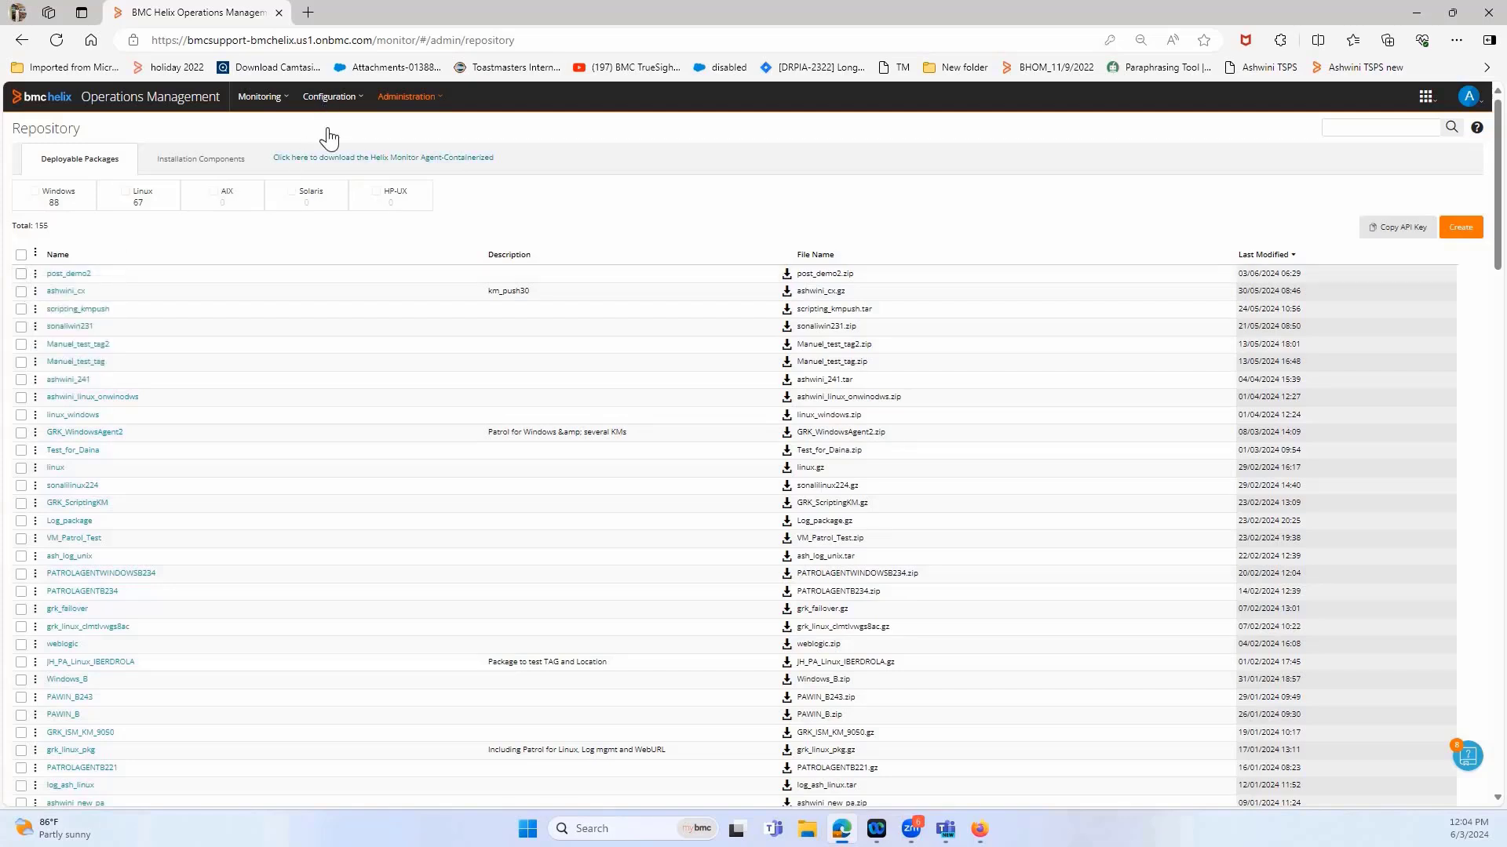
pyautogui.click(318, 211)
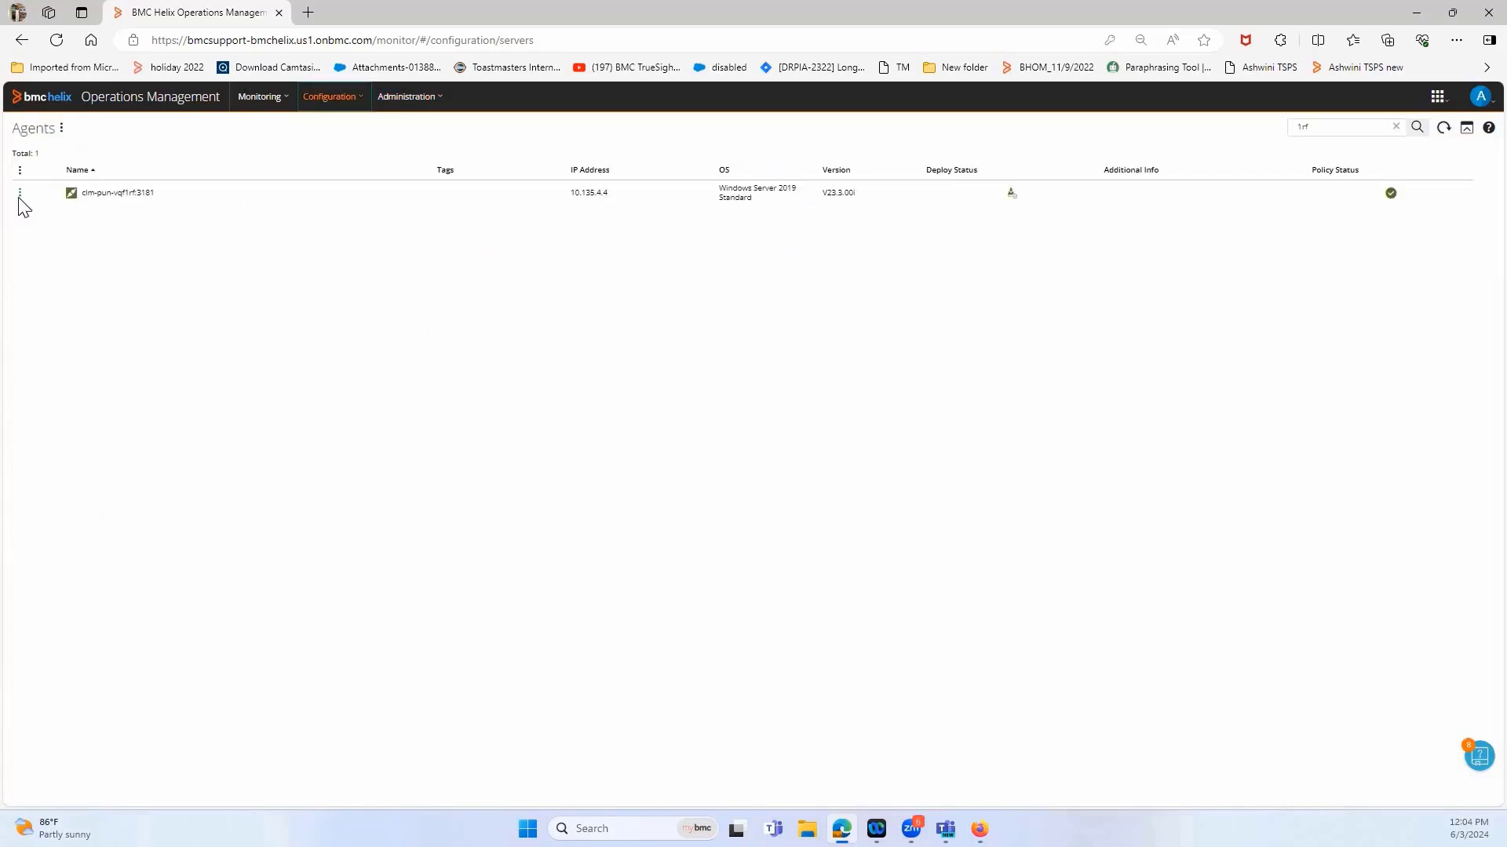
pyautogui.click(19, 196)
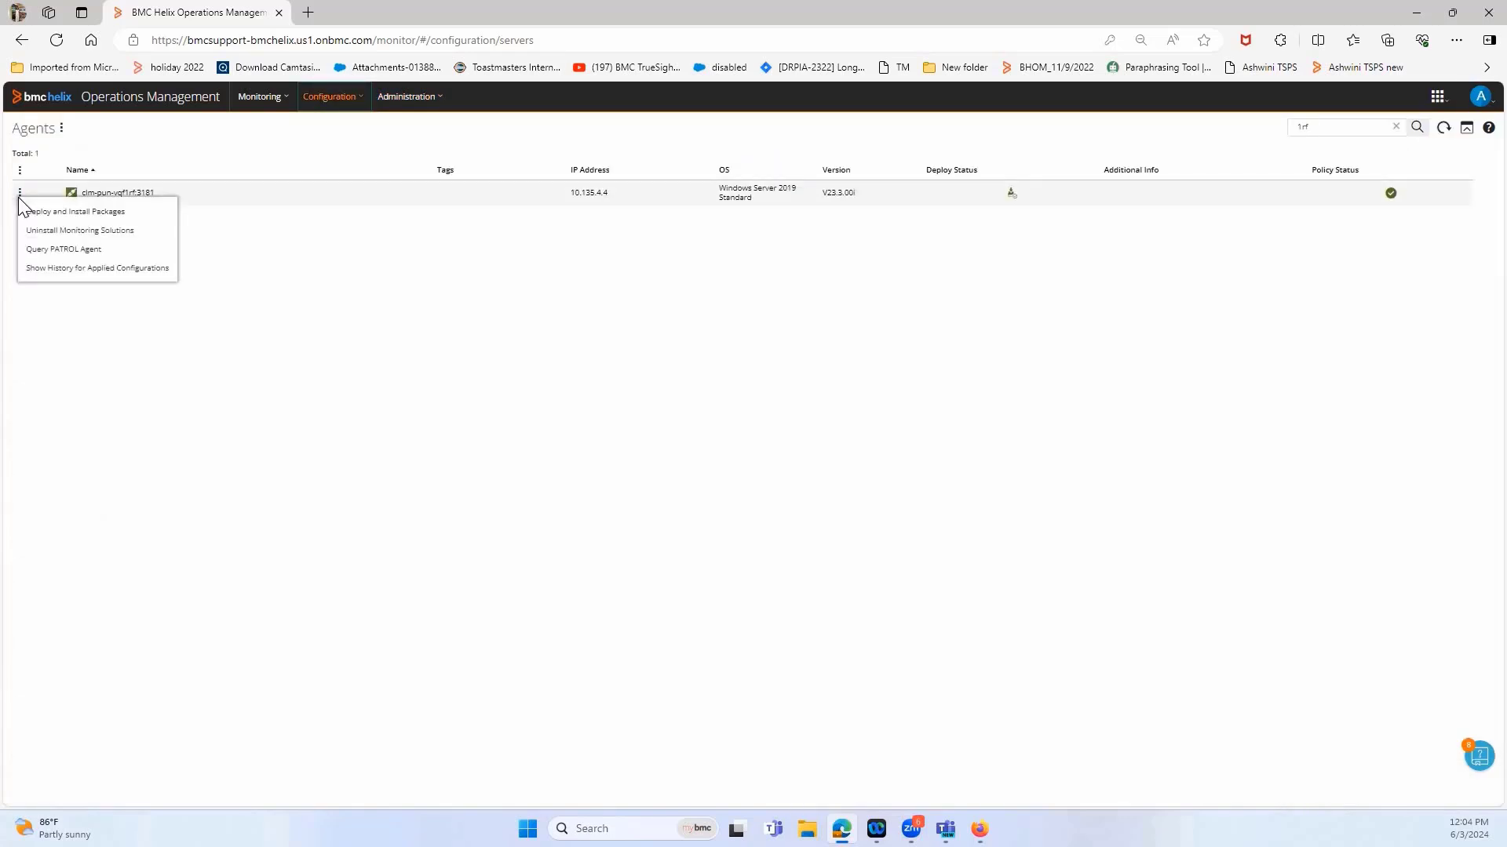
pyautogui.click(60, 217)
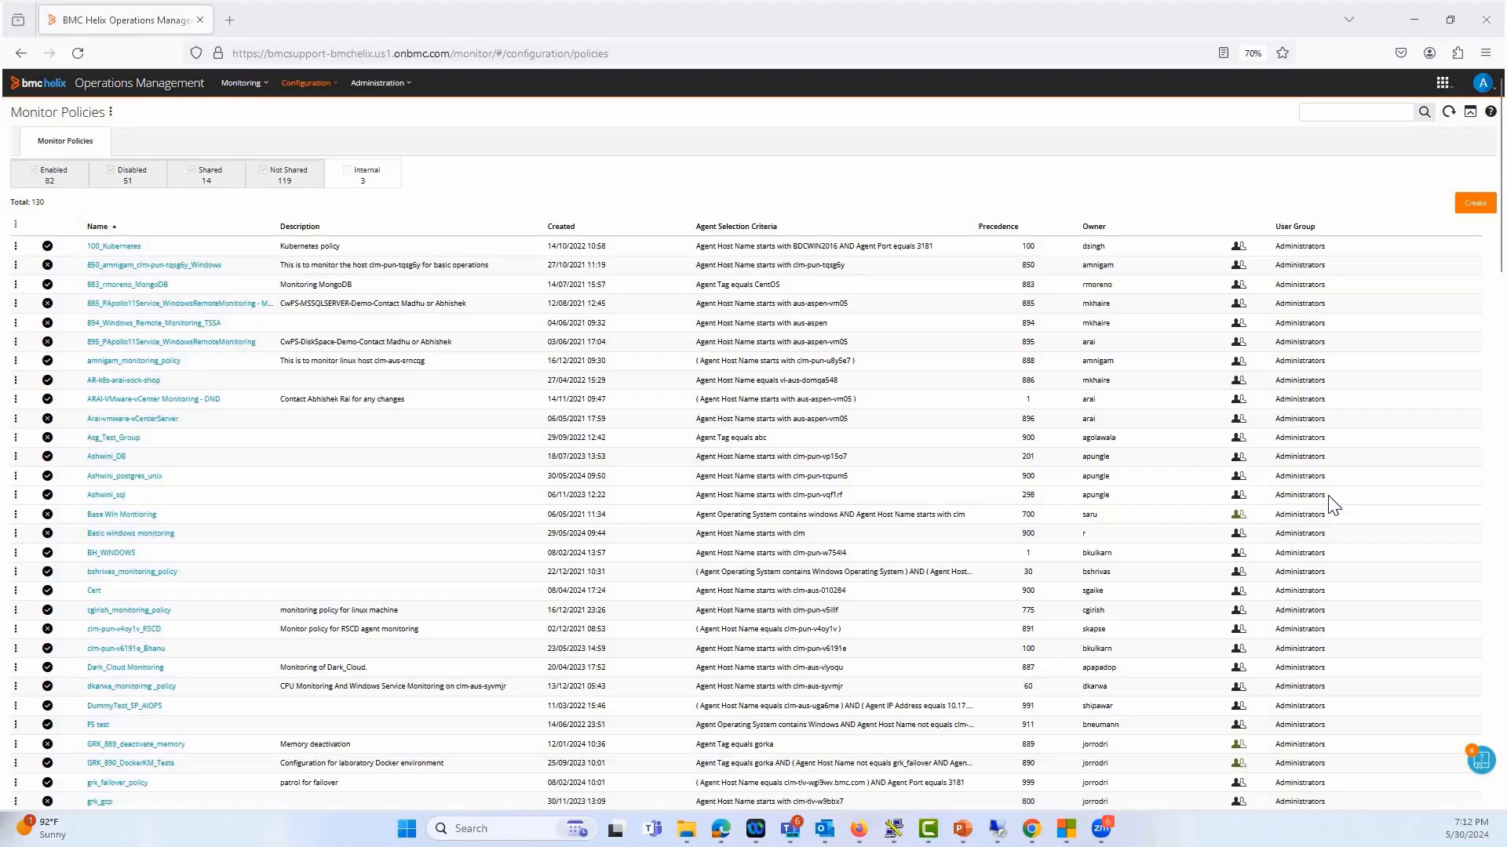
# Create a monitoring policy whose agent host name starts with clm-pun-vqf1rf, and preview the matching agents
pyautogui.click(1458, 206)
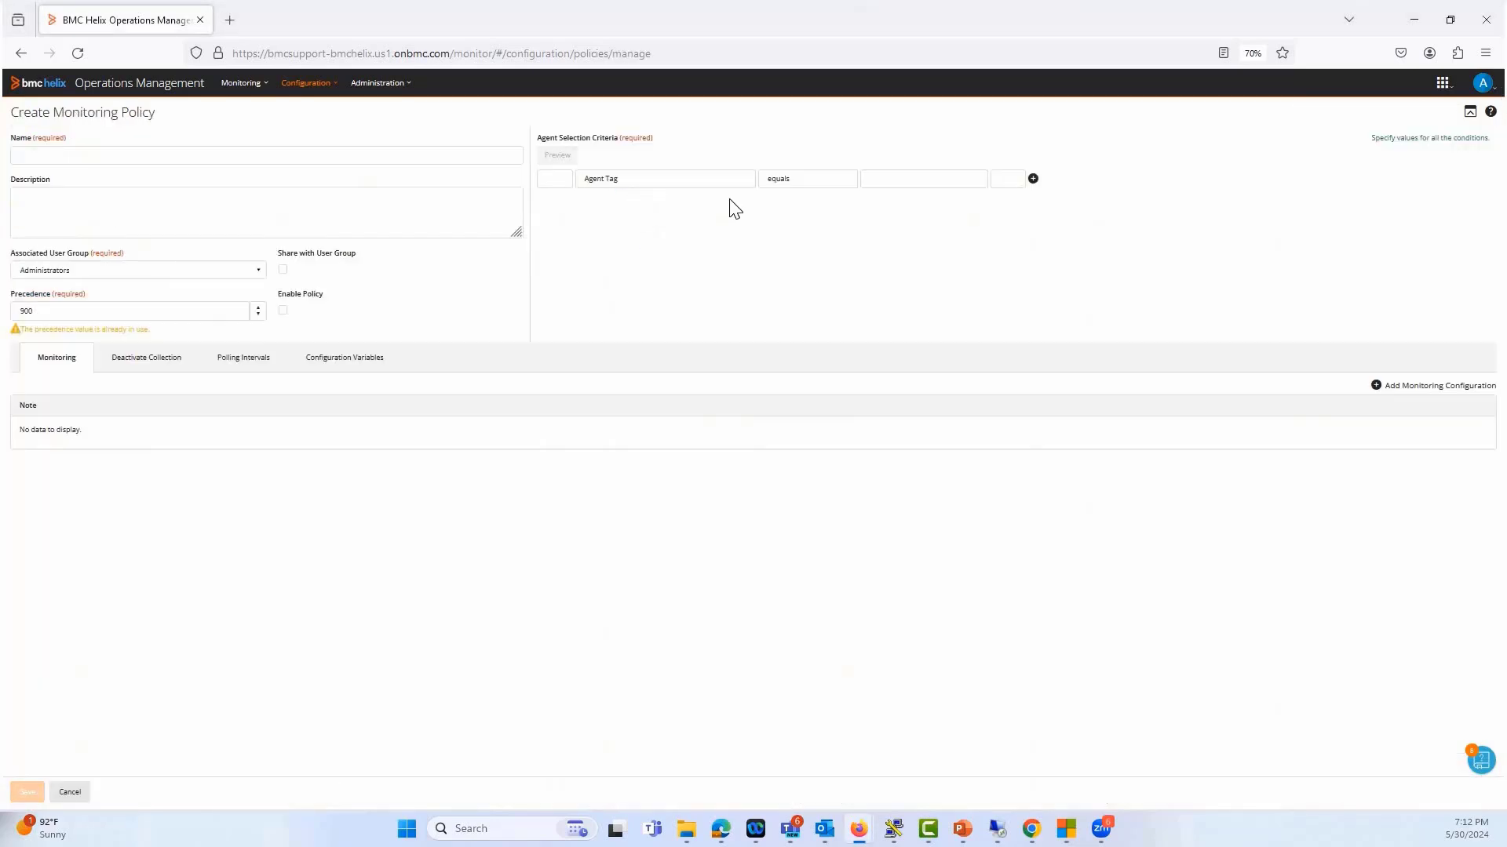
pyautogui.click(701, 185)
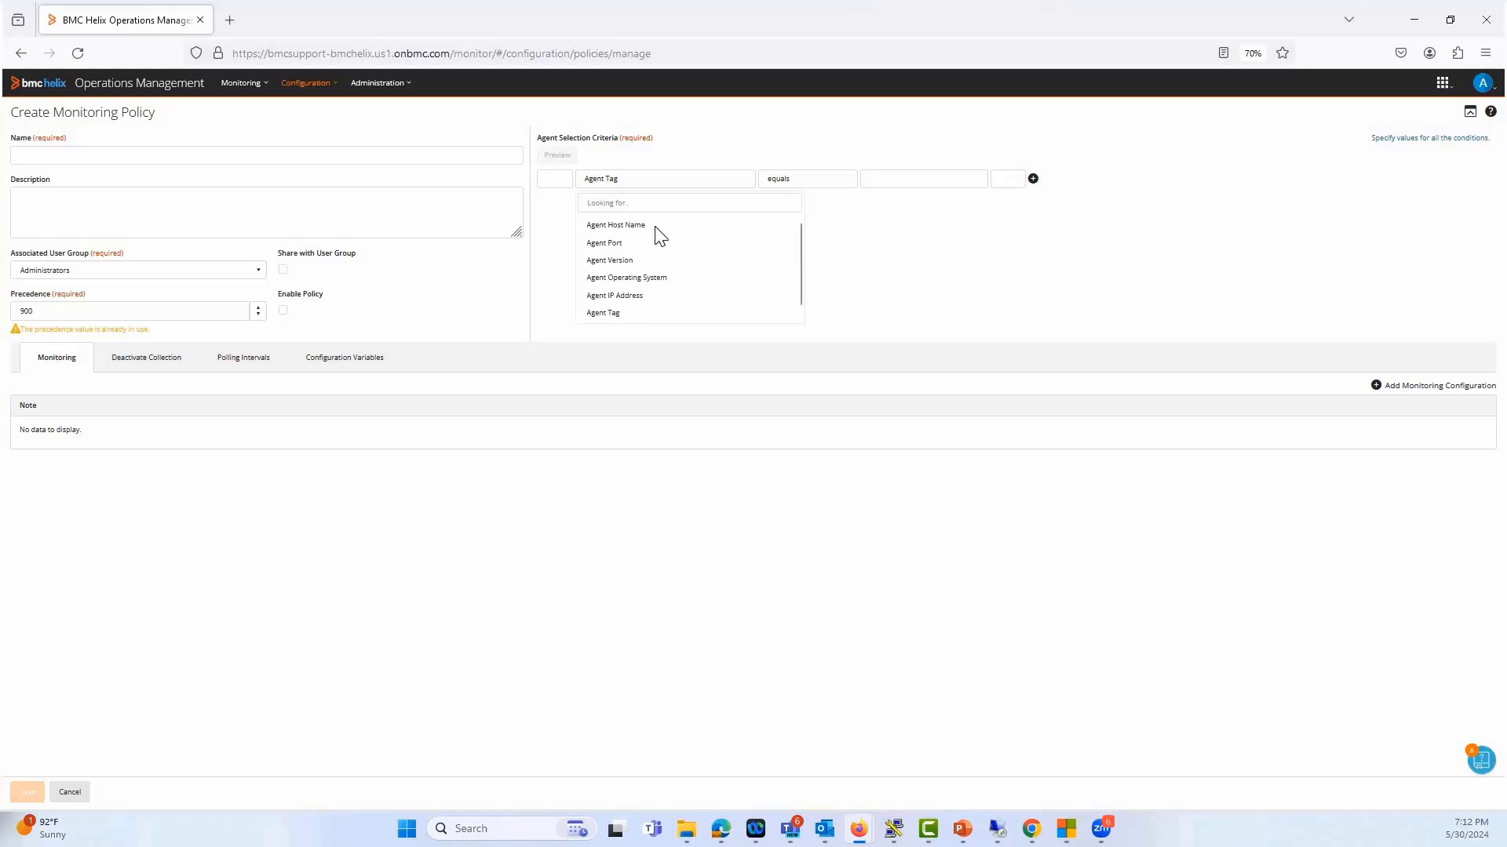
pyautogui.click(656, 226)
pyautogui.click(813, 186)
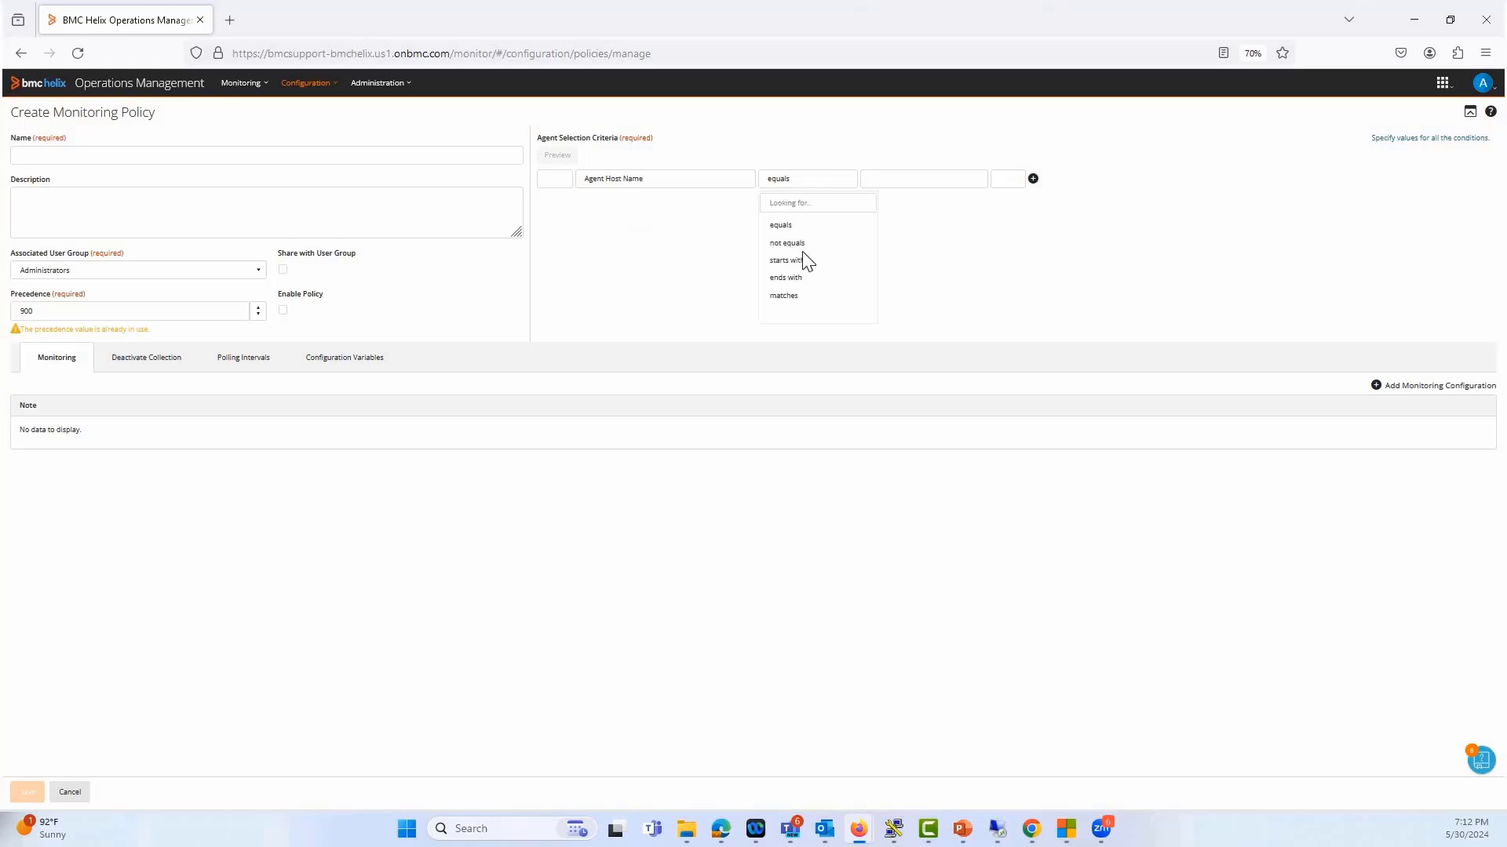
pyautogui.click(802, 255)
pyautogui.click(894, 182)
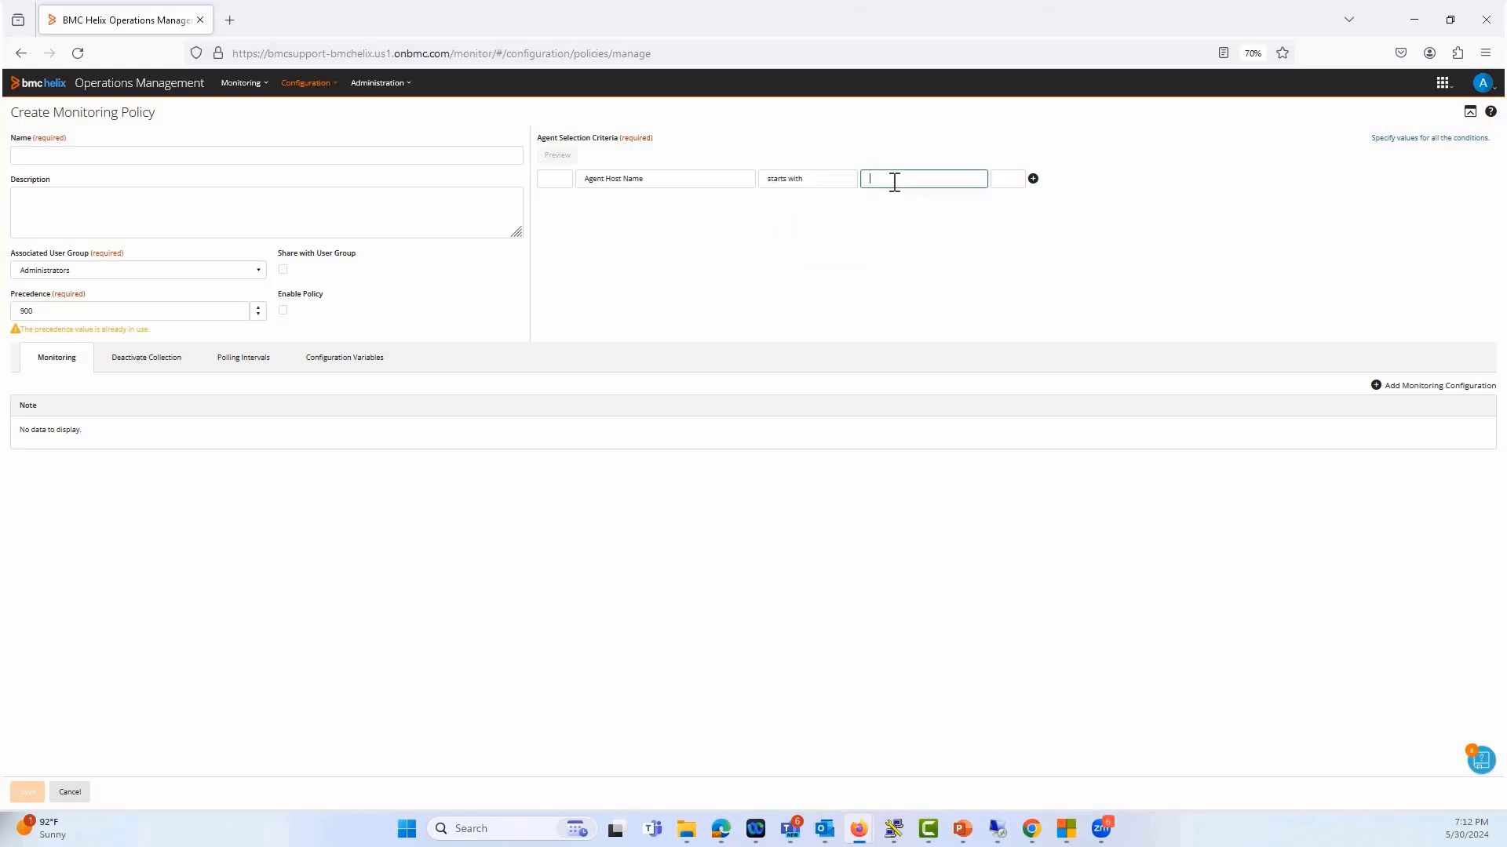
pyautogui.write('clm-pun-vqf1m')
pyautogui.click(555, 156)
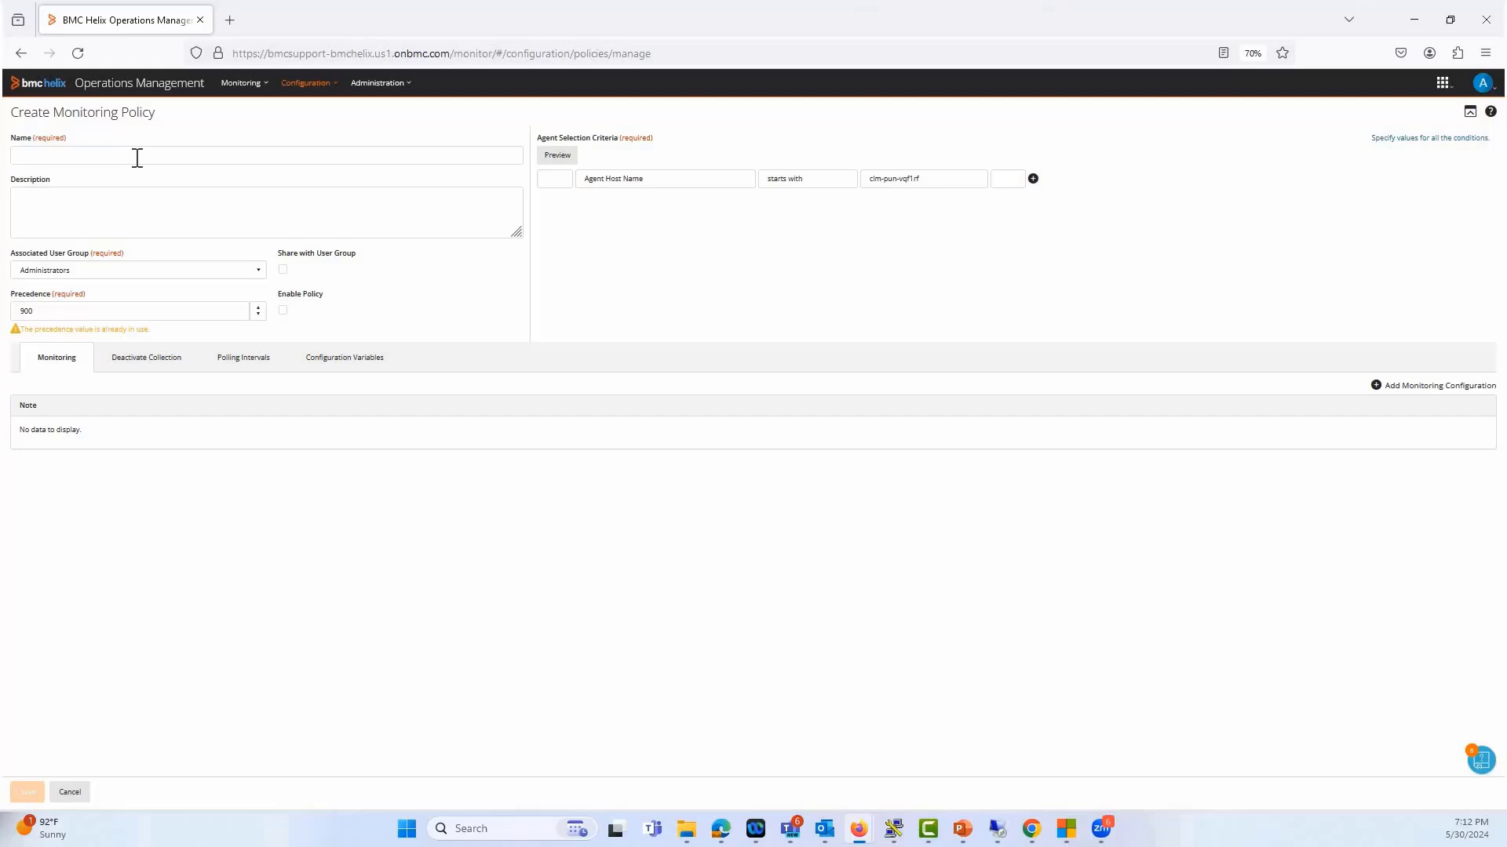
# Name the policy postgre_sql_demo, set its precedence to 306 and enable it
pyautogui.click(138, 157)
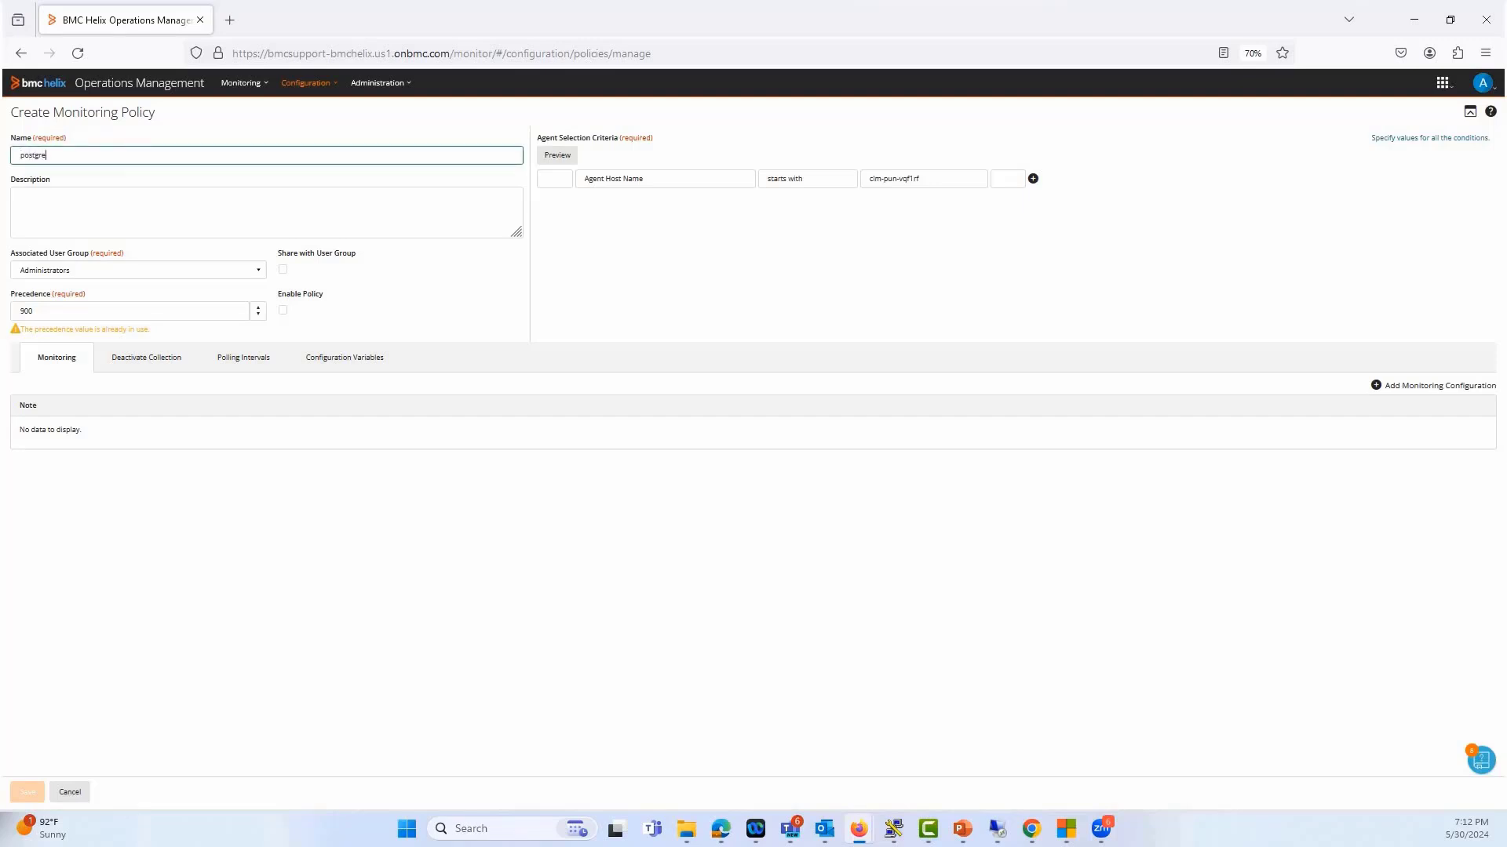
pyautogui.write('postgre_sql_demo')
pyautogui.click(84, 312)
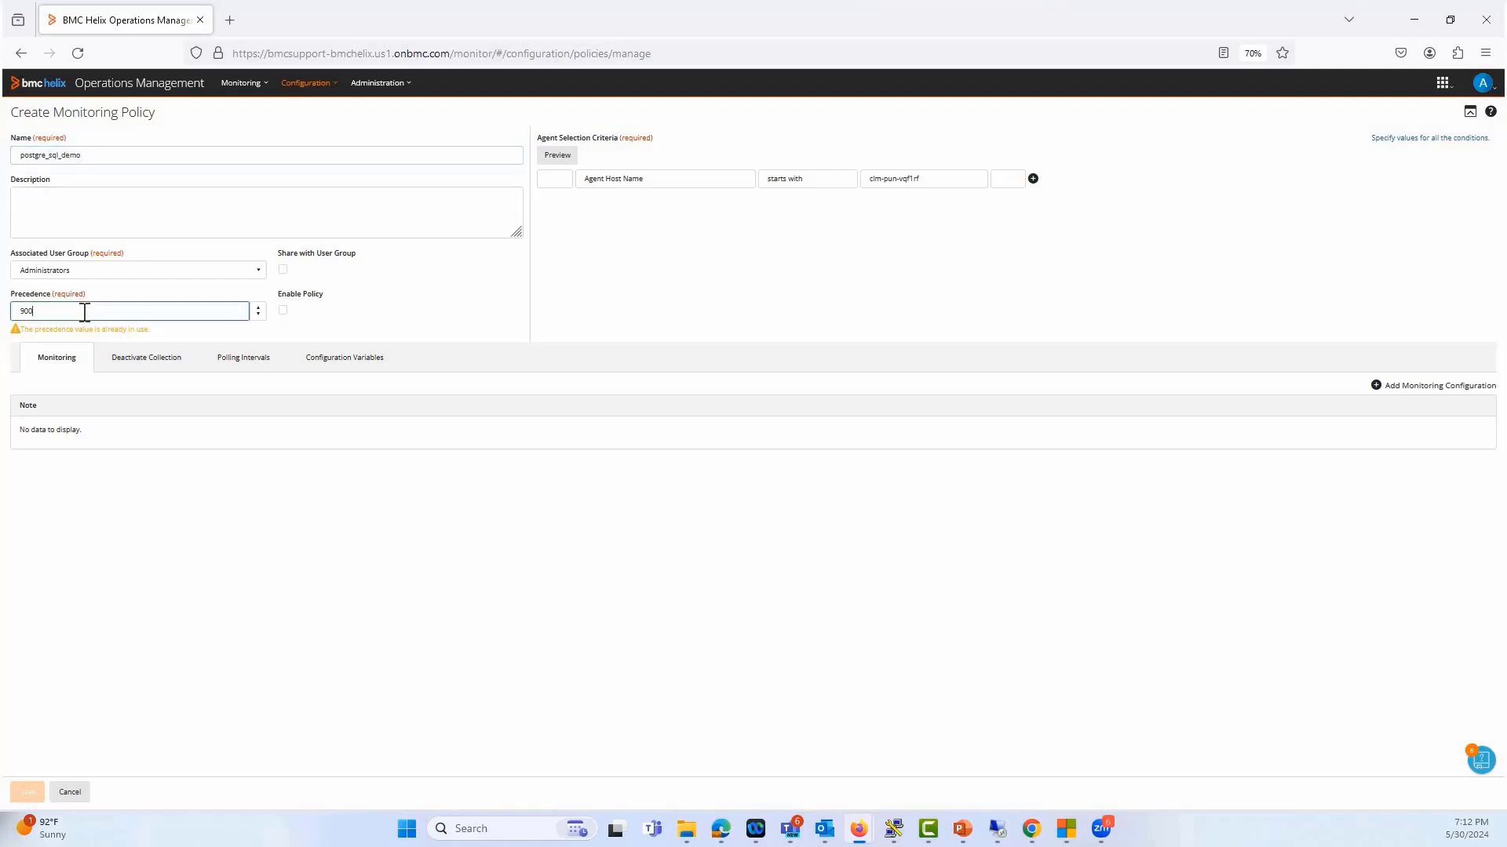
pyautogui.hotkey('ctrl', 'a')
pyautogui.write('306')
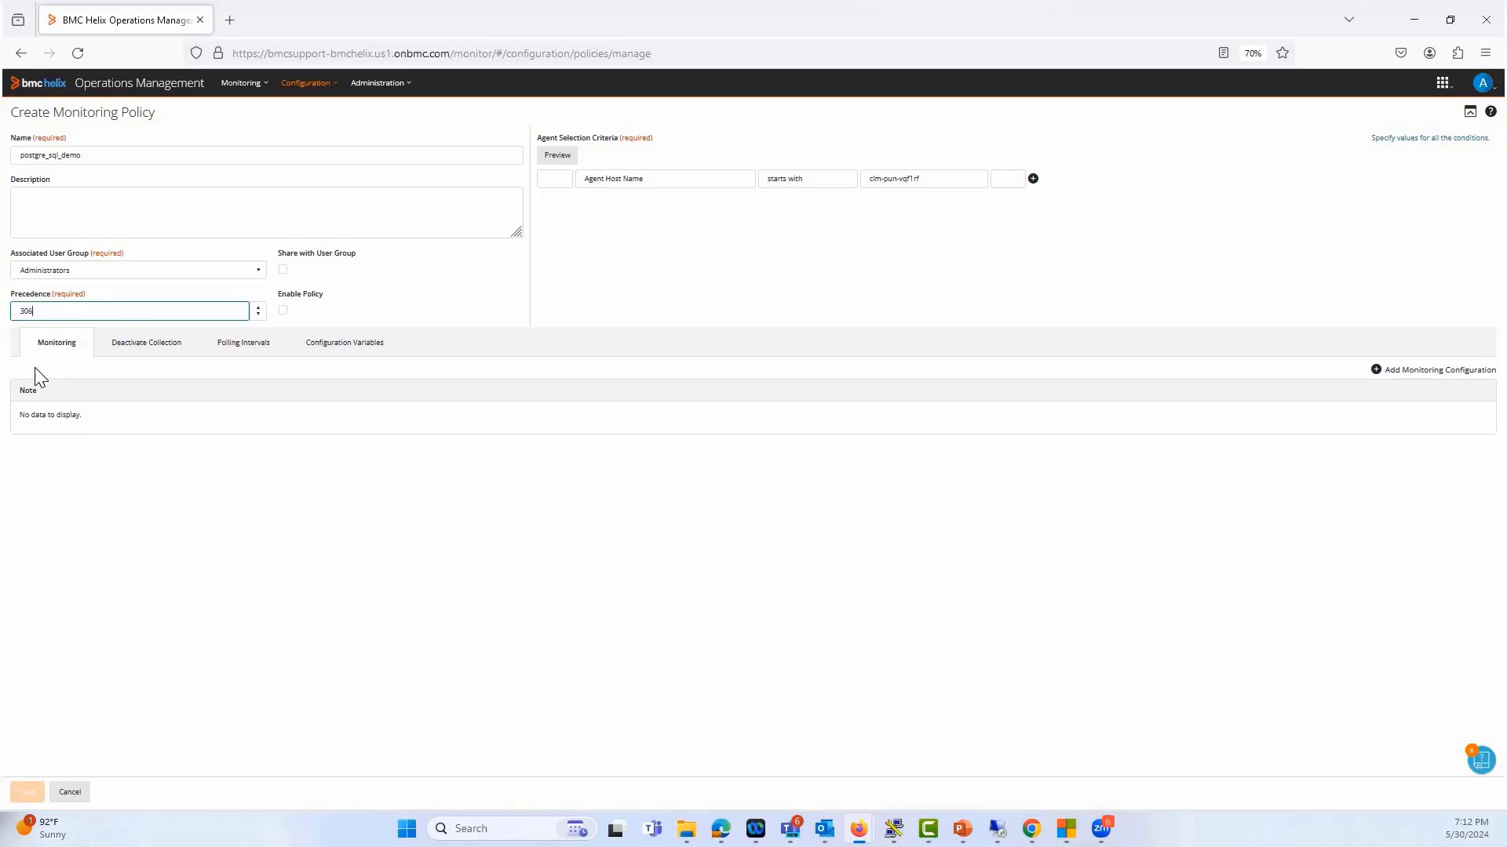
pyautogui.click(282, 311)
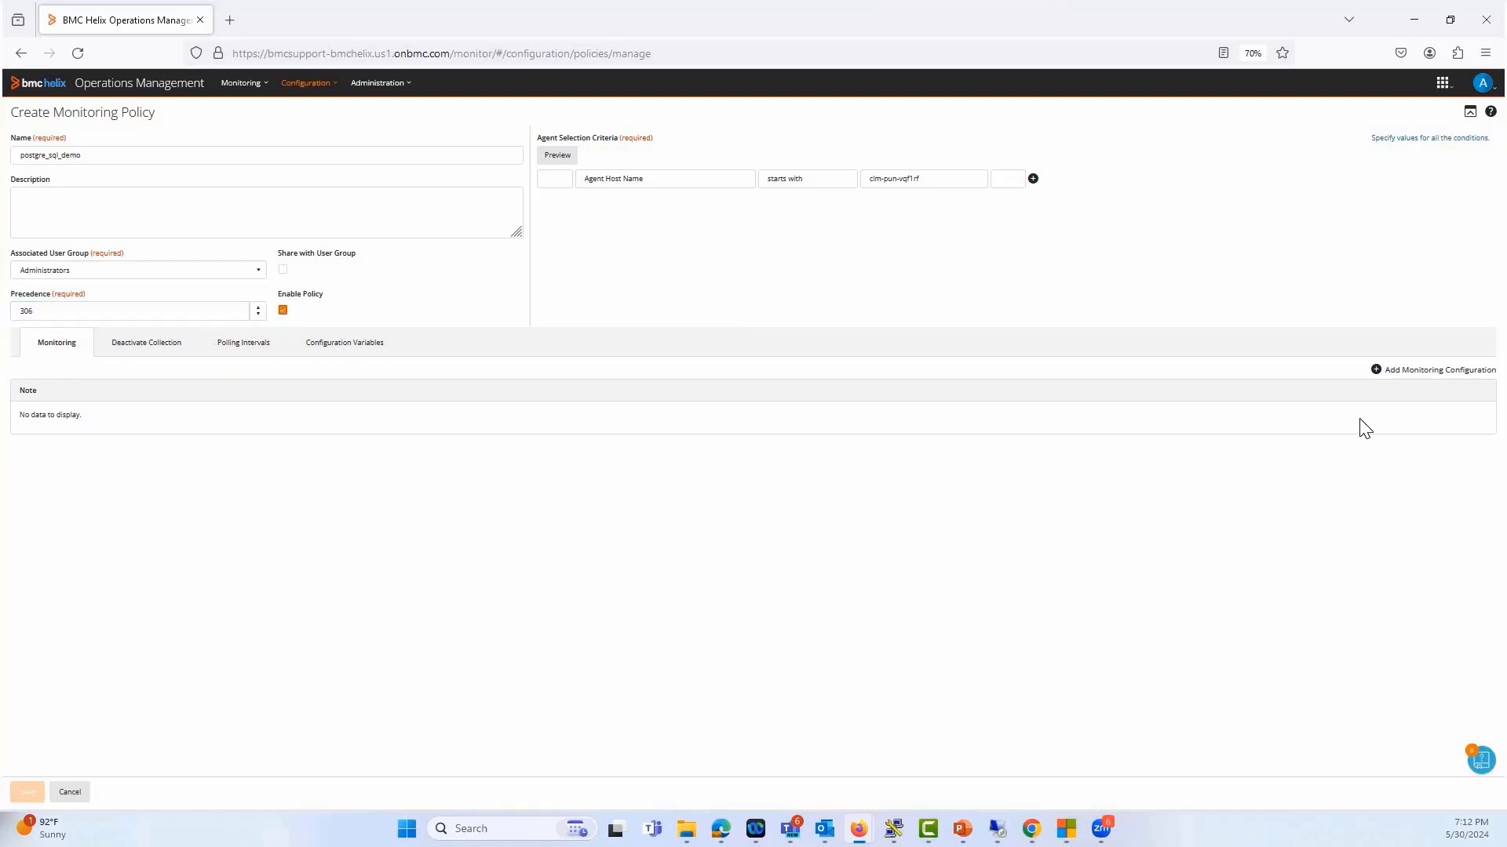
# Add a monitoring configuration for the PostgreSQL solution, version 1.1.20, with the PostgreSQL Monitoring profile and PostgreSQL monitor type
pyautogui.click(1414, 372)
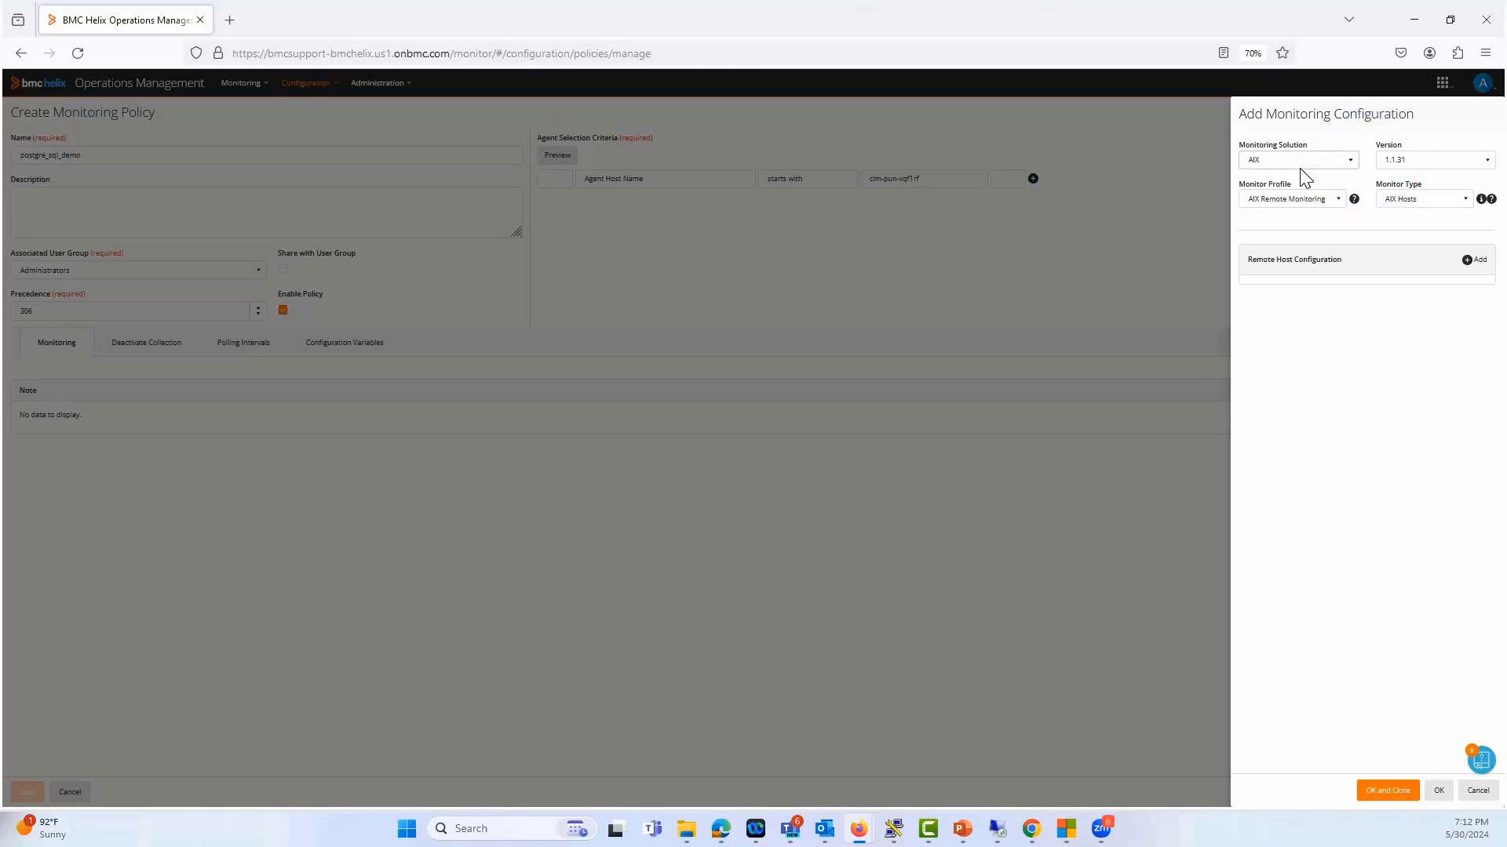
pyautogui.click(1303, 165)
pyautogui.scroll(-5, 1303, 659)
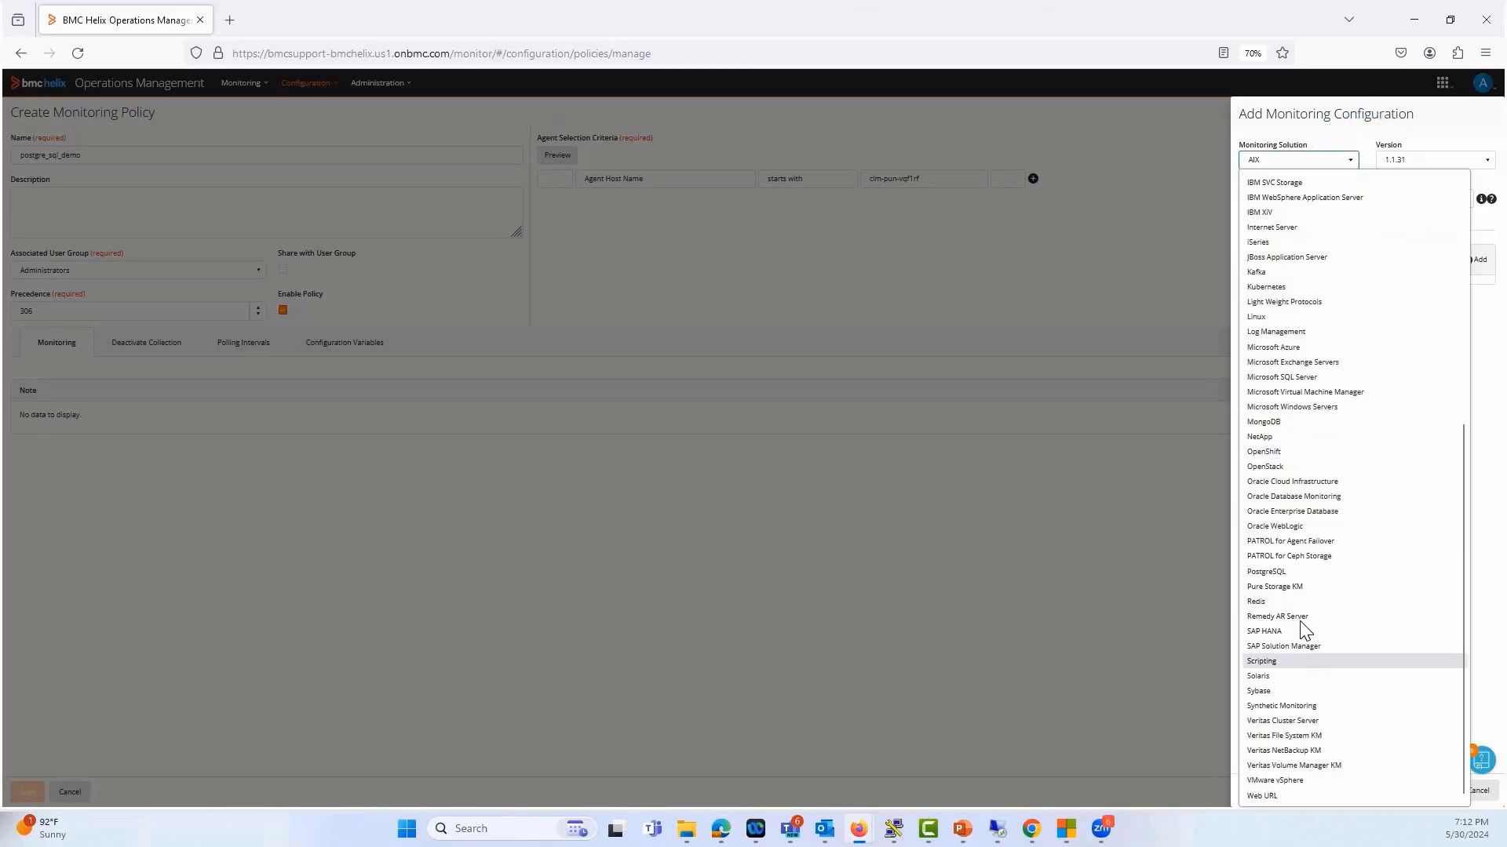
pyautogui.click(1279, 572)
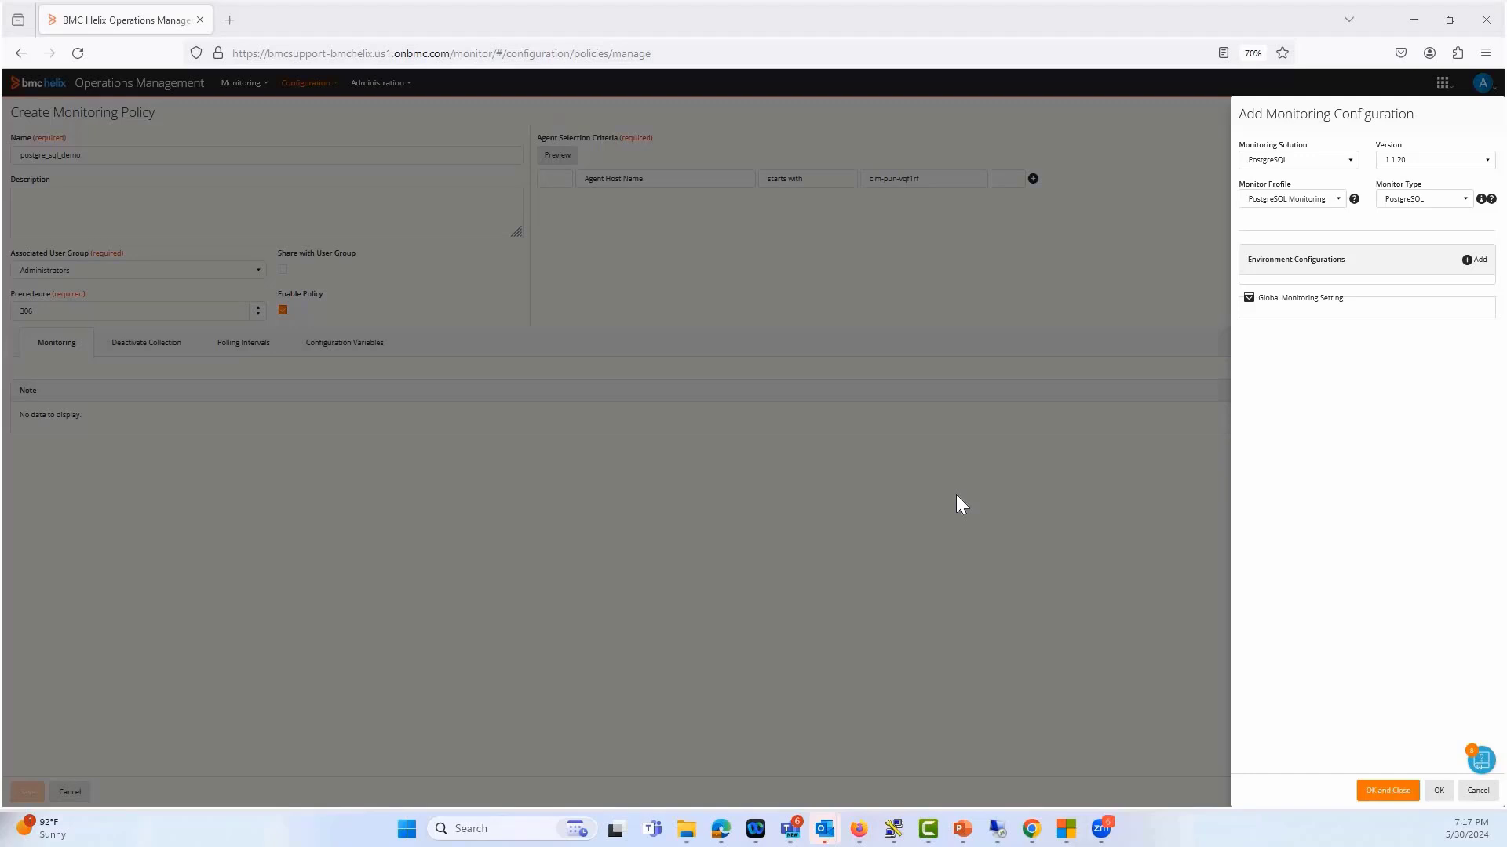
# Add an environment configuration named postgre_demo1, keeping host $HOSTNAME, port 5432 and a blank database name
pyautogui.click(1472, 260)
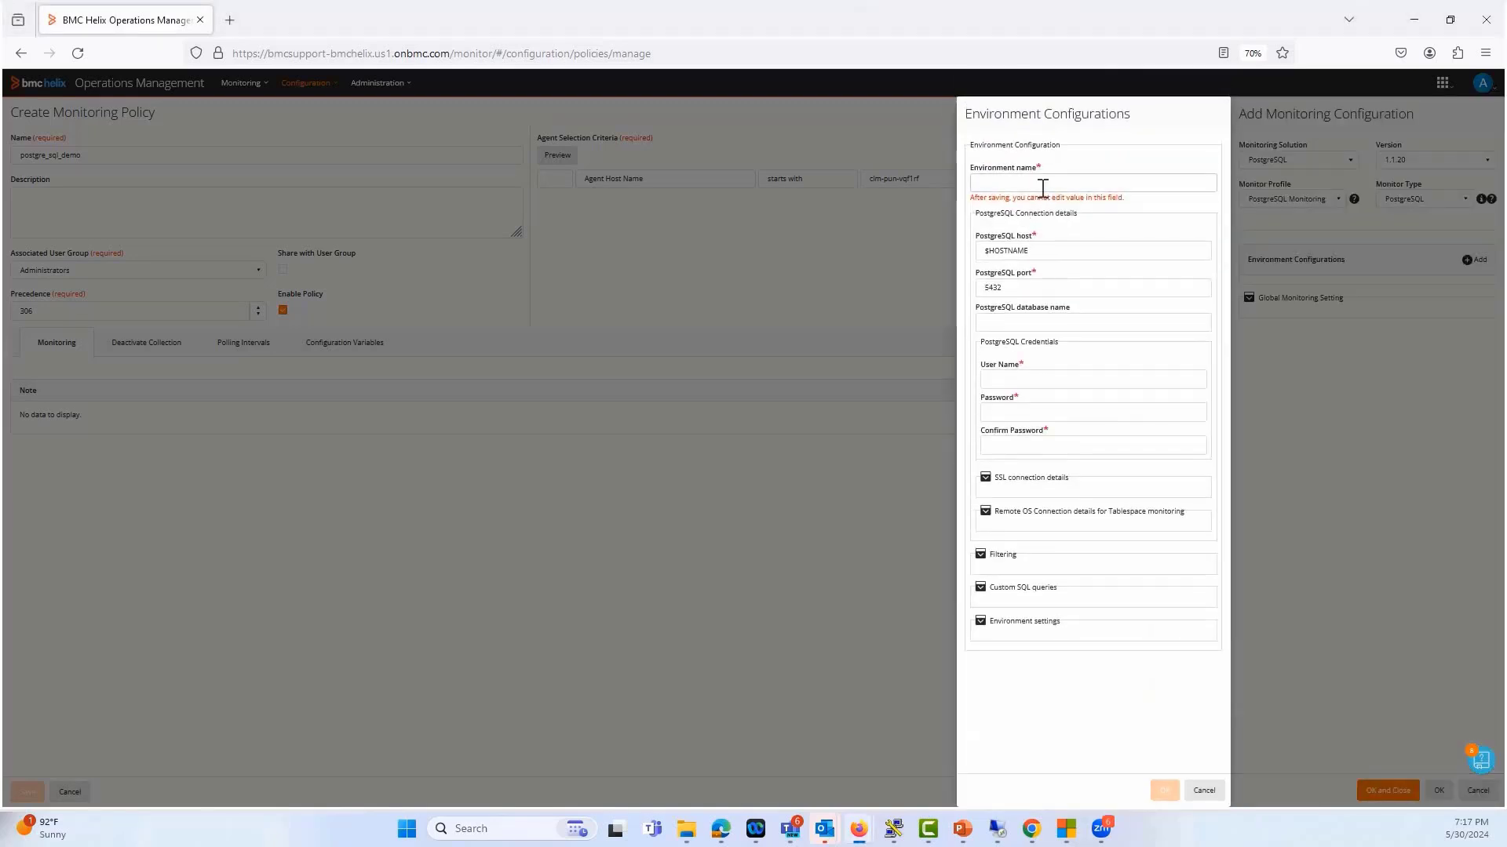
pyautogui.click(1042, 186)
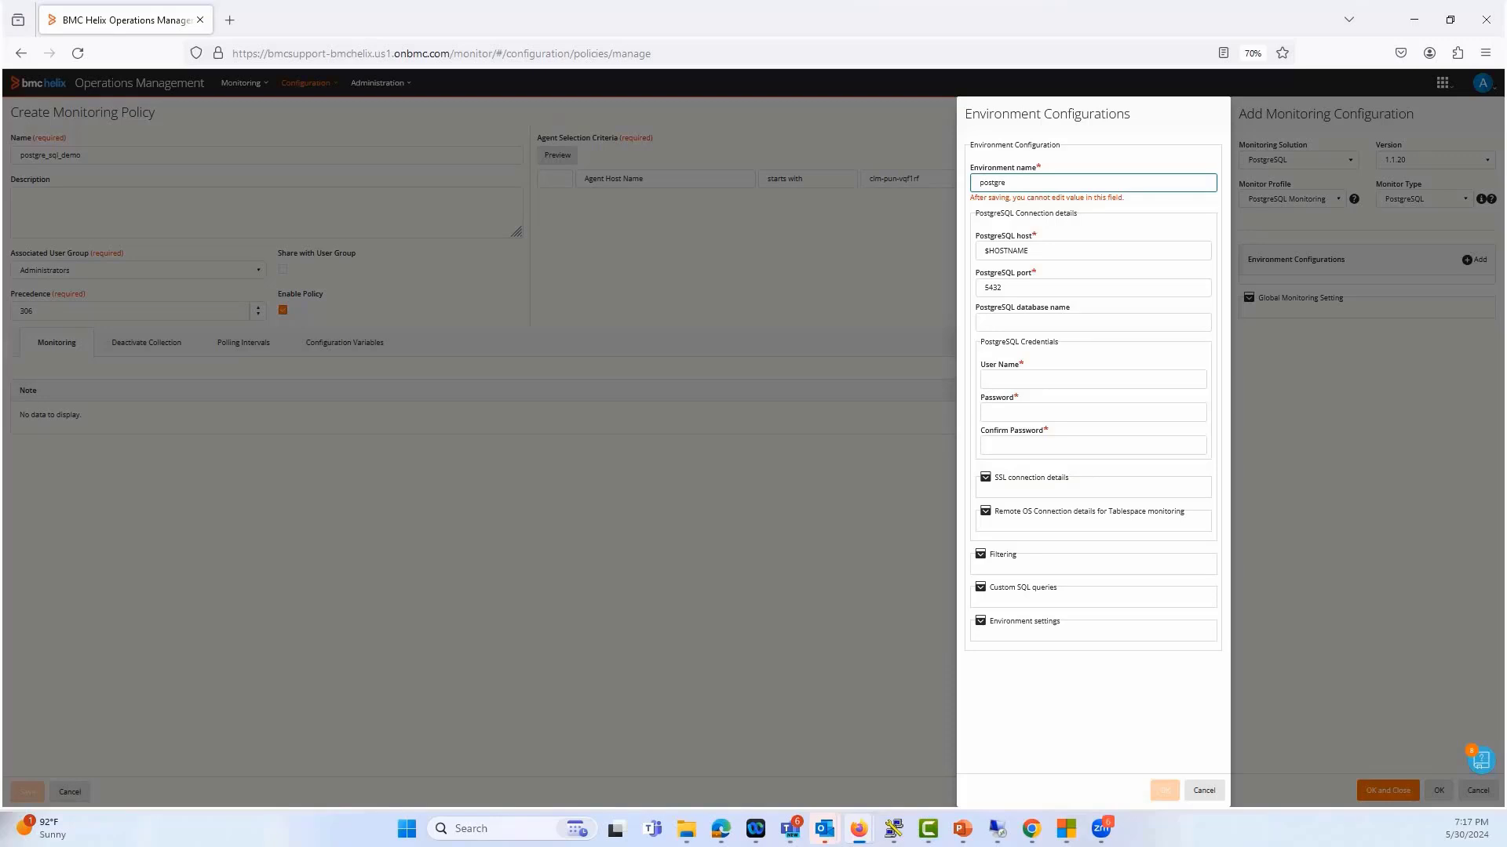
pyautogui.write('postgre_demo1')
pyautogui.click(1042, 251)
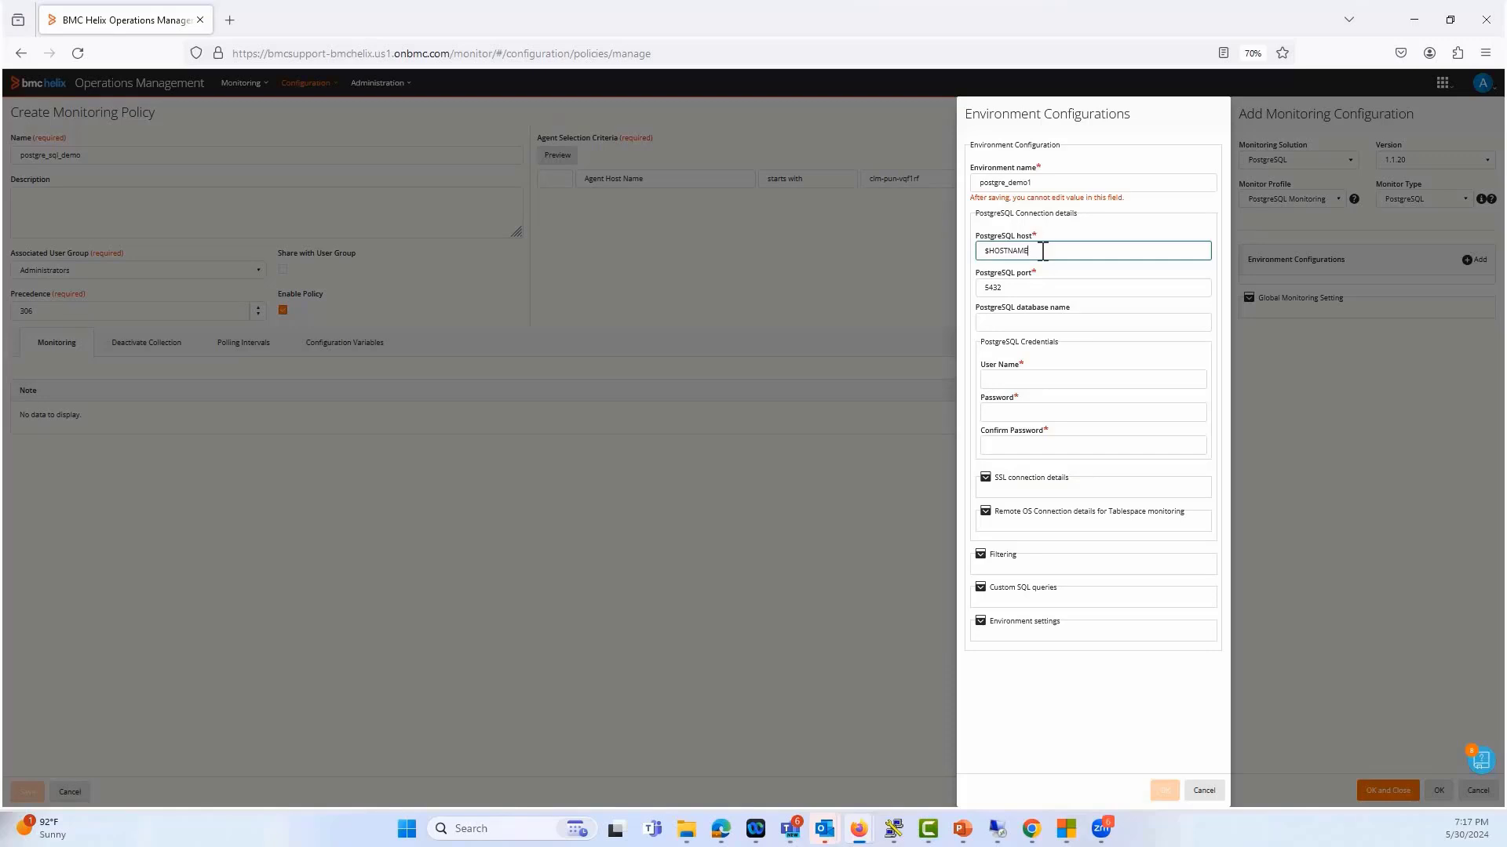
pyautogui.click(1031, 289)
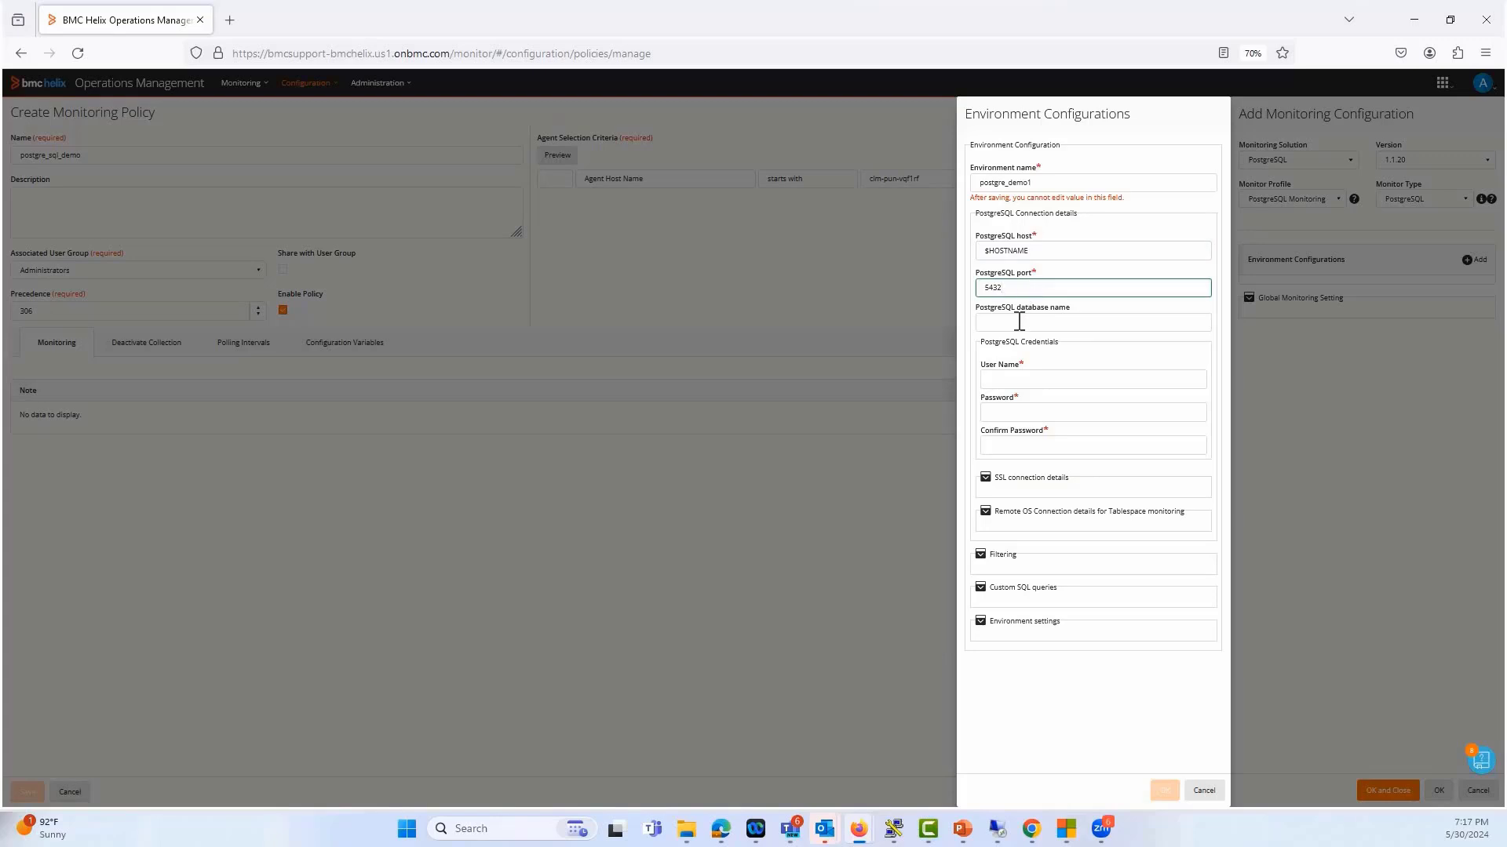
pyautogui.moveTo(1018, 322)
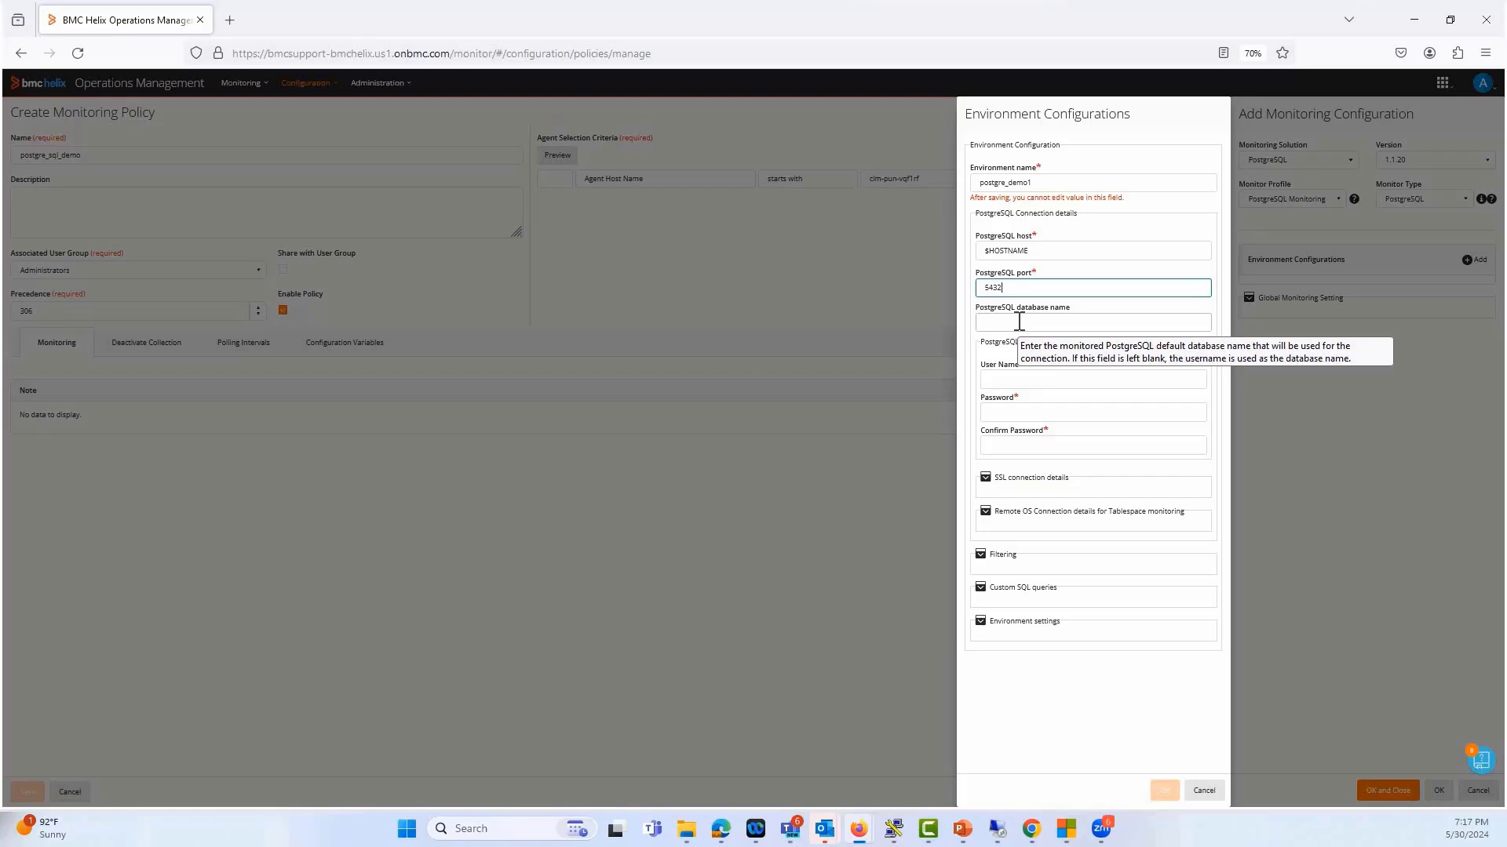
# Enter the PostgreSQL credentials with user name postgres, and fill in the password and its confirmation
pyautogui.click(1013, 379)
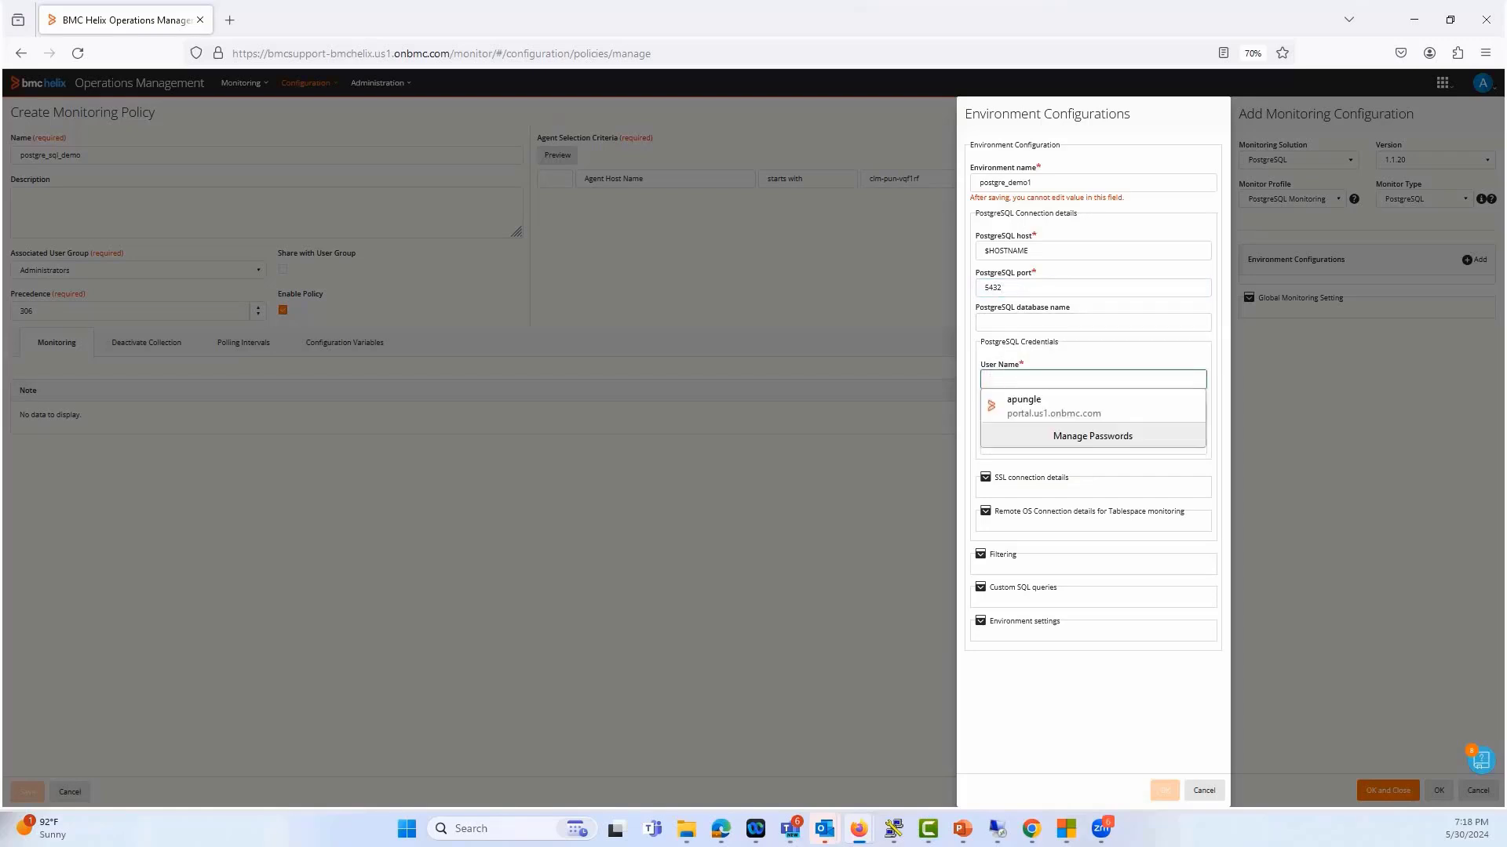
pyautogui.write('postgre')
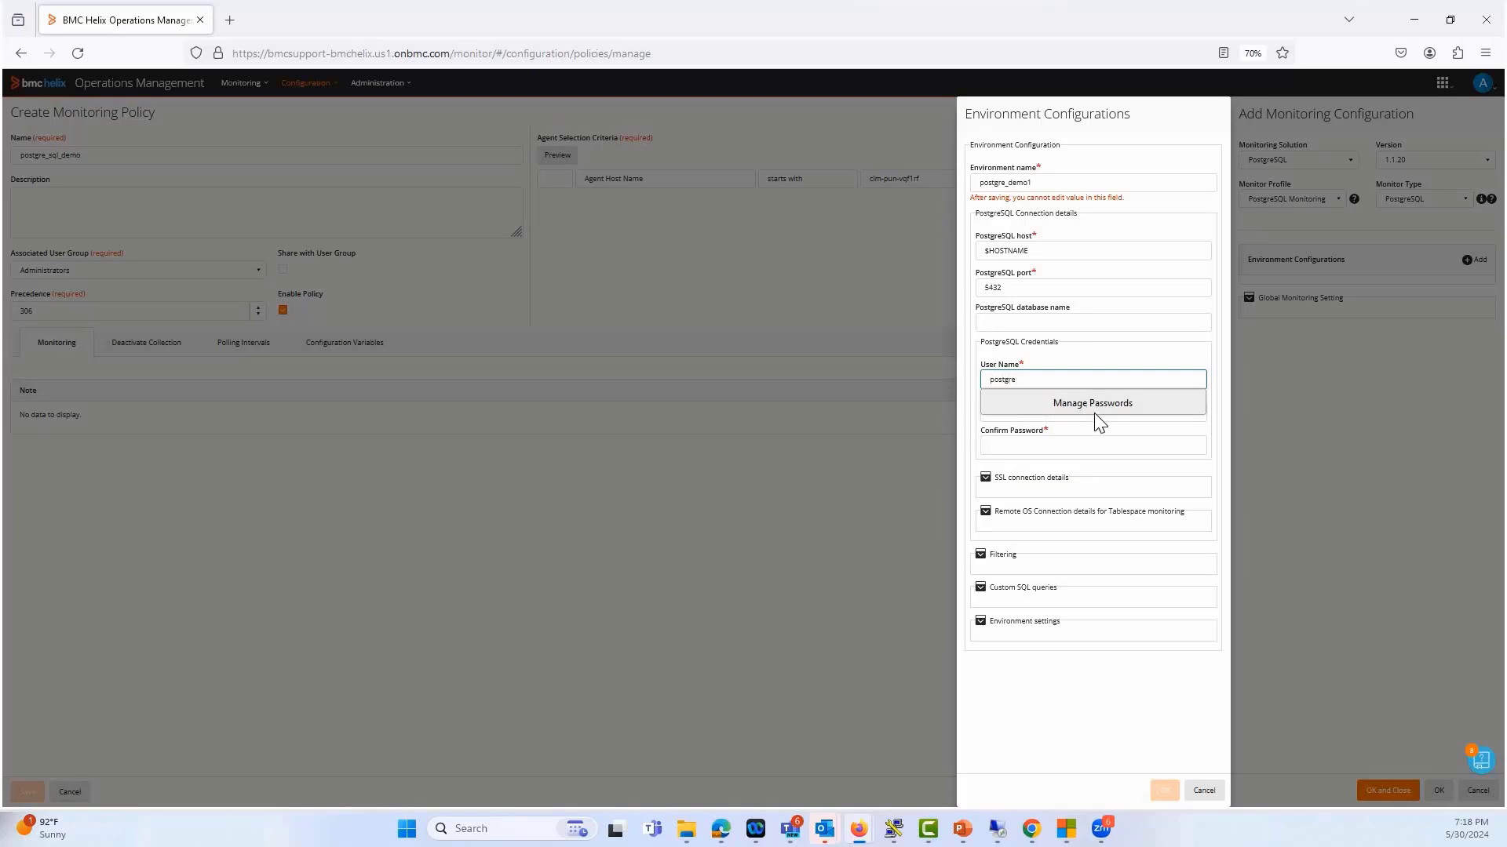
pyautogui.write('s')
pyautogui.click(1034, 415)
pyautogui.click(1034, 416)
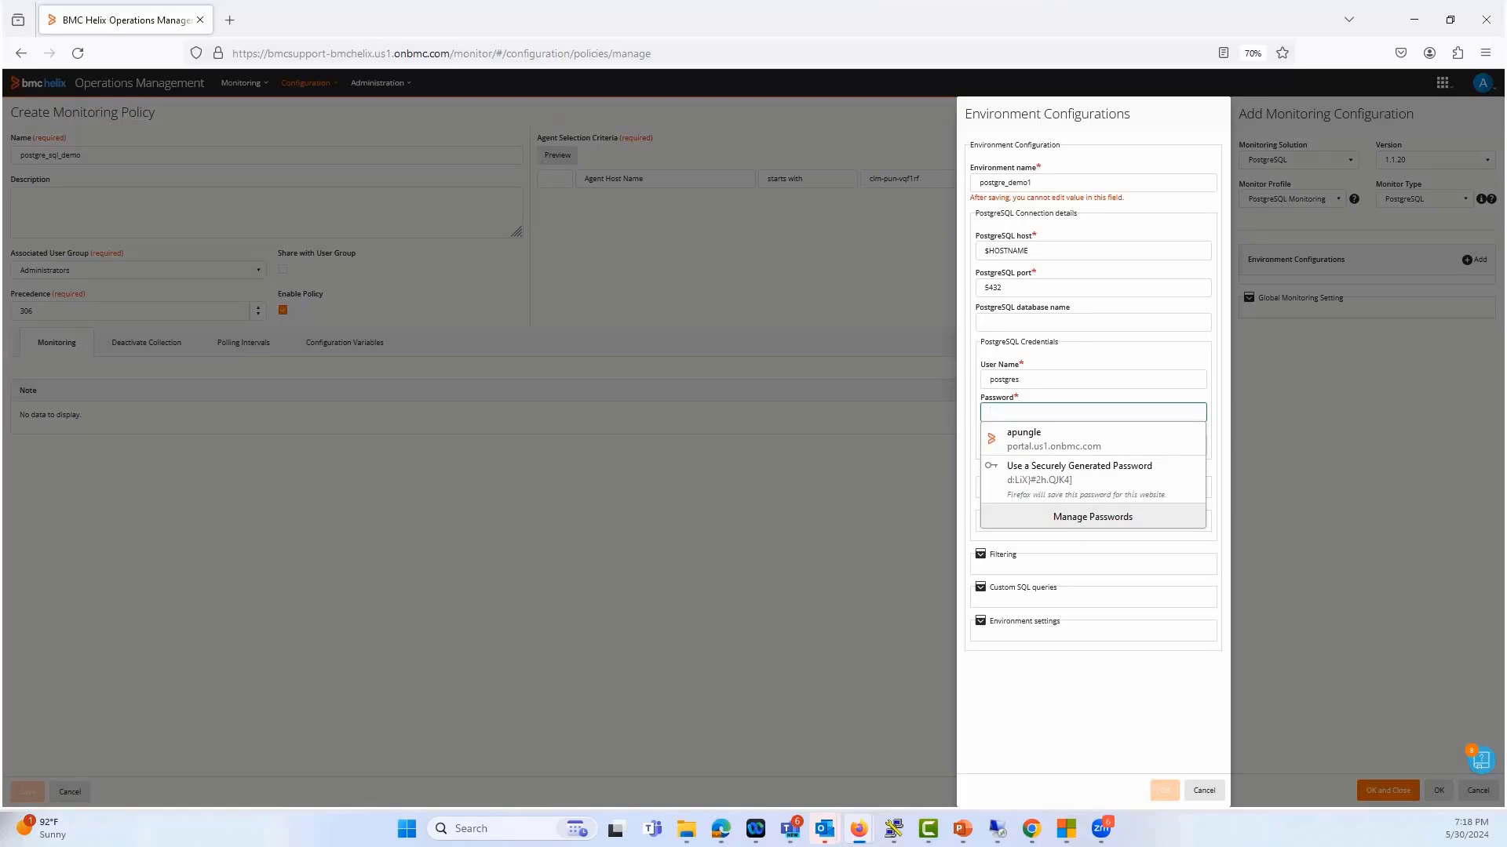
pyautogui.write('••••••••')
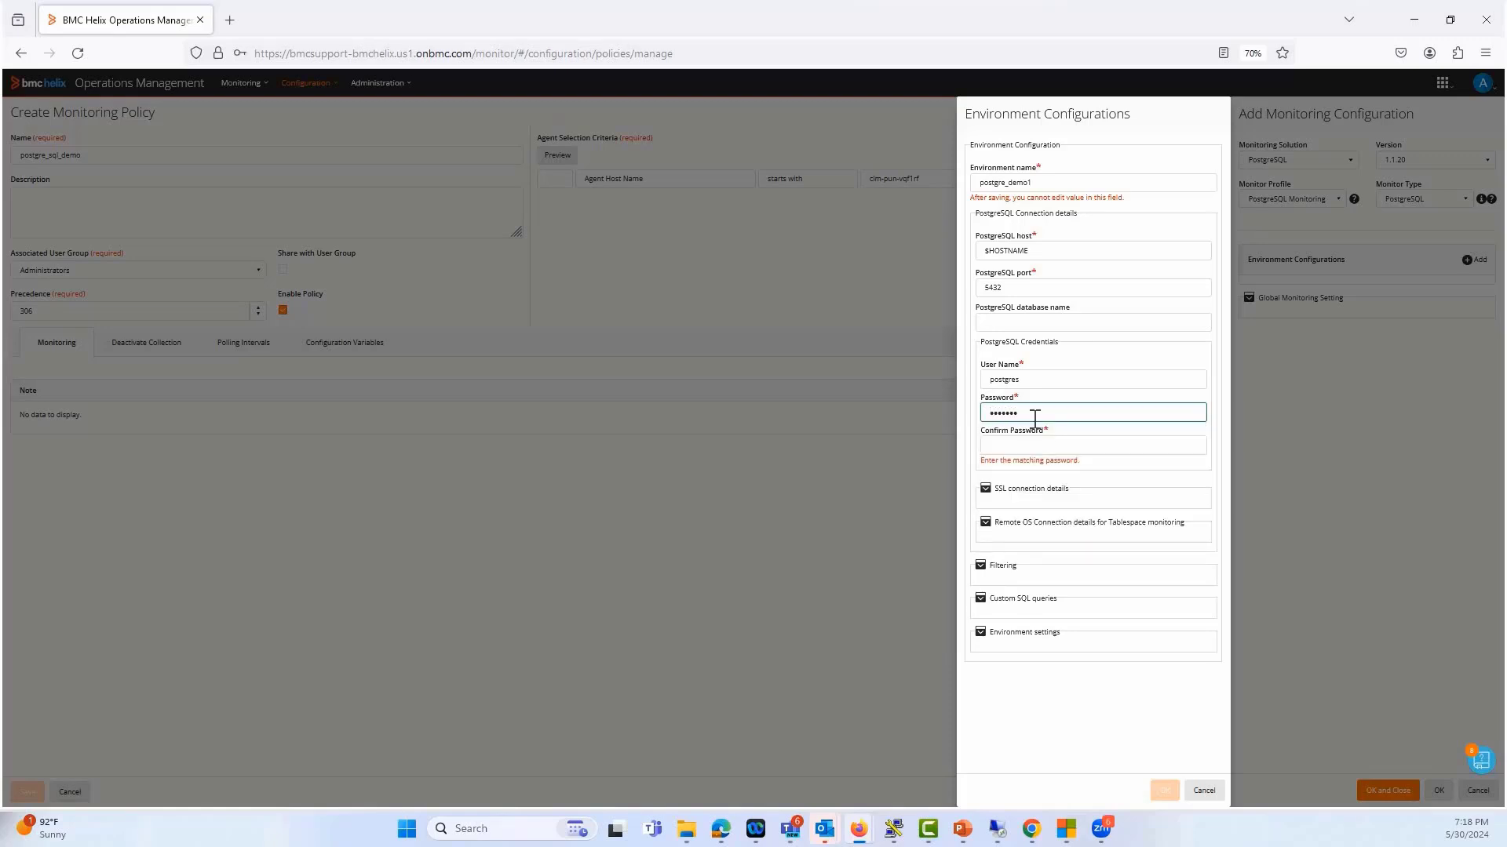
pyautogui.click(1095, 444)
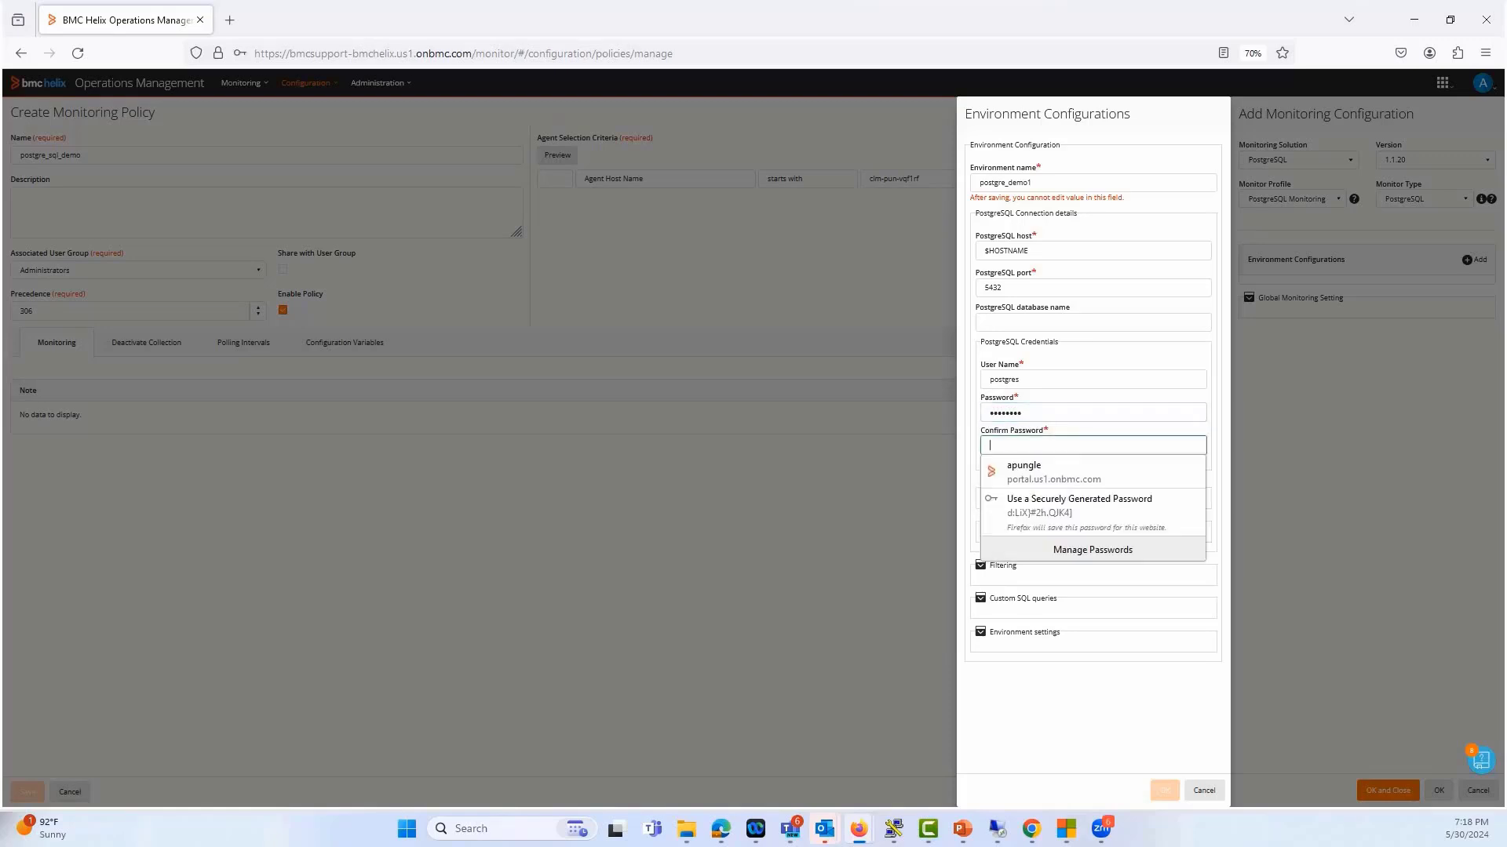
pyautogui.write('••••••')
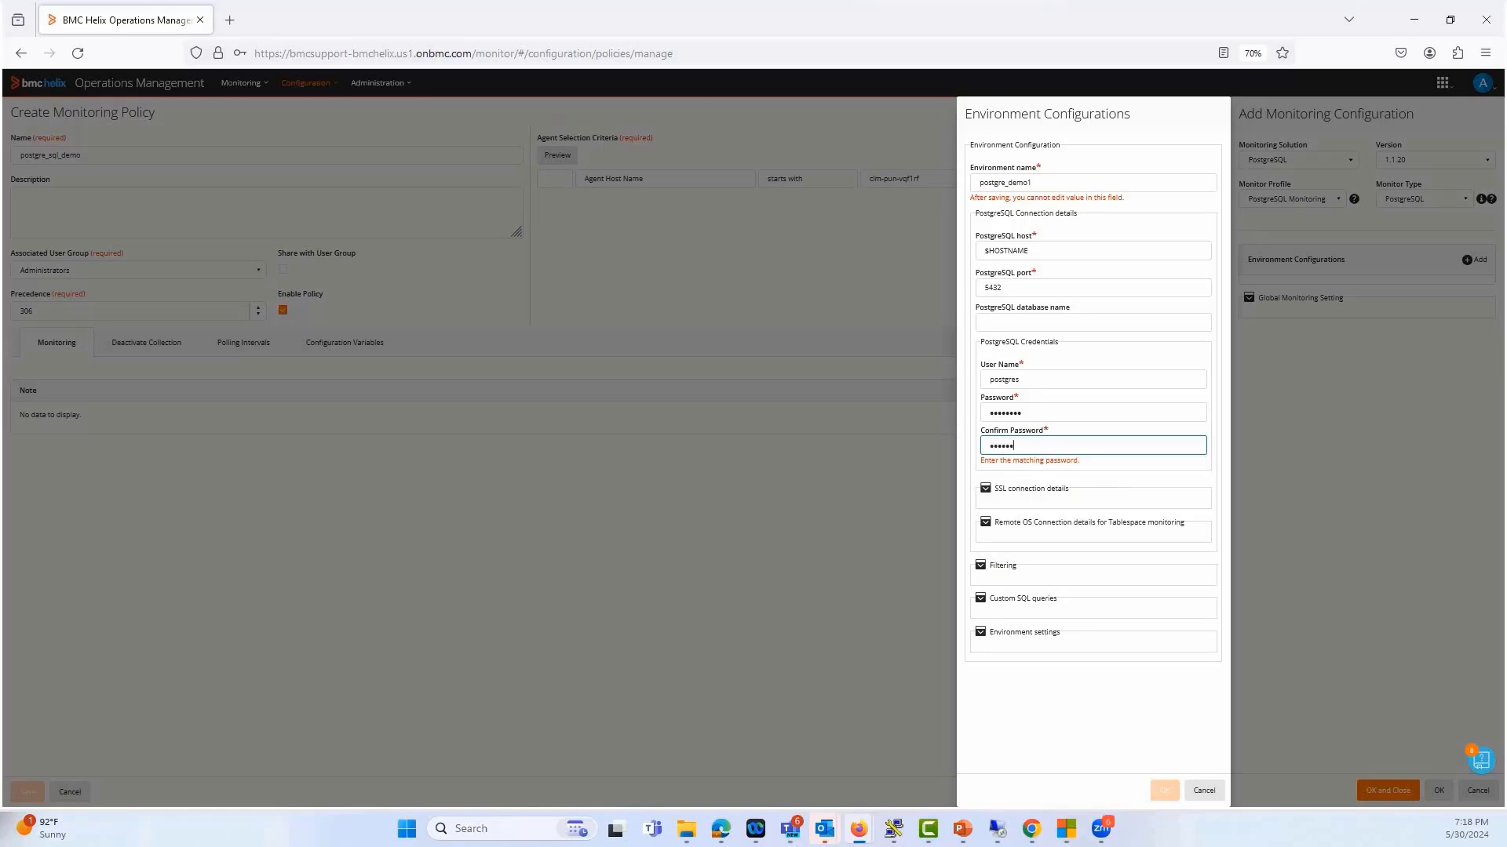
pyautogui.write('••')
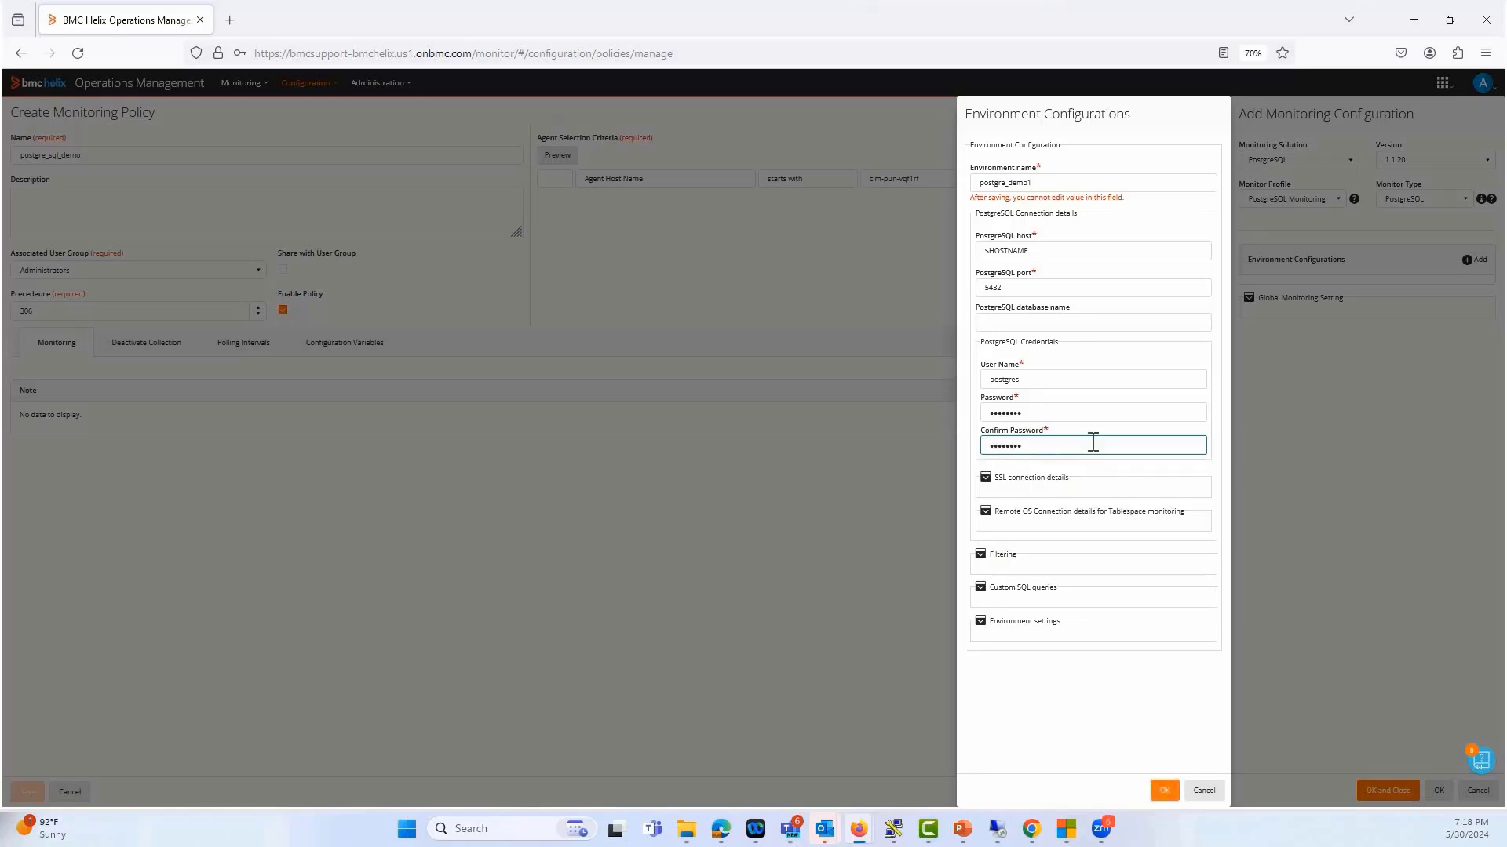
# Set the Java path in the environment's Java Collector Settings to /opt/bmc/patrol3/jre, and save the environment, monitoring configuration and policy
pyautogui.click(982, 624)
pyautogui.scroll(-2, 1008, 690)
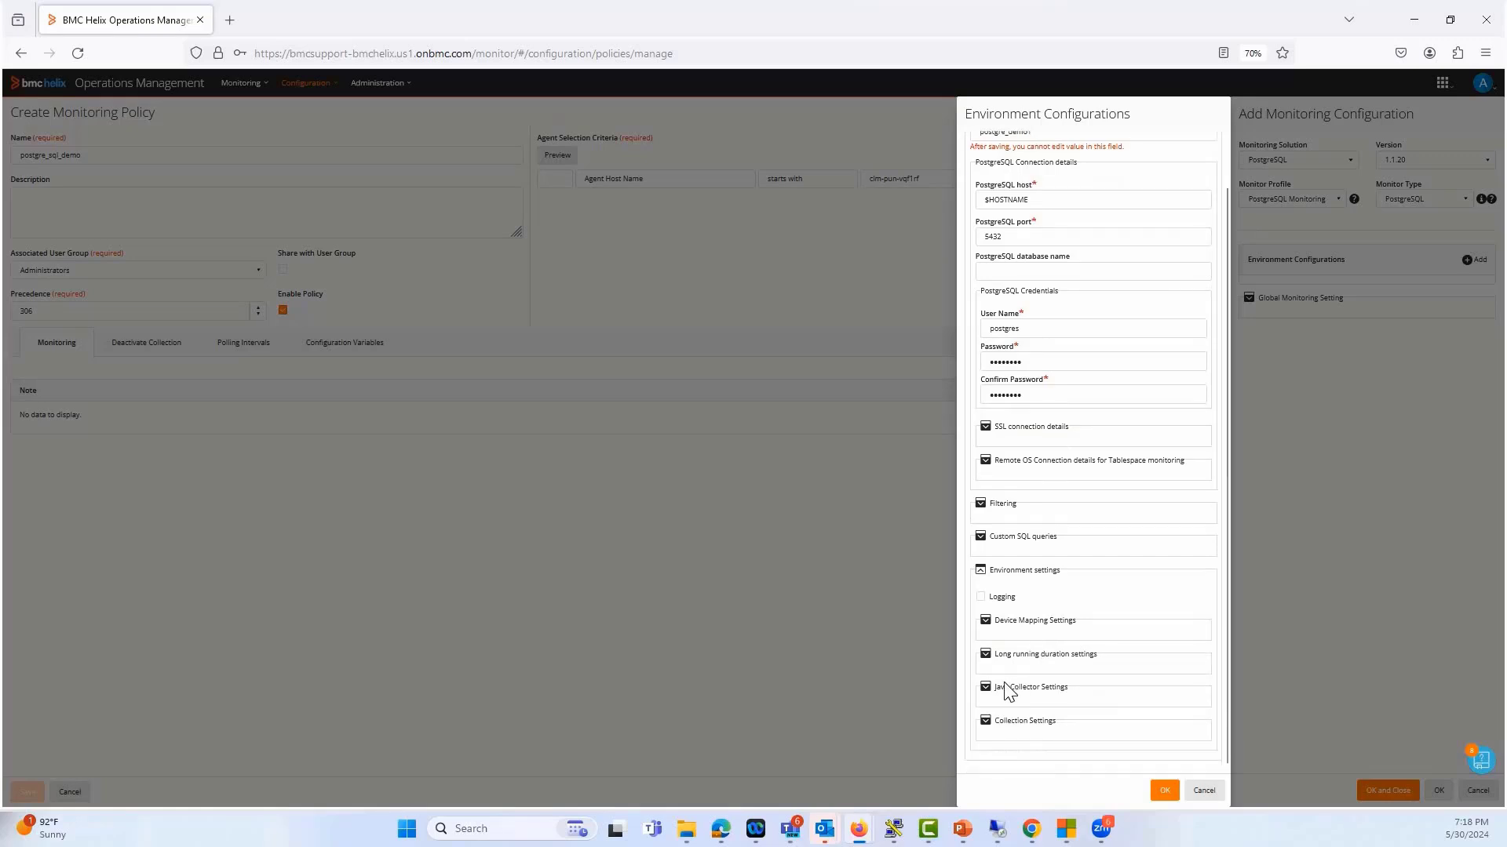
pyautogui.click(984, 688)
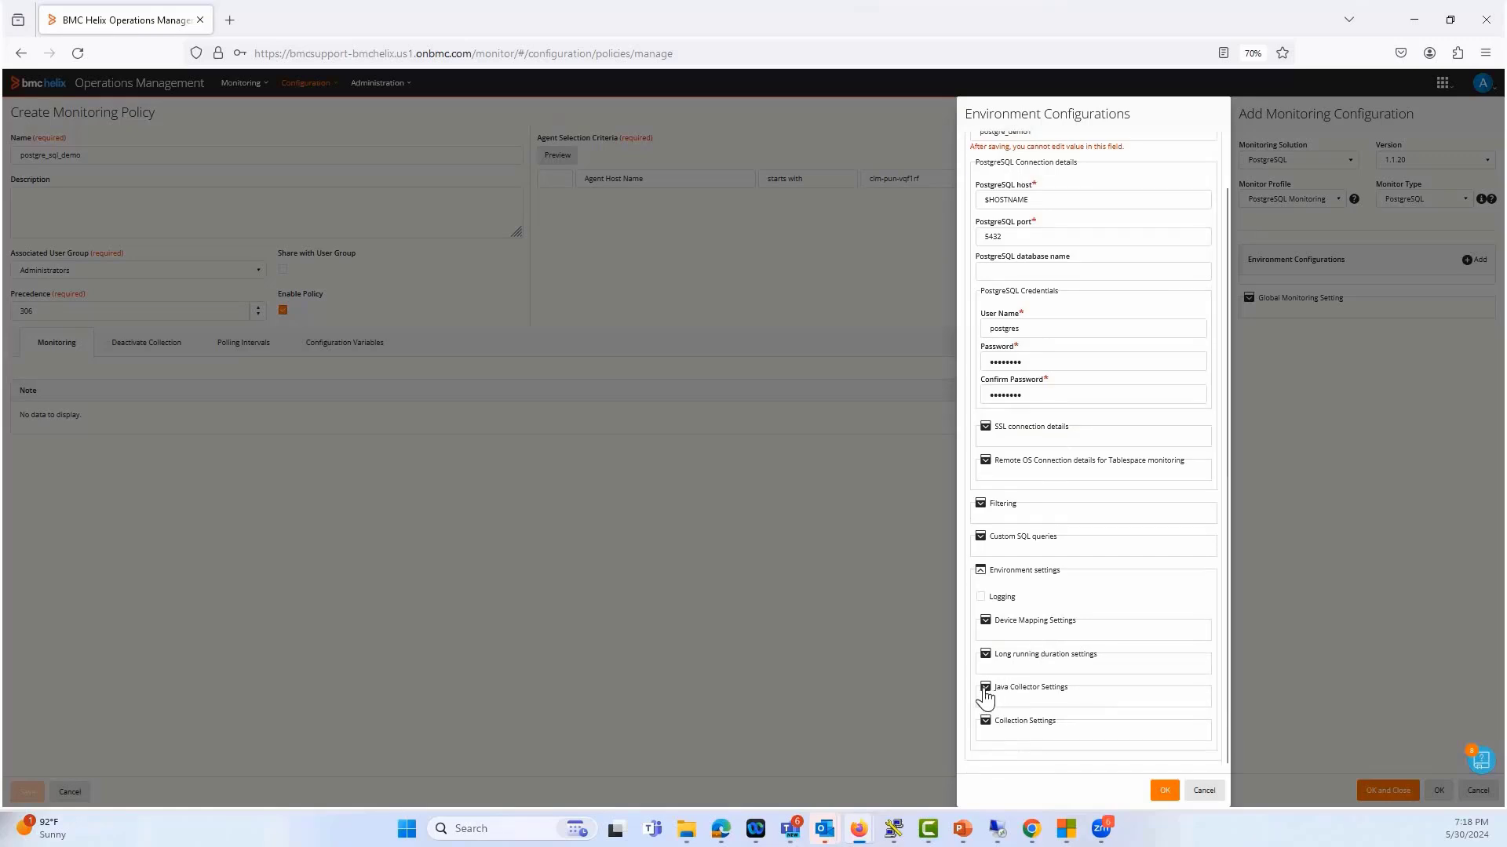
pyautogui.scroll(-1, 1026, 664)
pyautogui.click(1025, 659)
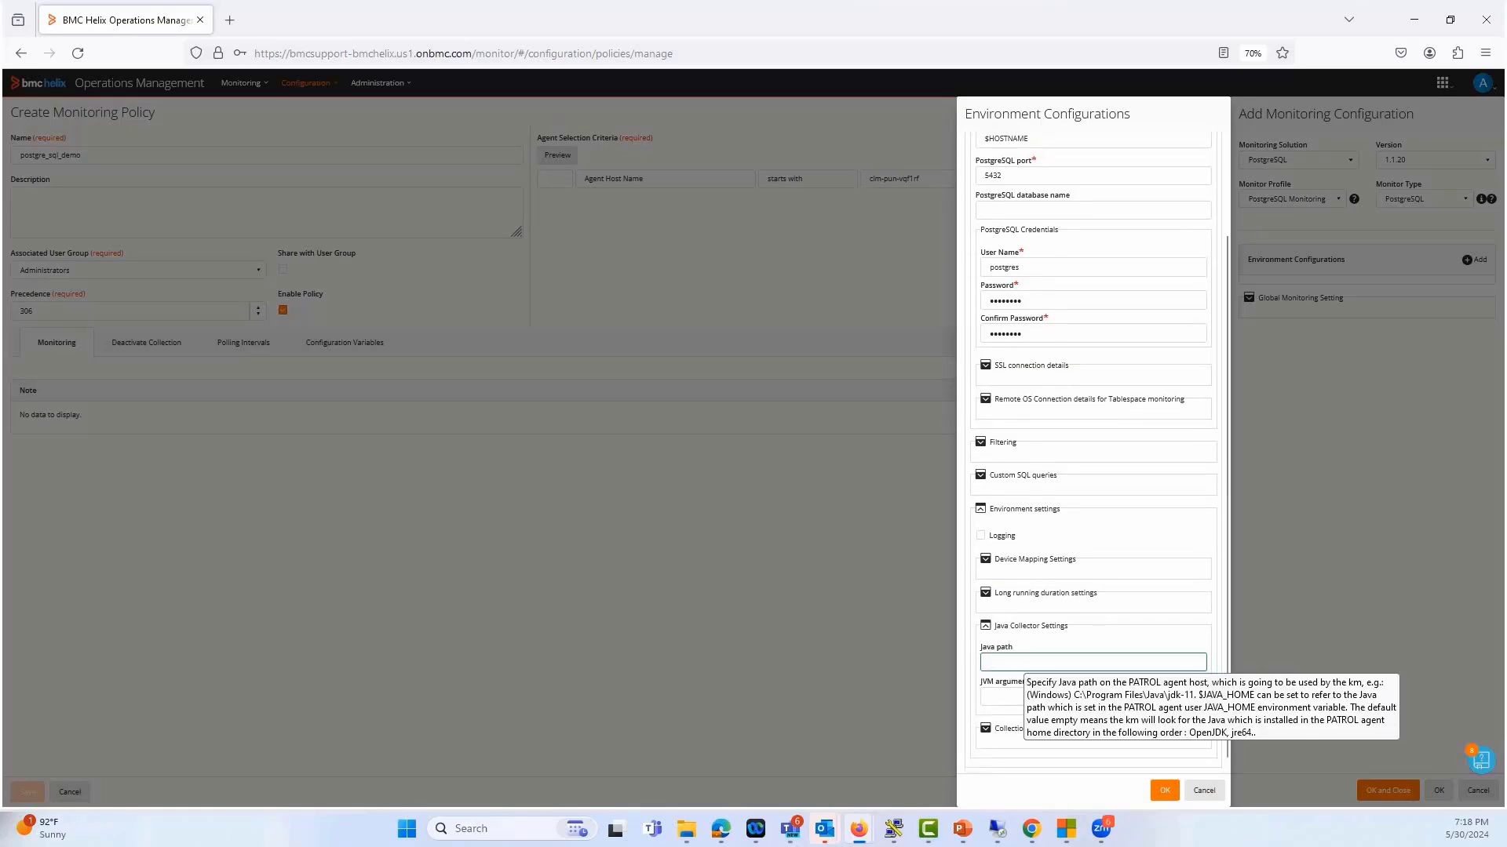
pyautogui.write('/opt/bmc/patro')
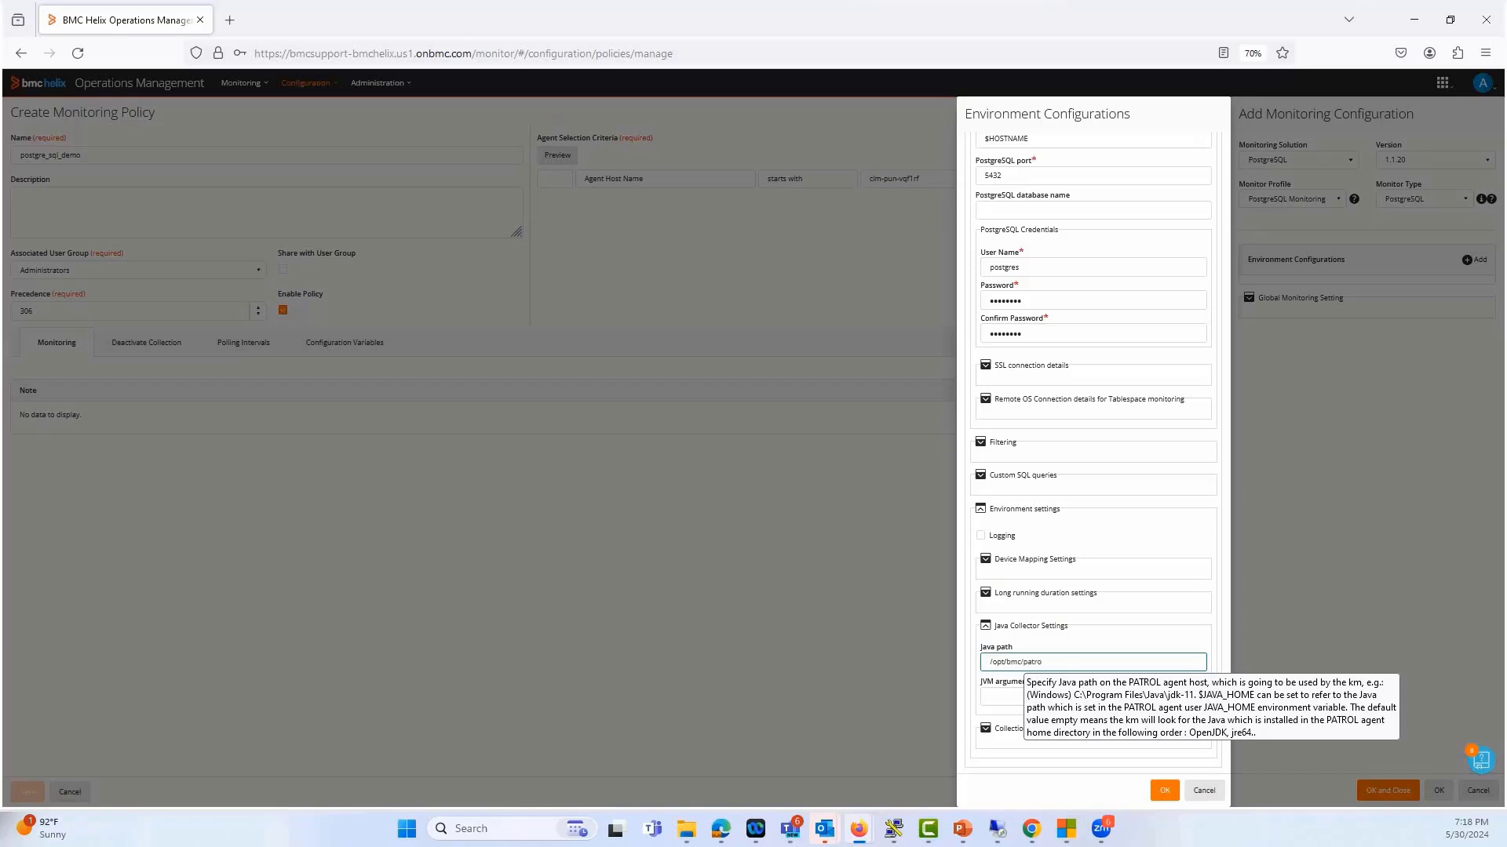
pyautogui.write('l3/jre')
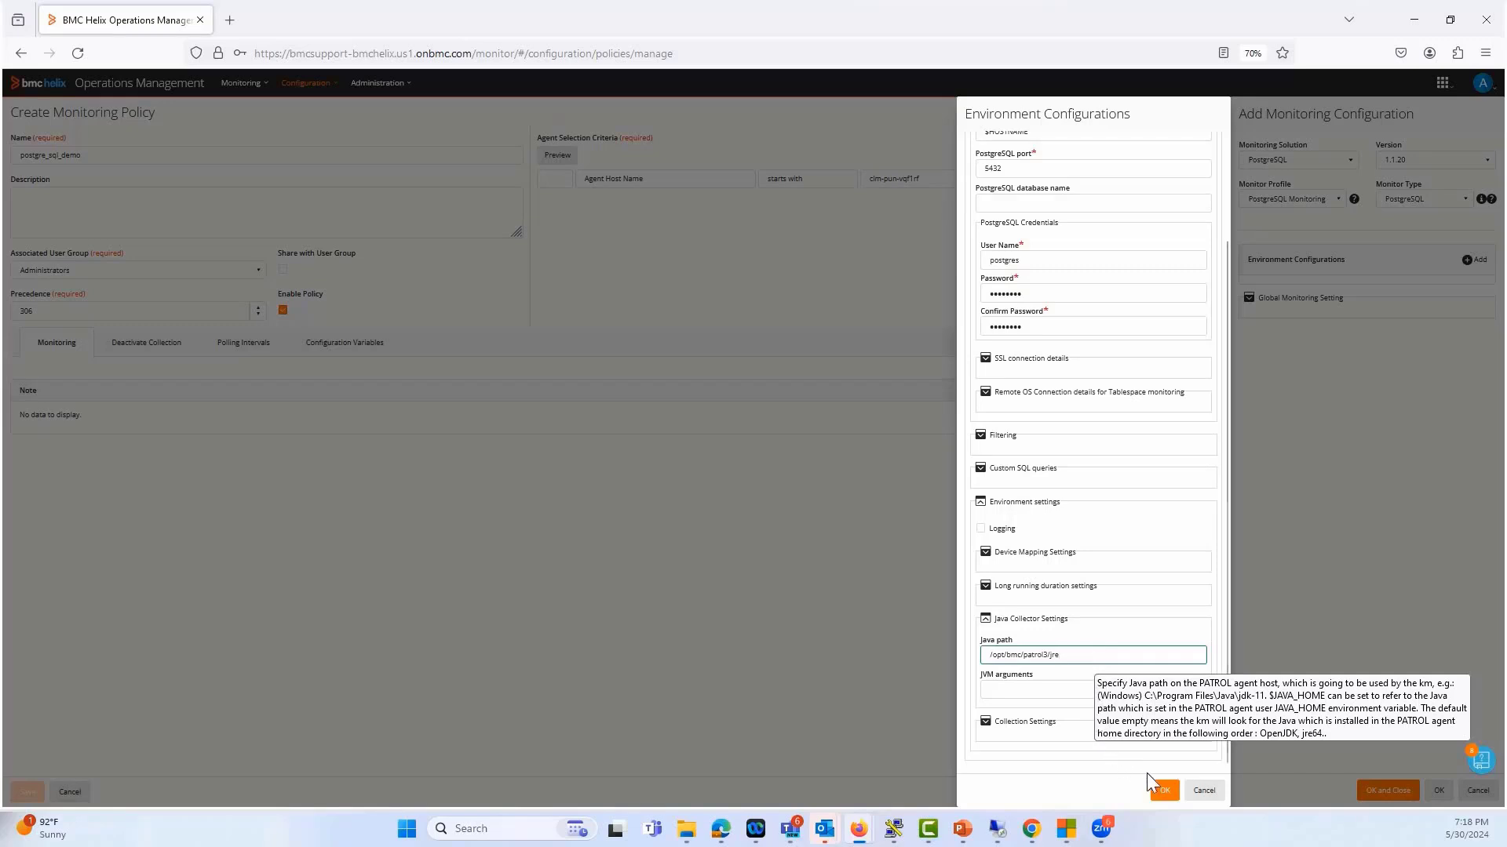
pyautogui.press('Return')
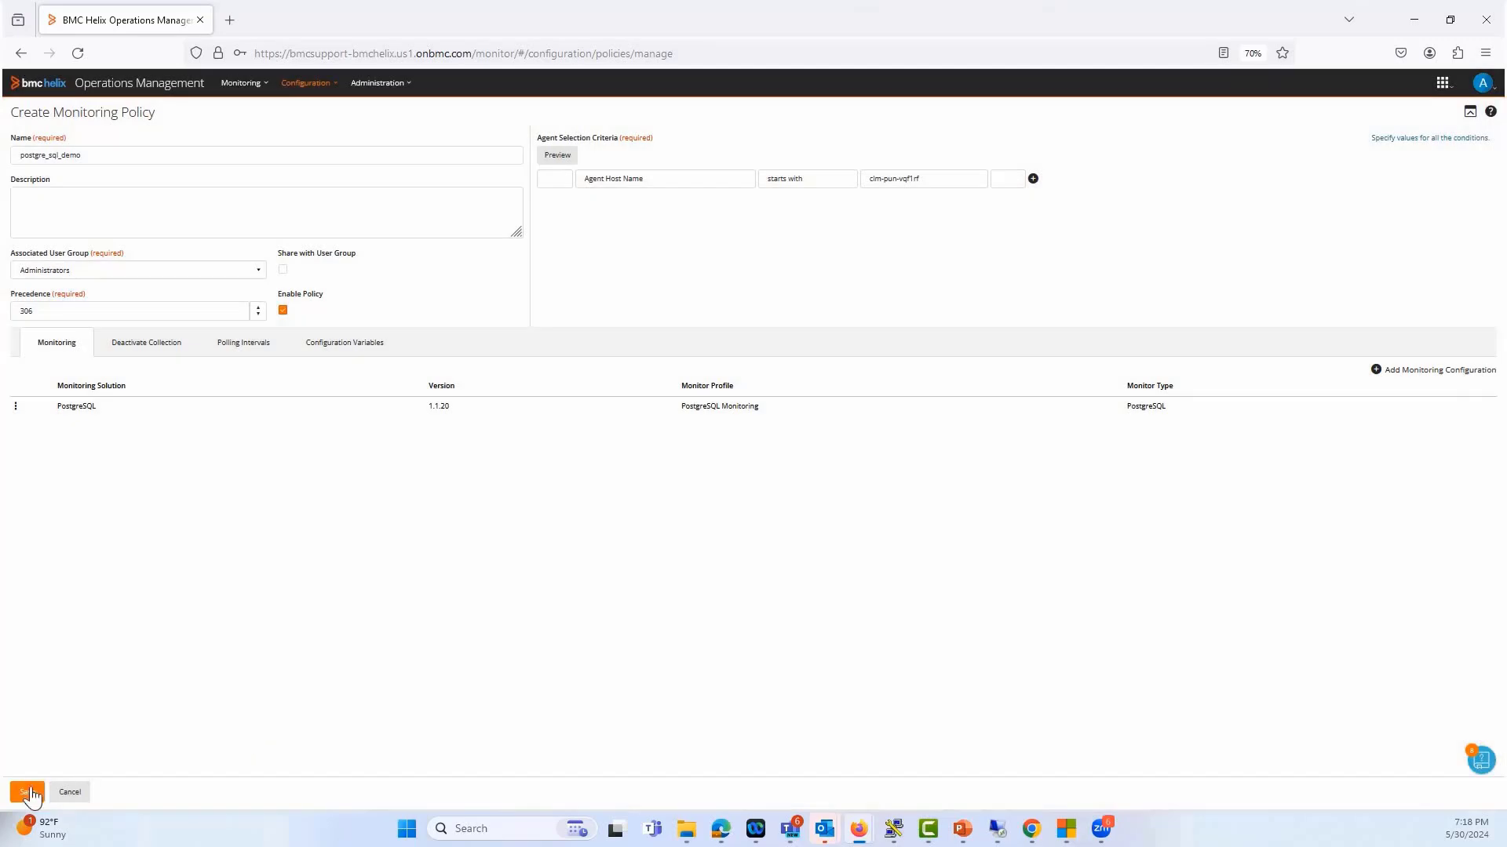
pyautogui.click(22, 795)
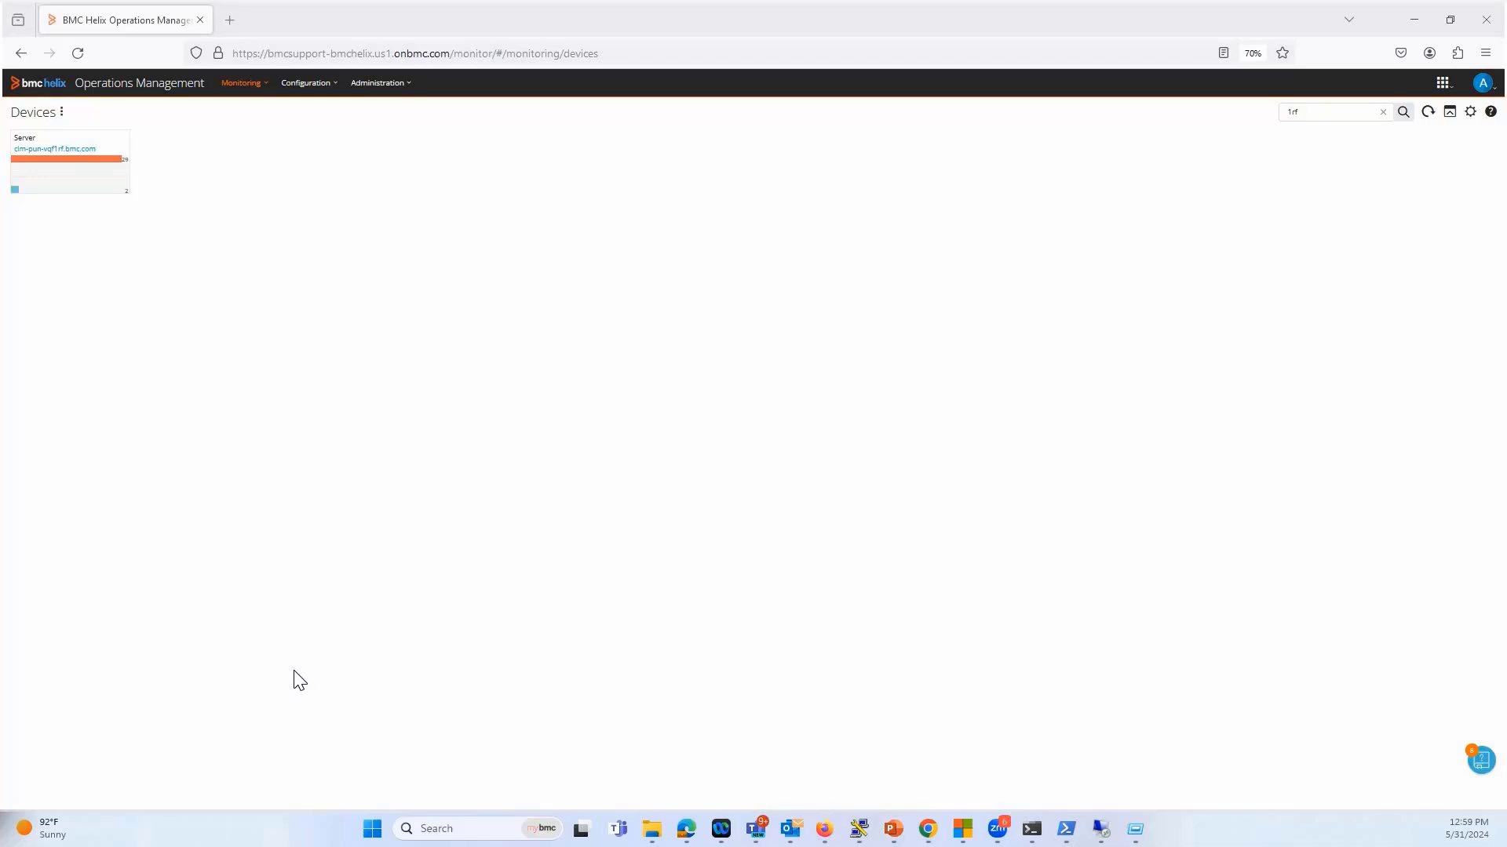
# Inspect the PostgreSQL monitor hierarchy of device clm-pun-vqf1rf.bmc.com, including postgre1, its BGWriter, DataBases, the postgres database and TableSpaces
pyautogui.click(66, 166)
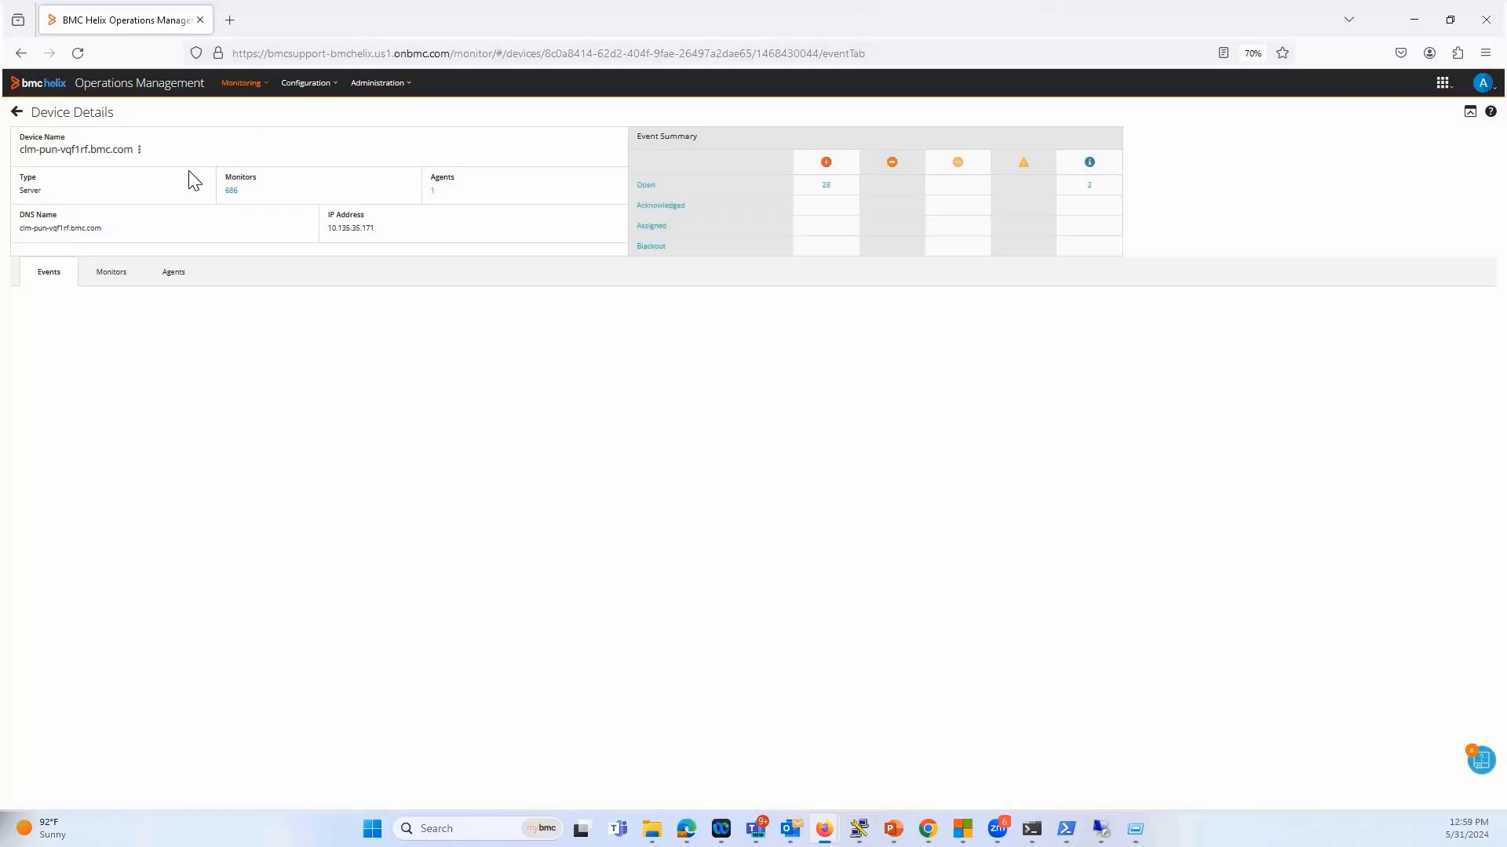
pyautogui.click(117, 276)
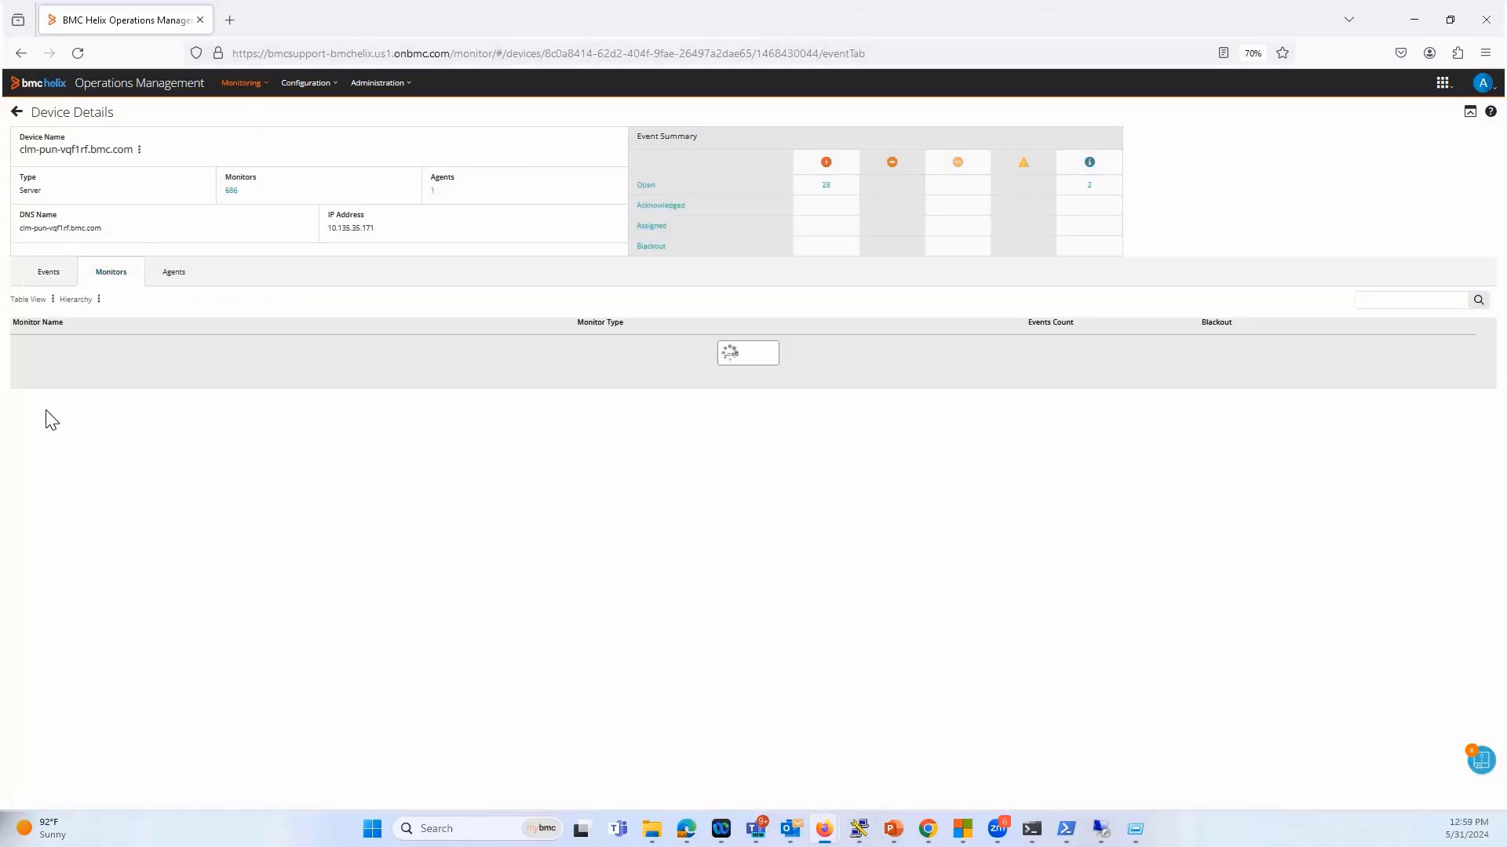
pyautogui.click(17, 400)
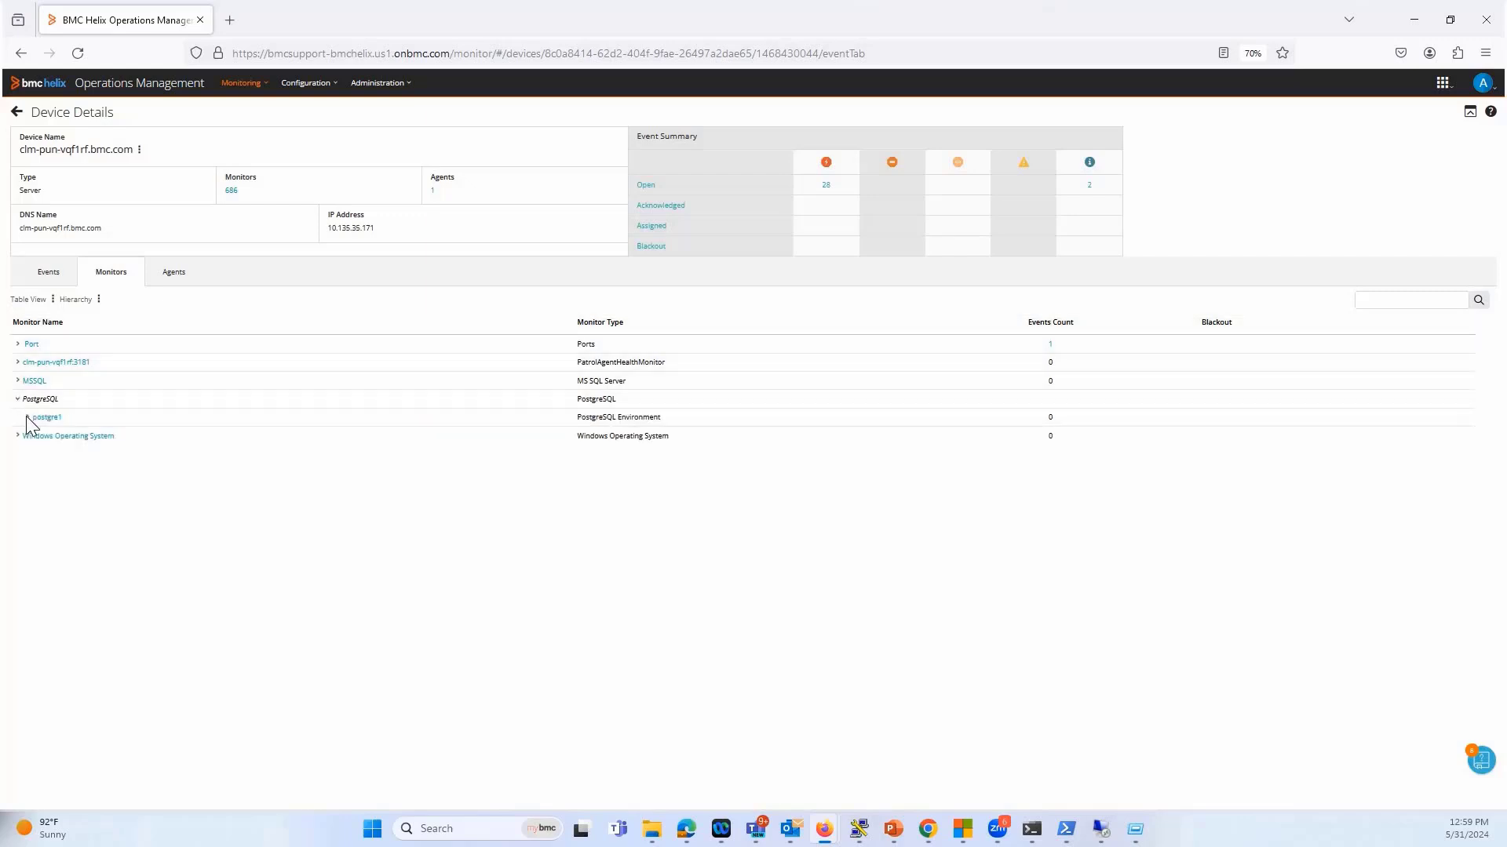
pyautogui.click(27, 418)
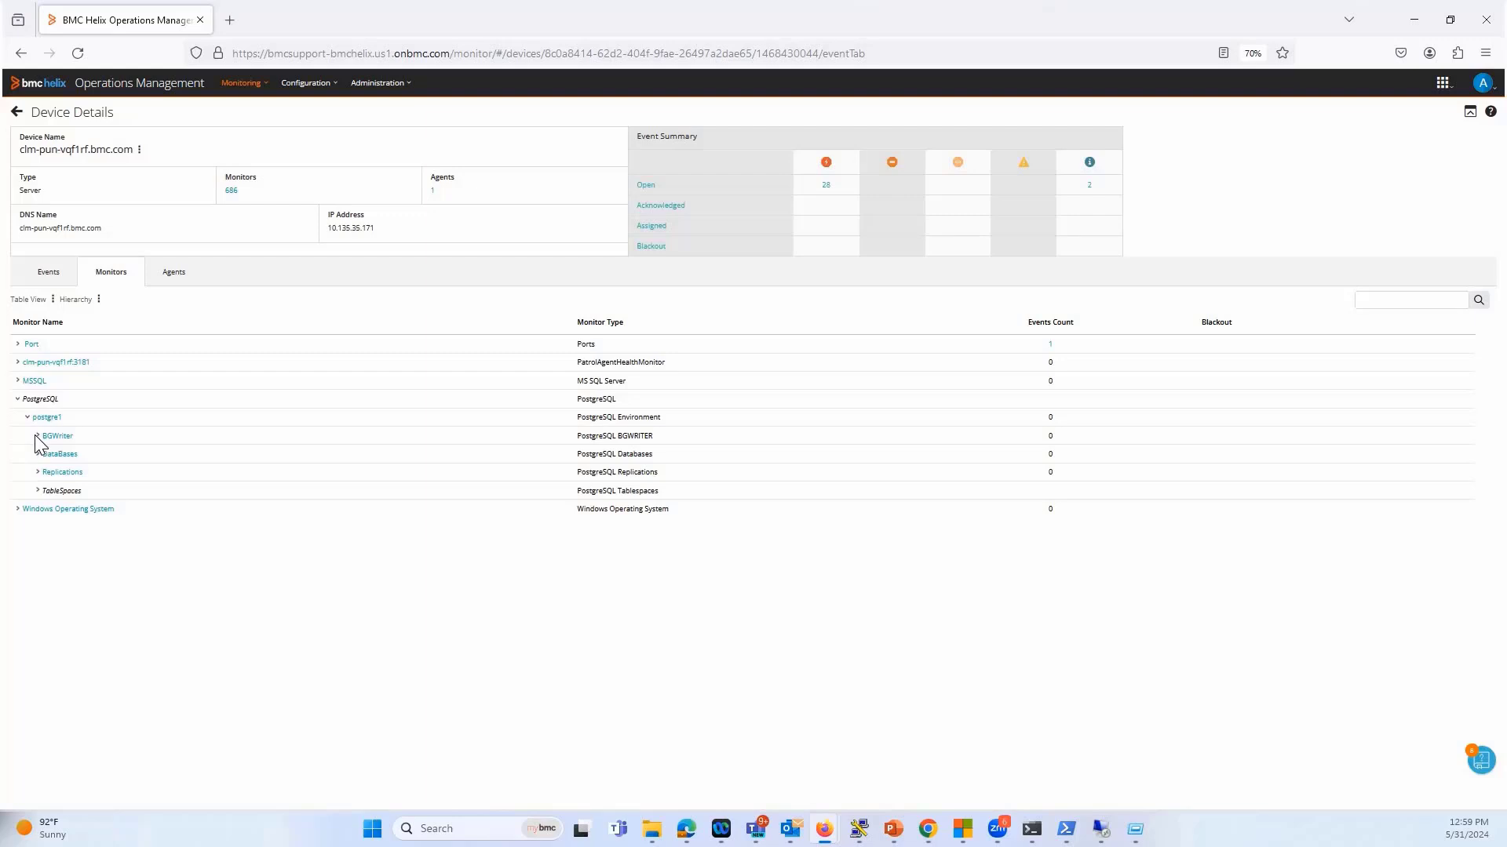
pyautogui.click(37, 453)
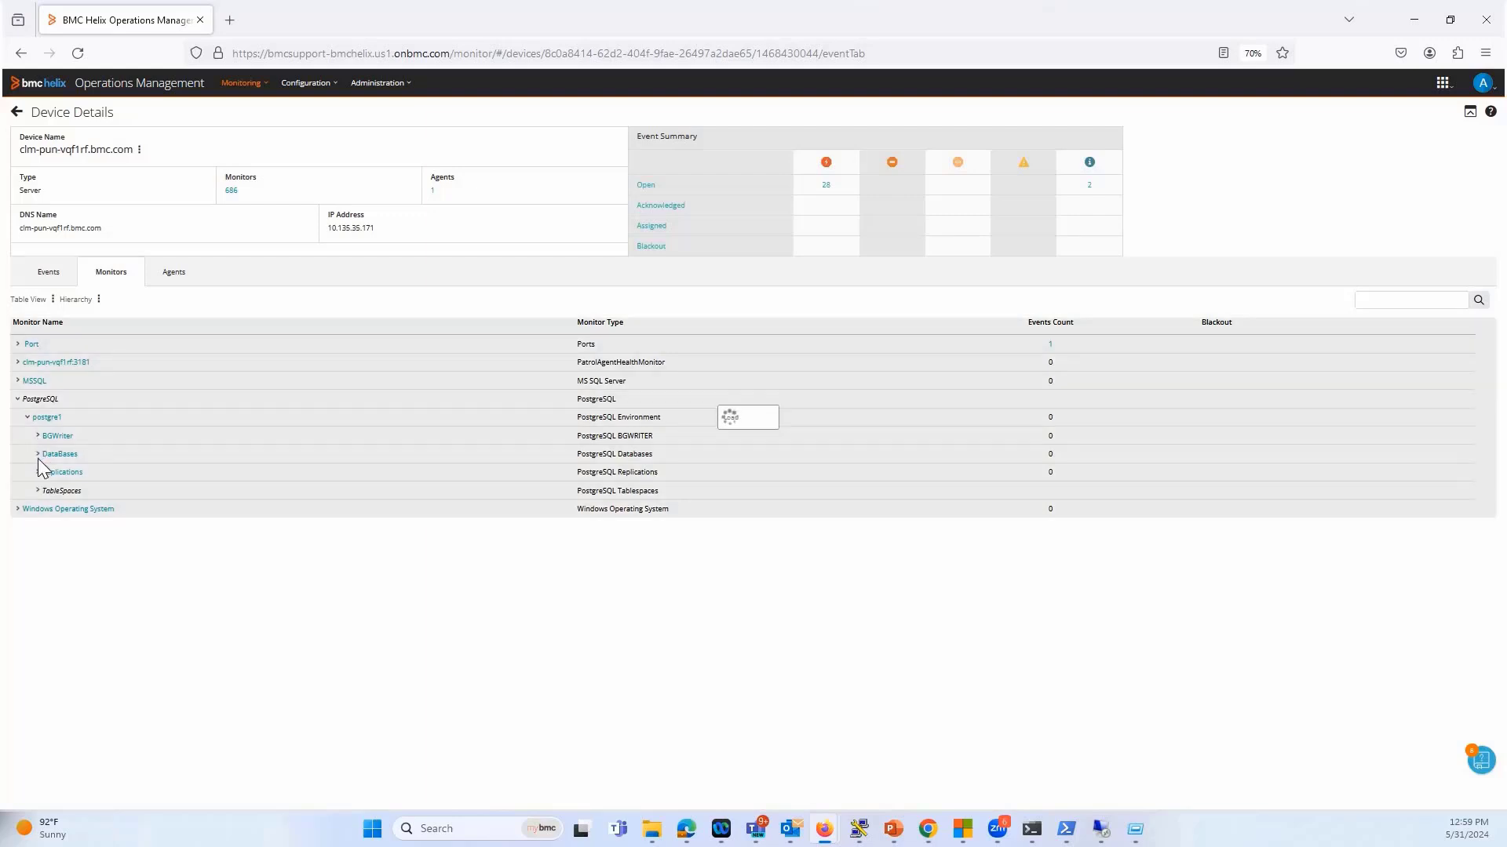
pyautogui.click(37, 456)
pyautogui.click(47, 473)
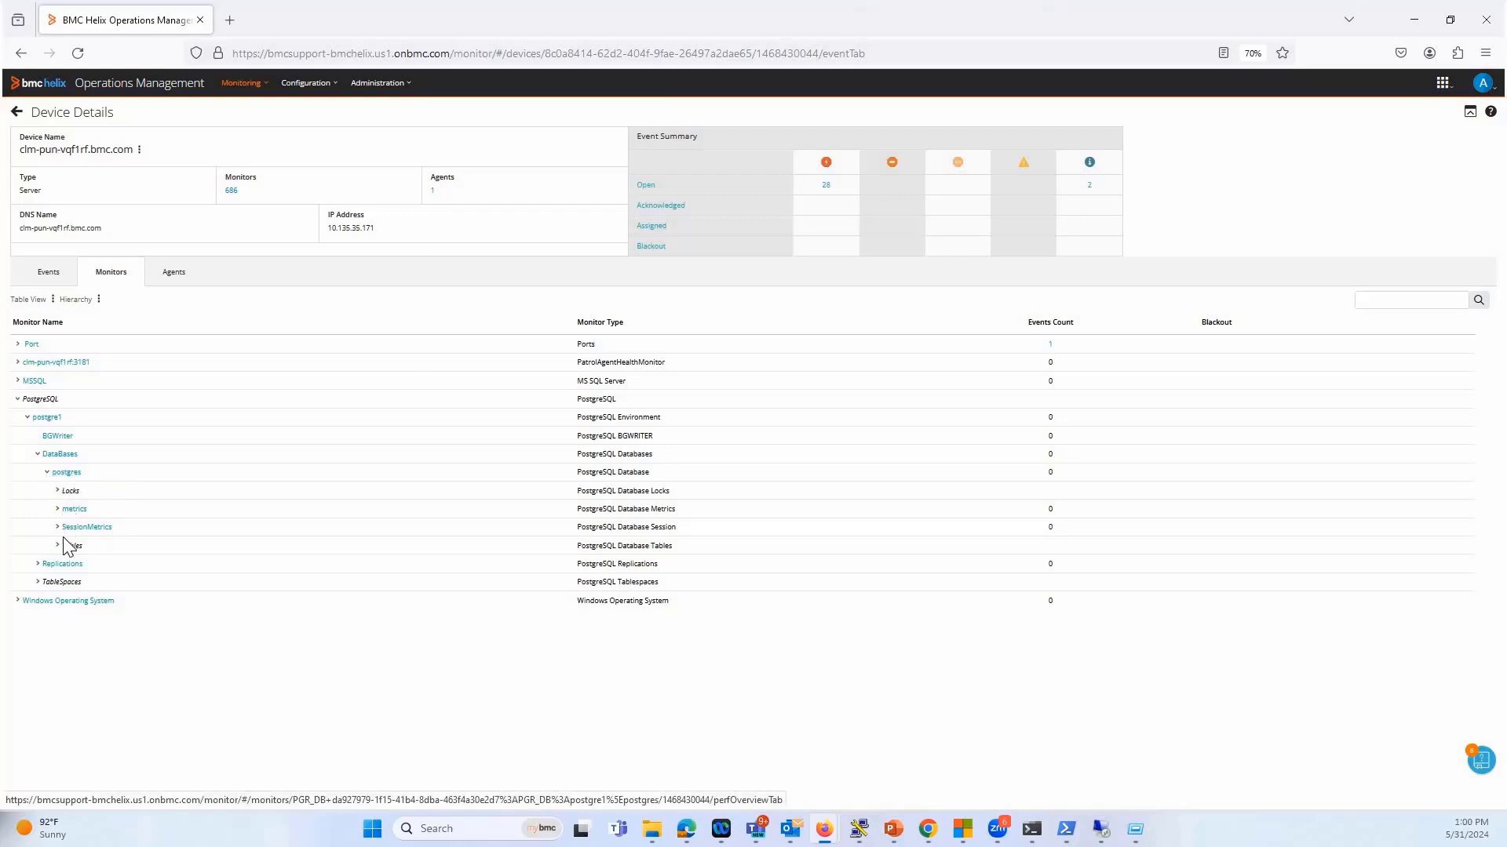
pyautogui.click(40, 582)
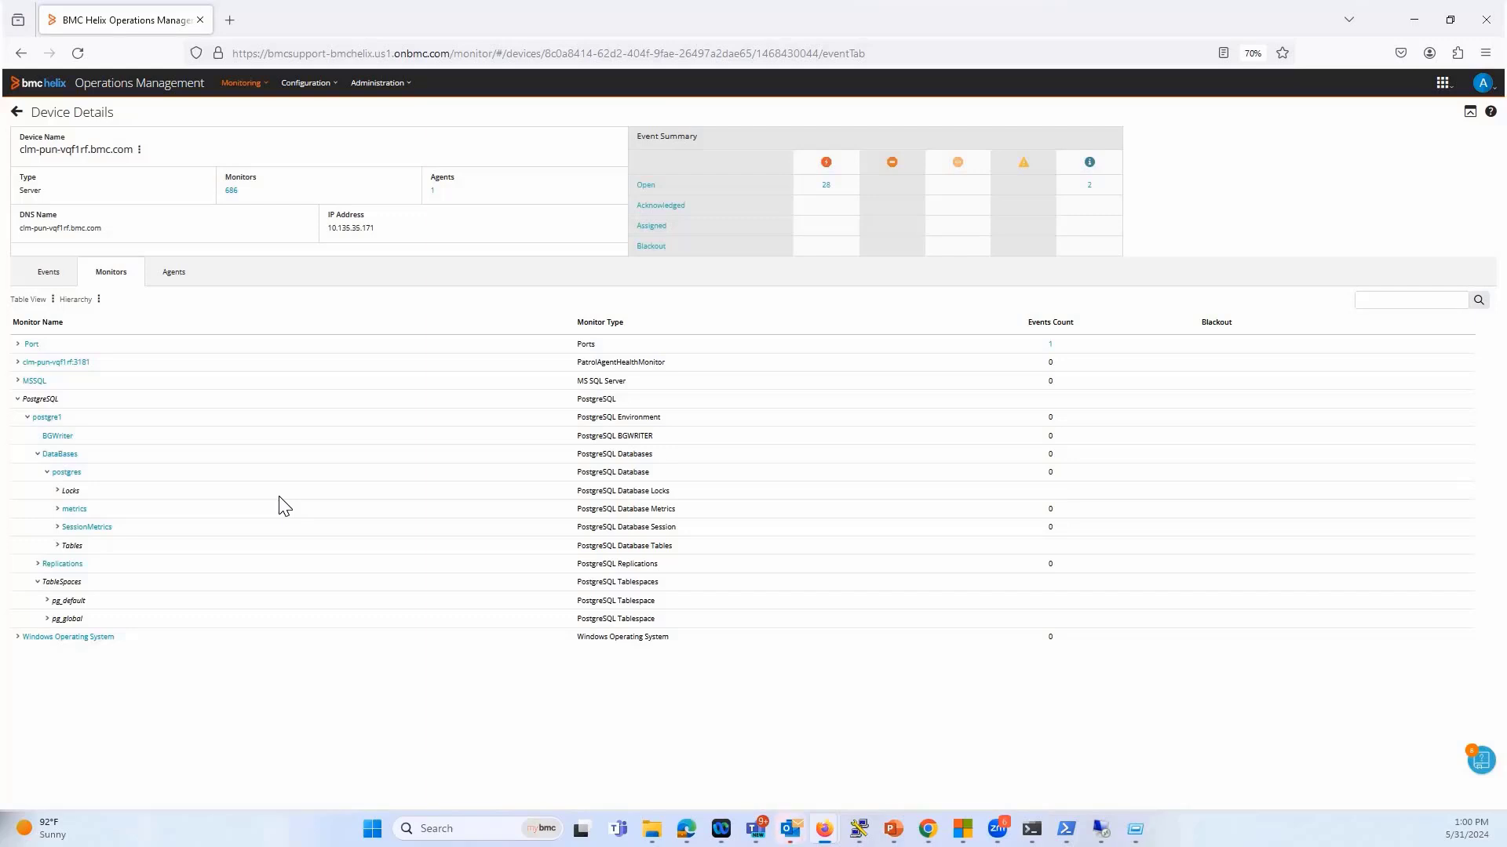
# Switch to the remote Windows session, start a command prompt in the pgrkm folder and query the machine's hostname
pyautogui.hotkey('alt', 'Tab')
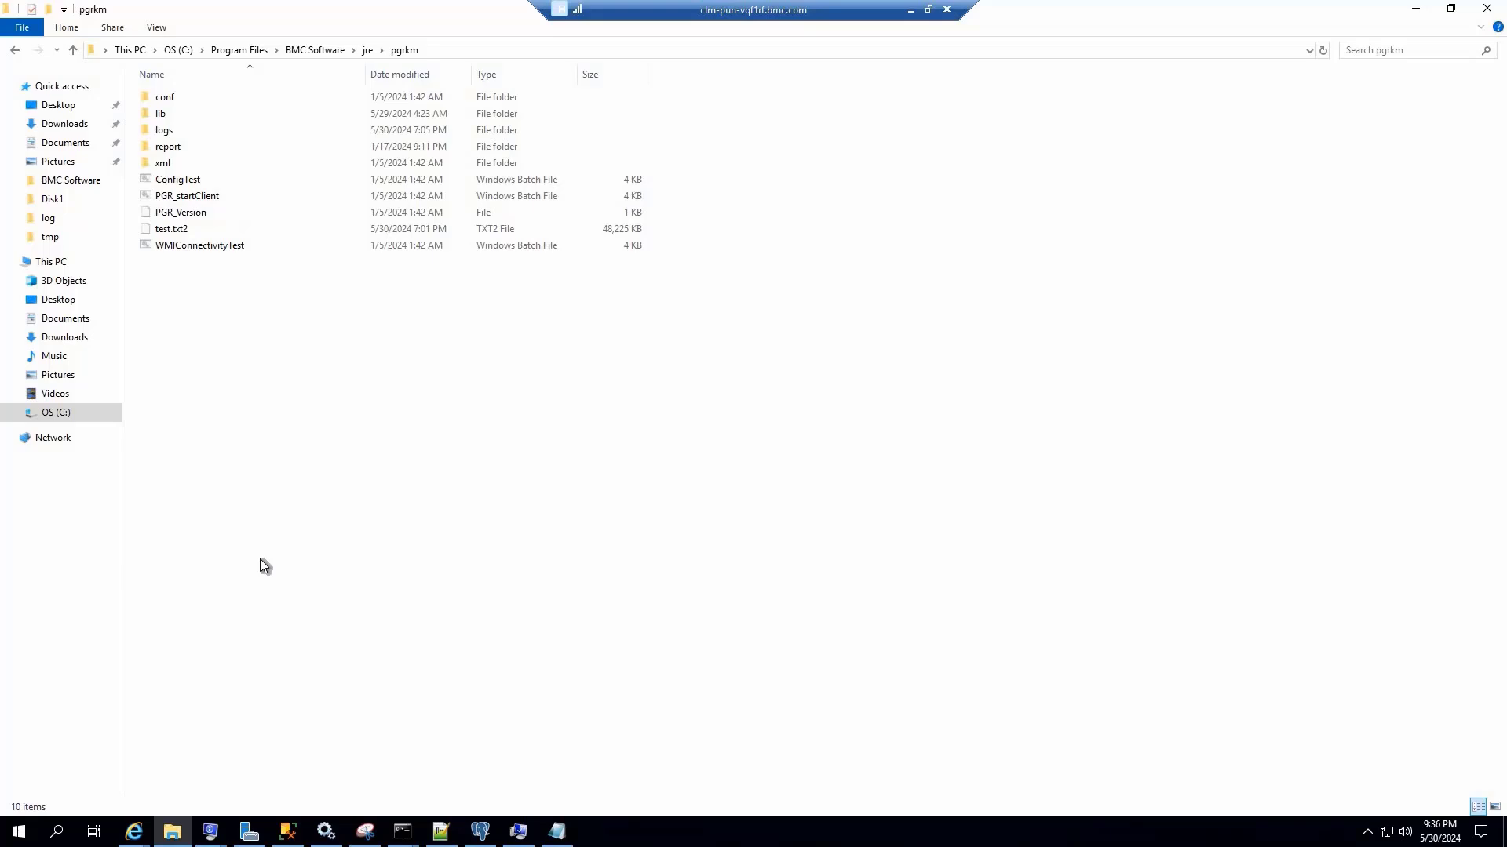
pyautogui.click(496, 50)
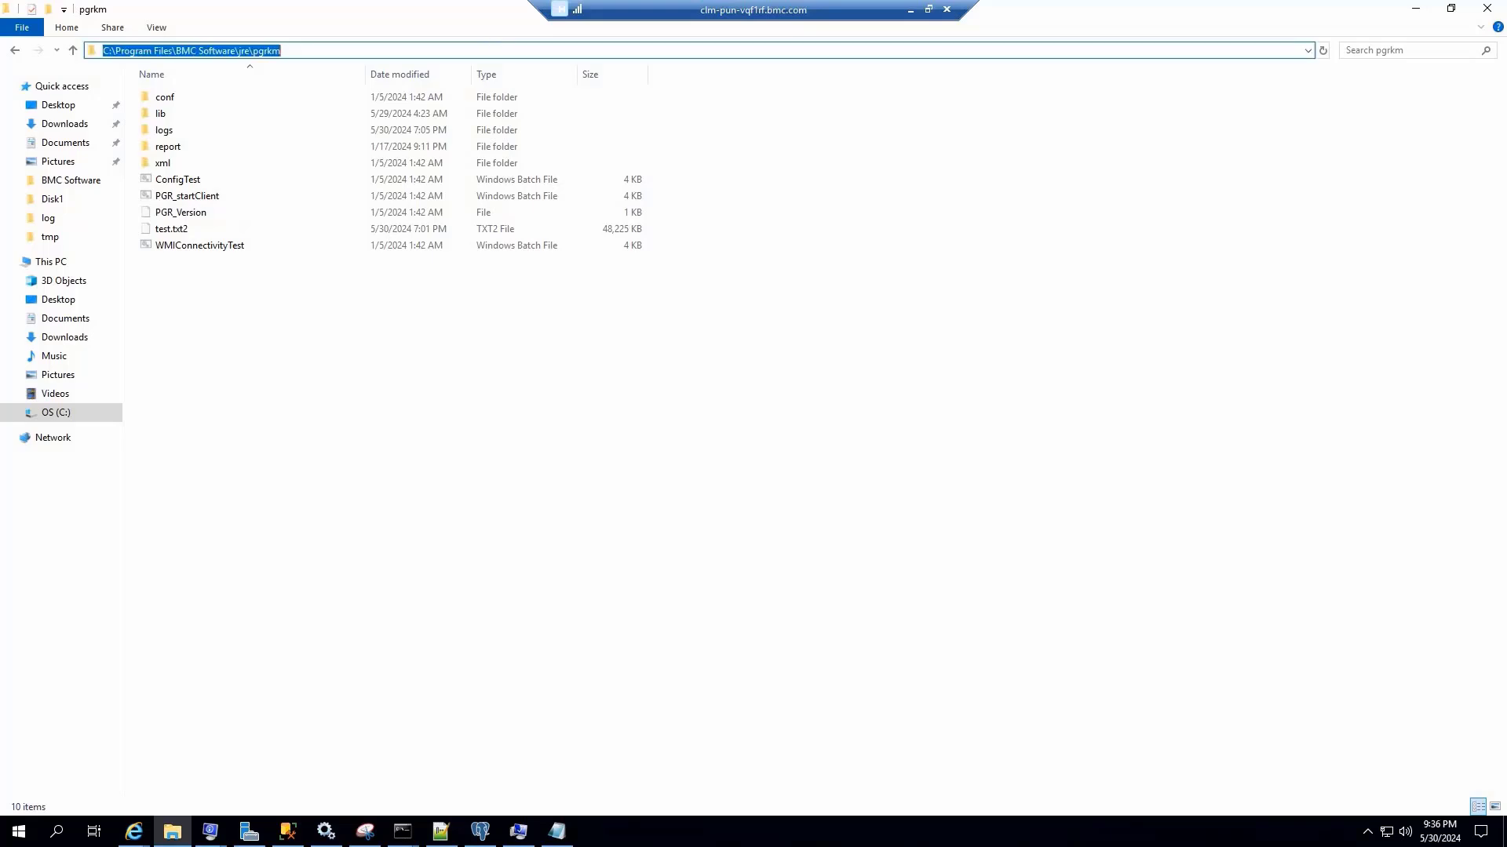
pyautogui.write('cmd')
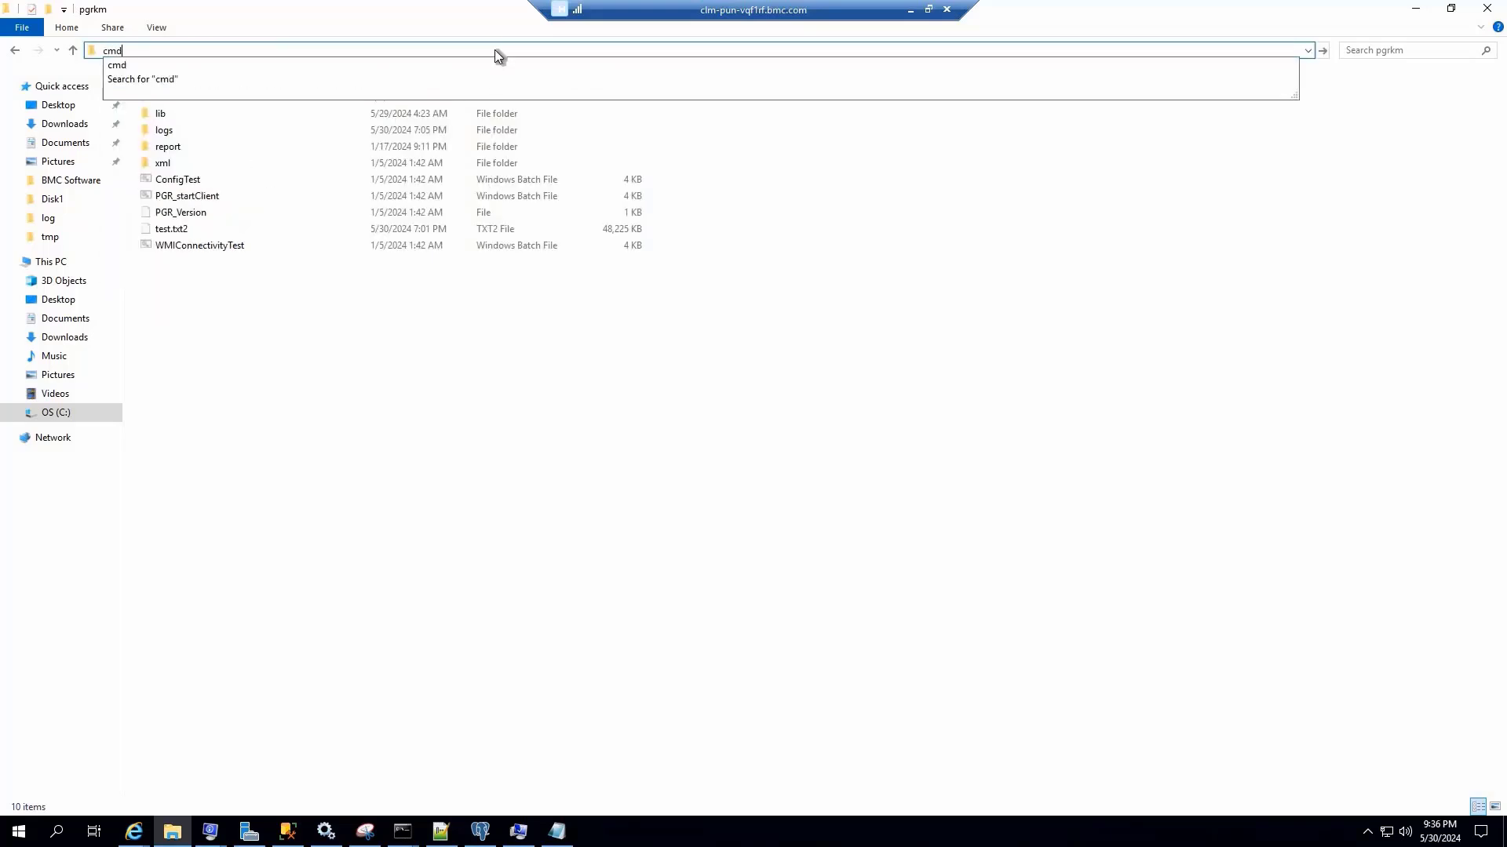
pyautogui.press('Return')
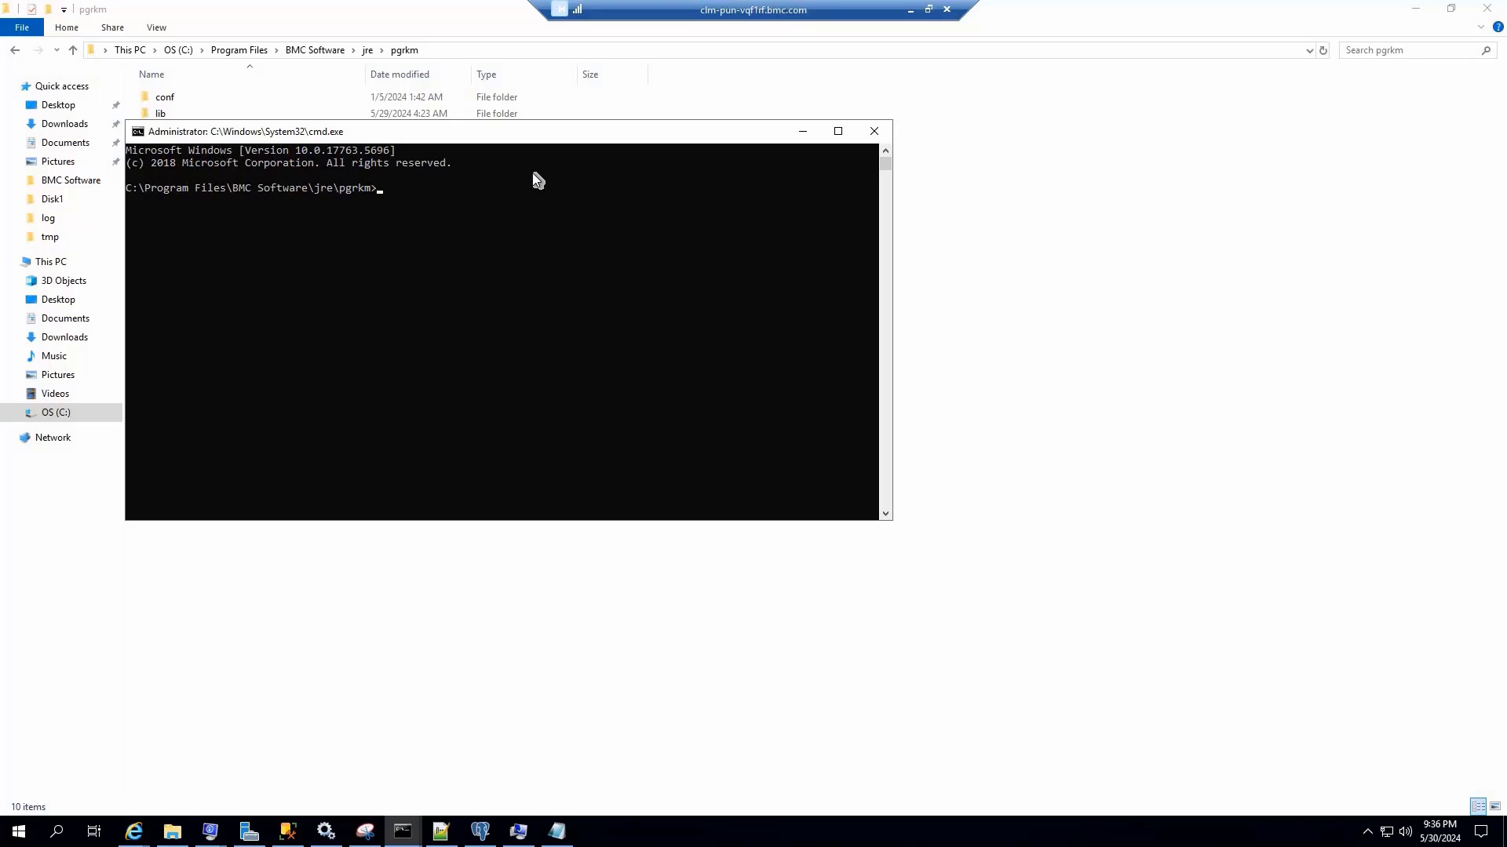
pyautogui.write('hostname')
pyautogui.press('Return')
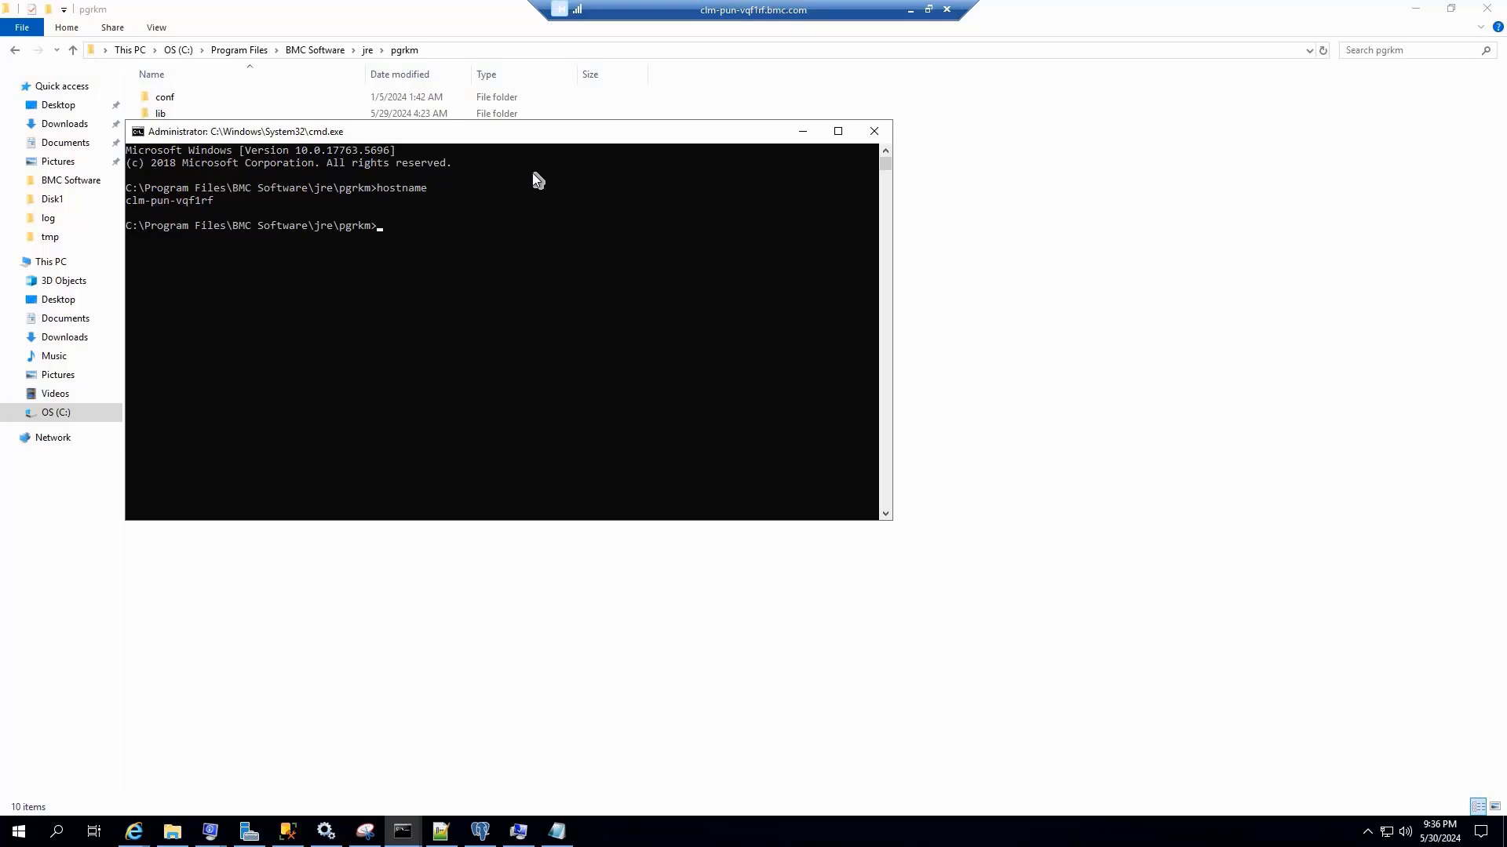
# Run ConfigTest.bat and supply the copied hostname clm-pun-vqf1rf as its Host/IP
pyautogui.write('confi')
pyautogui.press('Tab')
pyautogui.press('Return')
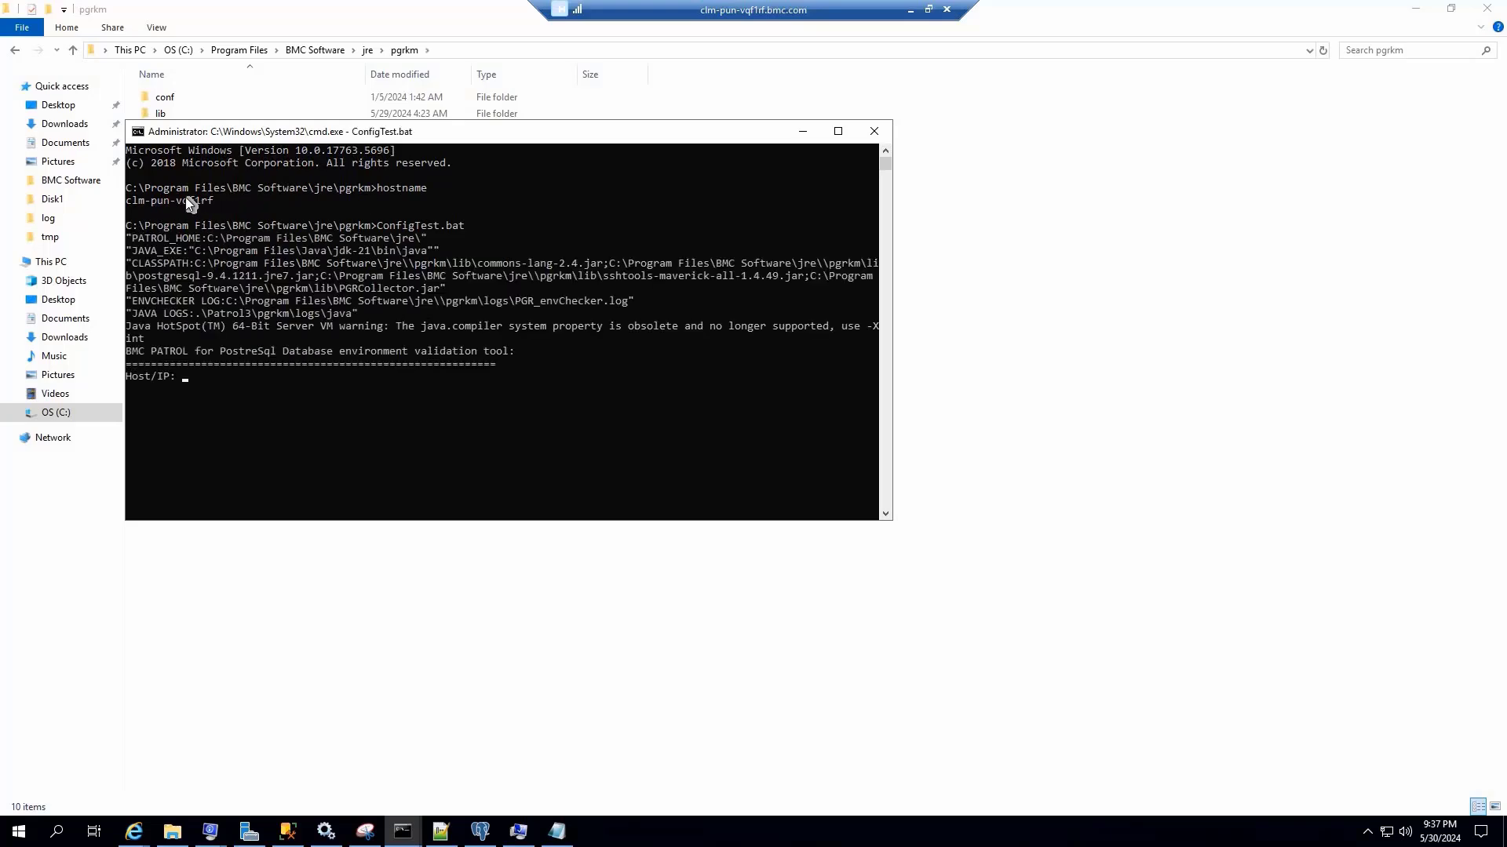
pyautogui.doubleClick(185, 198)
pyautogui.hotkey('ctrl', 'c')
pyautogui.press('Return')
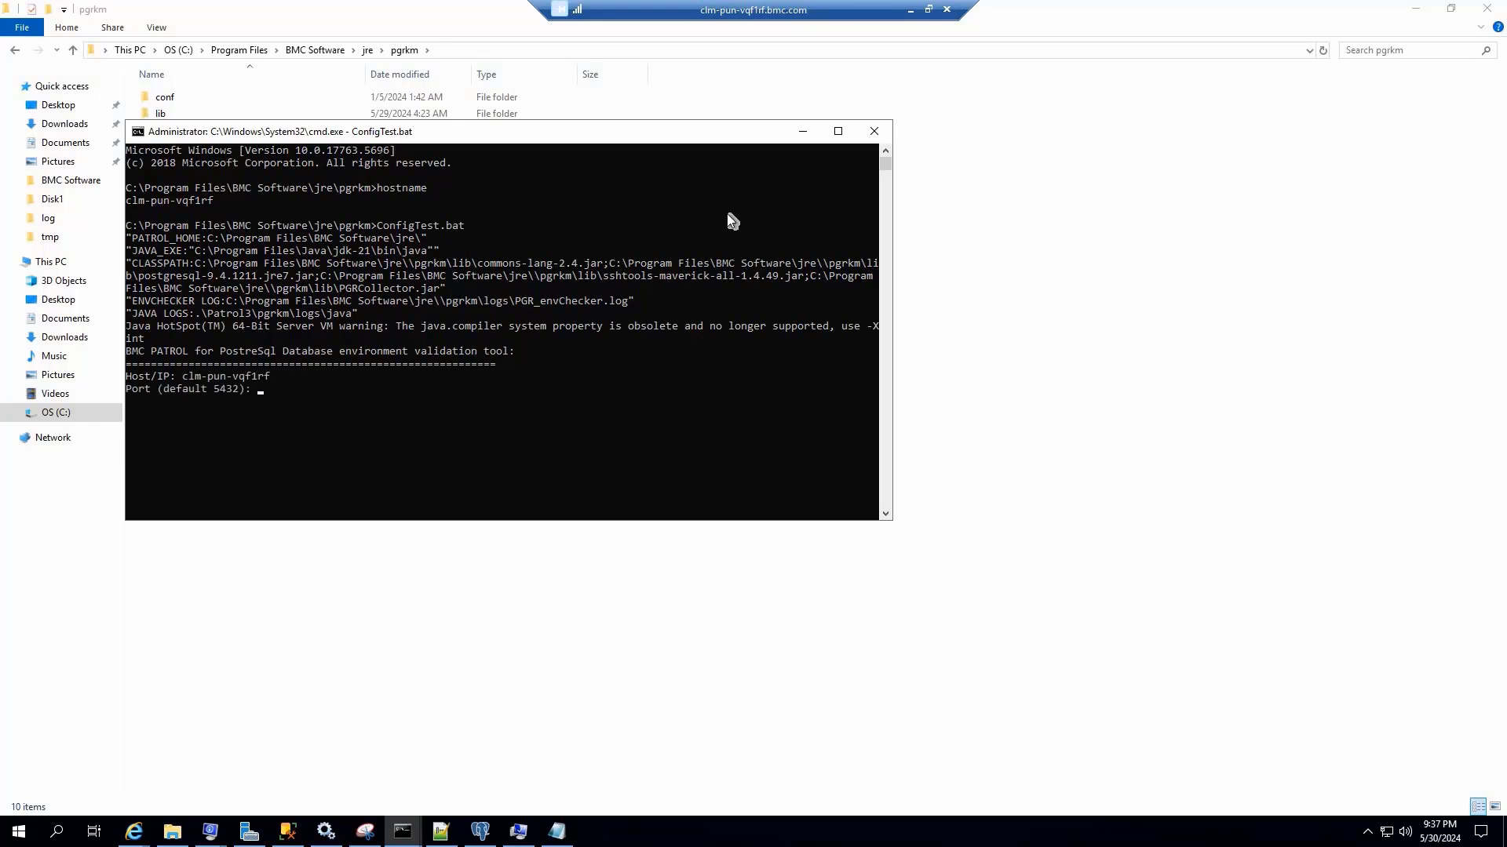
# Complete the validation with the default port and database, user name postgres and the PostgreSQL password, and leave the remote session
pyautogui.click(838, 131)
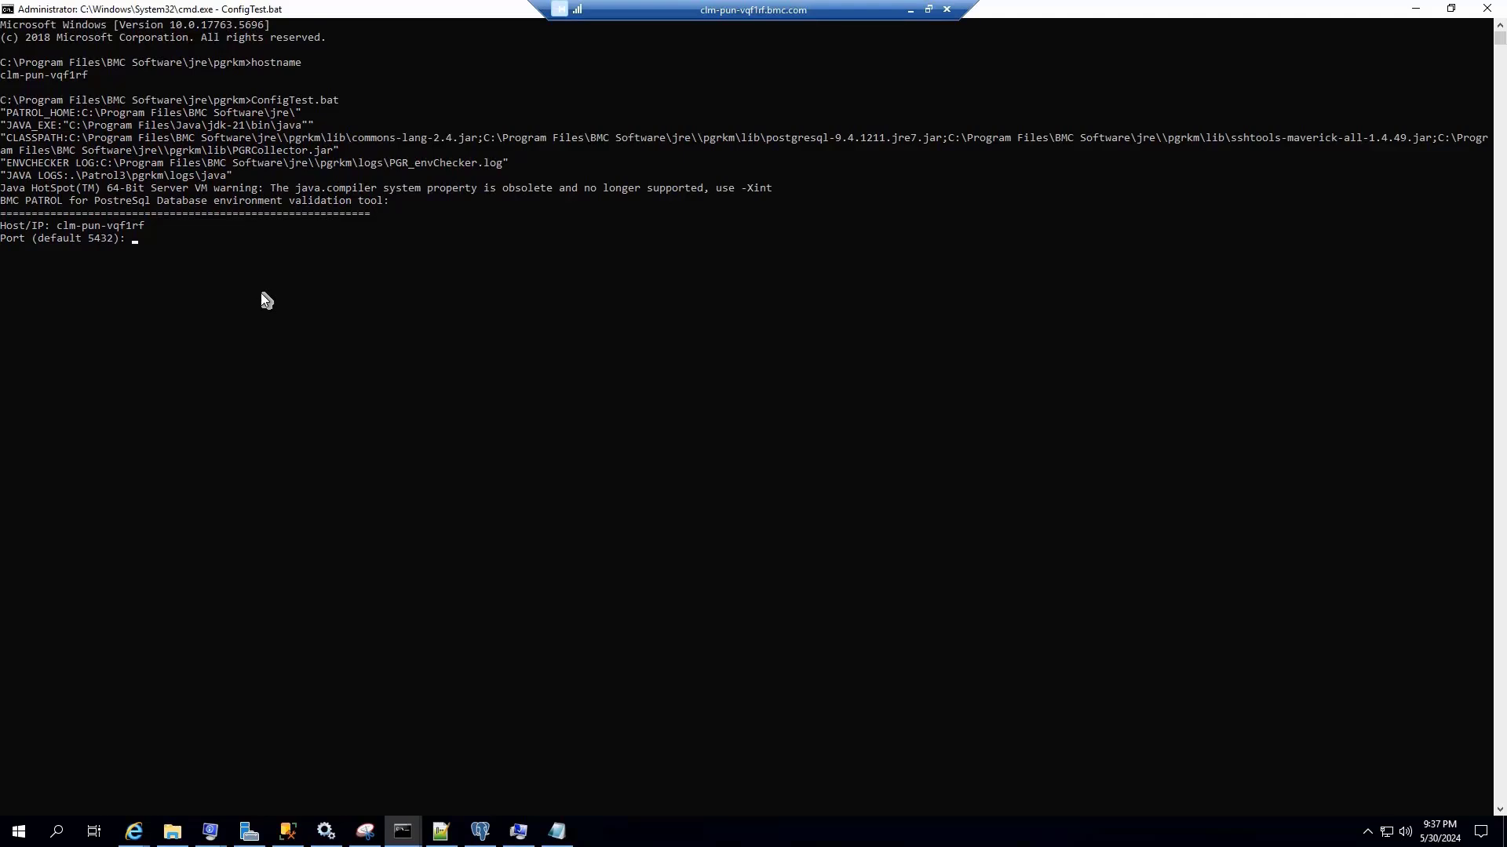
pyautogui.press('Return')
pyautogui.press('Return')
pyautogui.write('postgre')
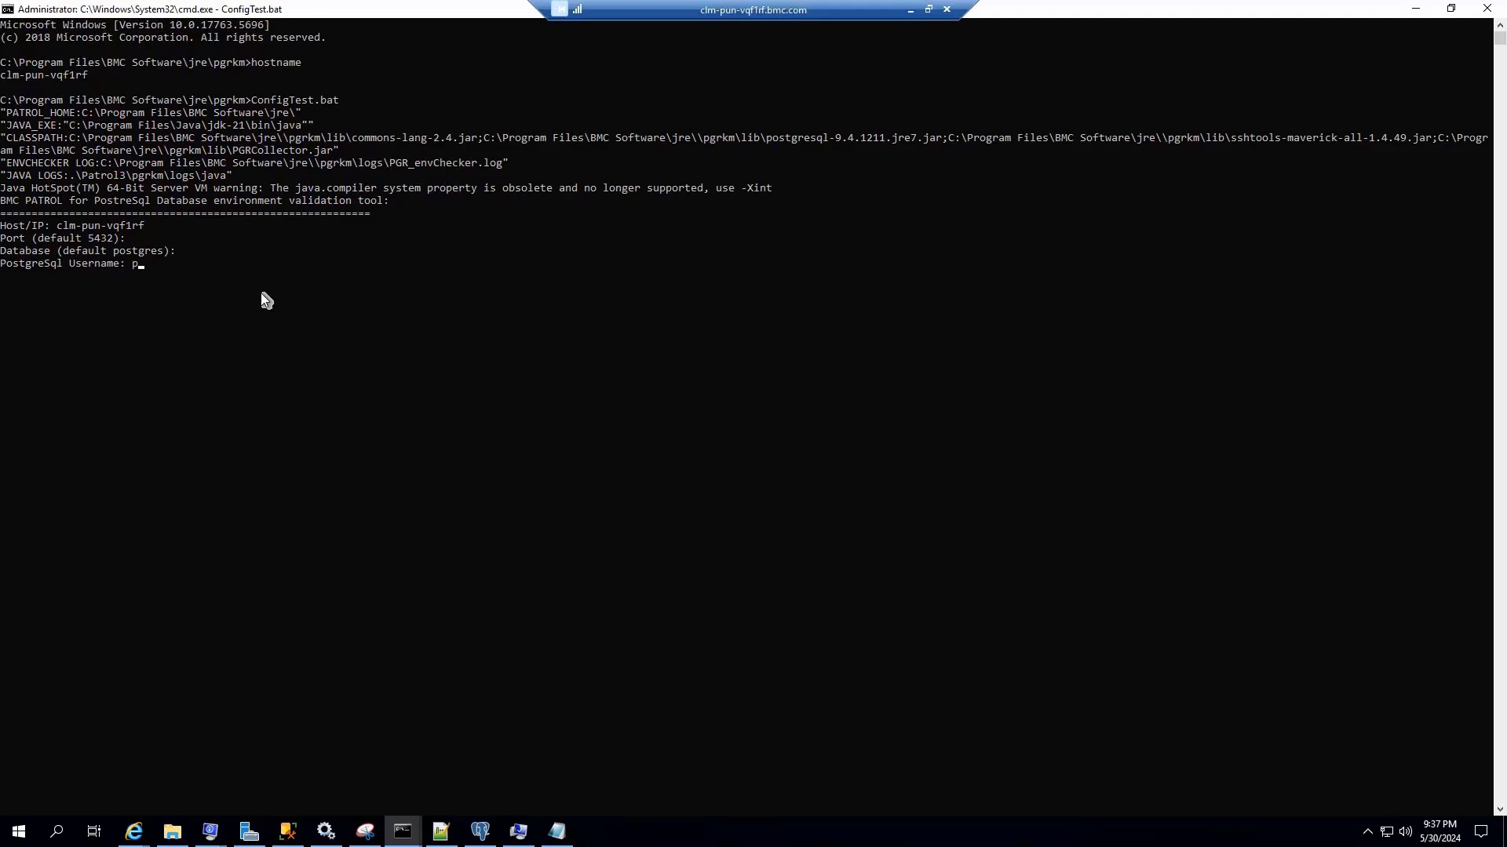
pyautogui.write('s')
pyautogui.press('Return')
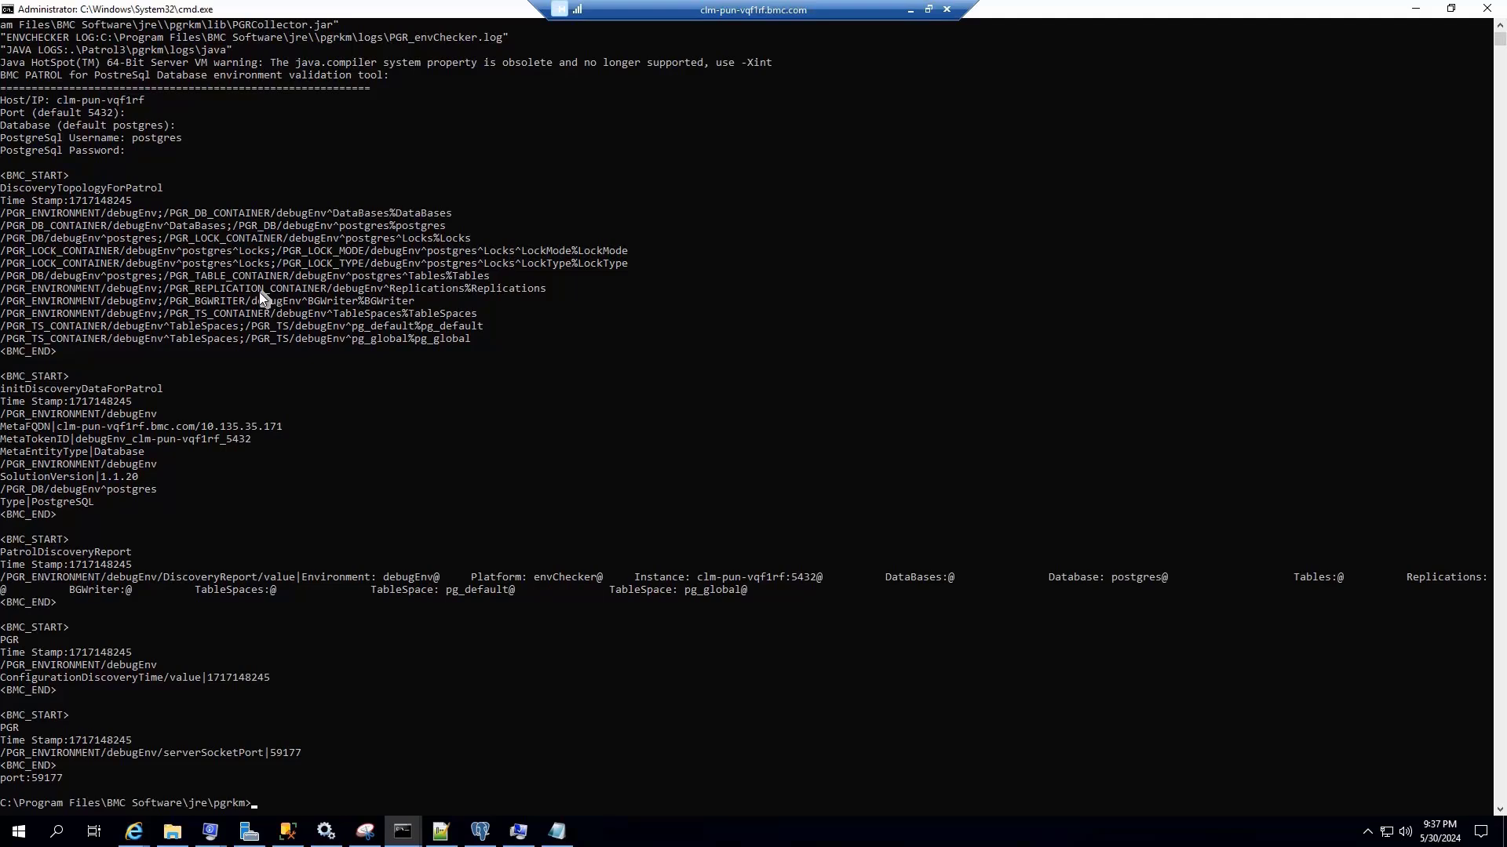
pyautogui.click(909, 10)
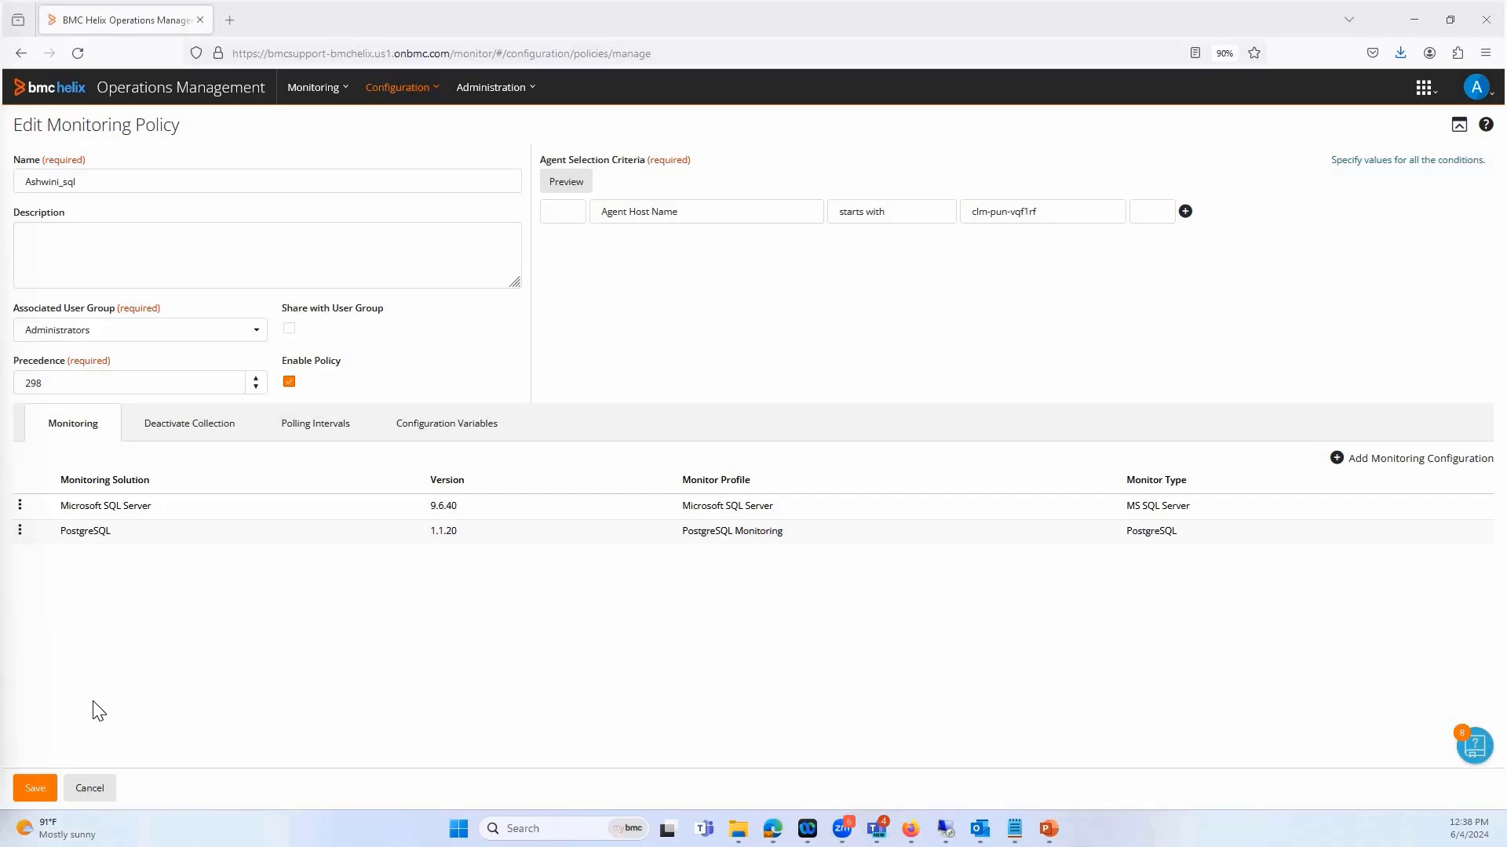
# Add a monitoring configuration for the PostgreSQL solution, version 1.1.20, to the existing SQL policy with precedence 298
pyautogui.click(404, 97)
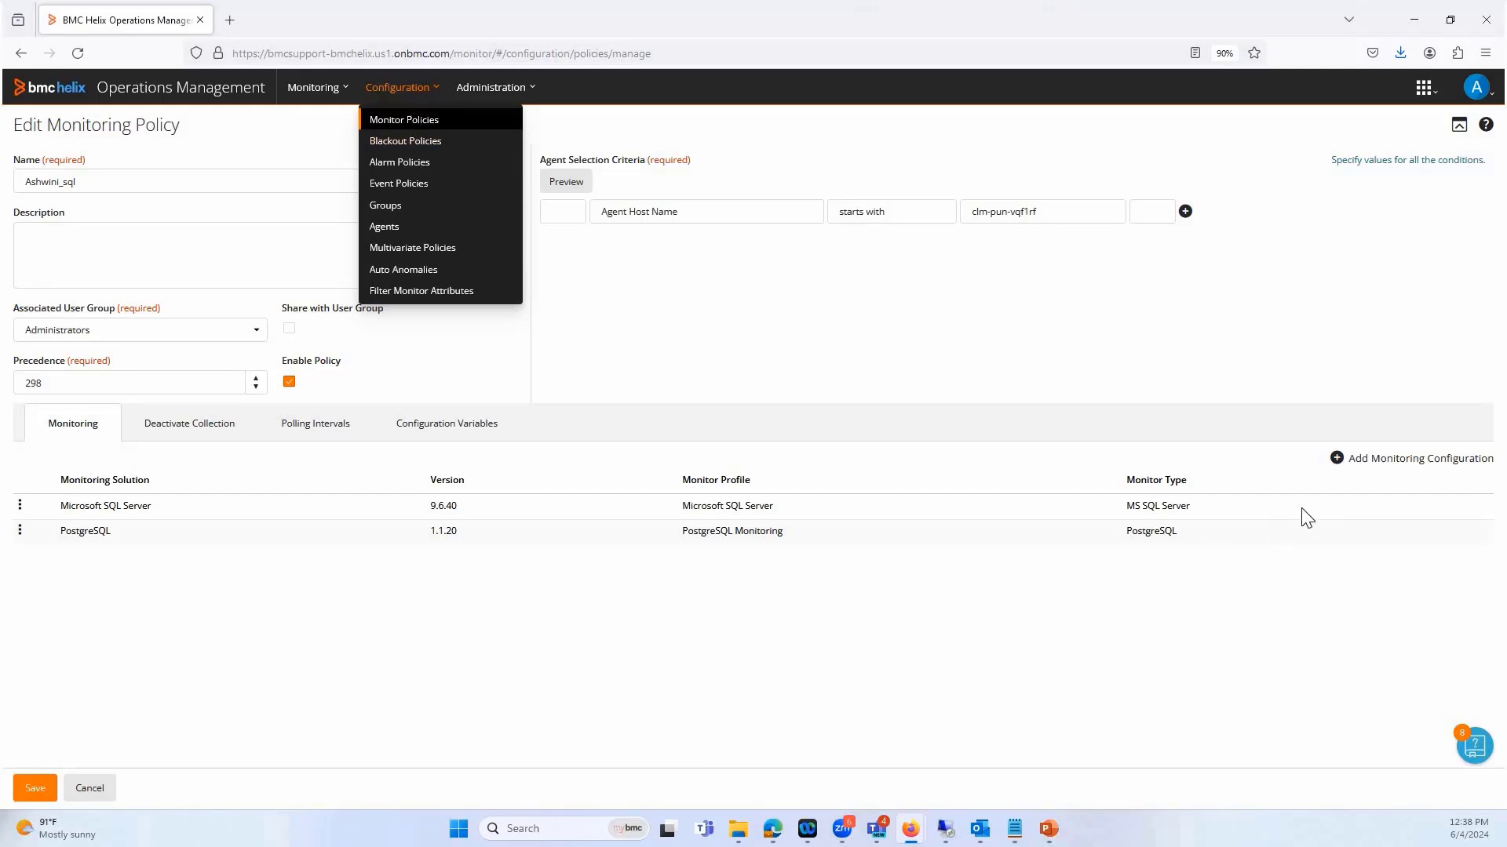
pyautogui.click(1372, 469)
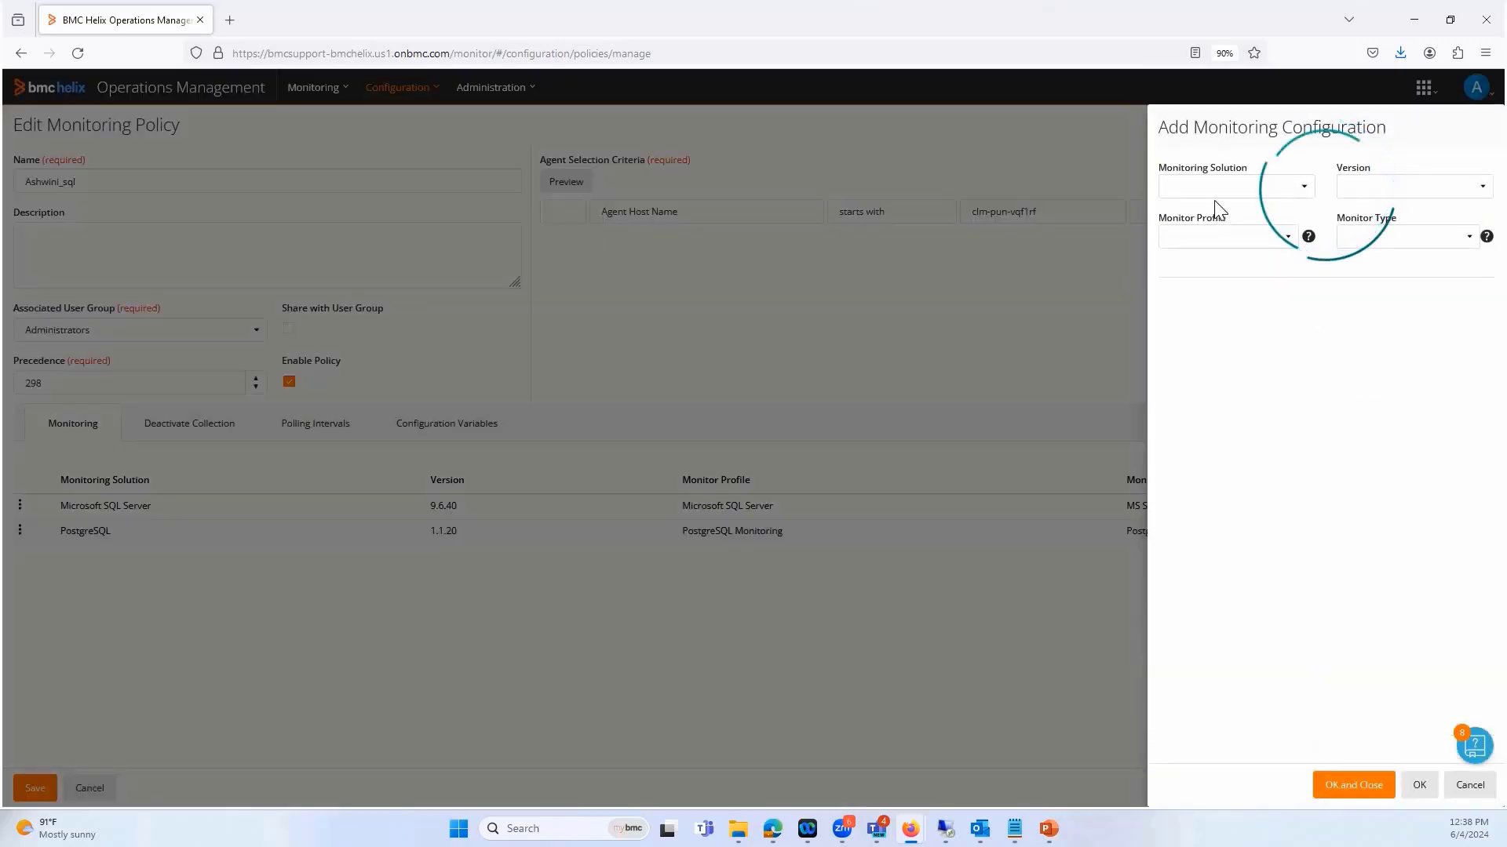
pyautogui.click(1216, 191)
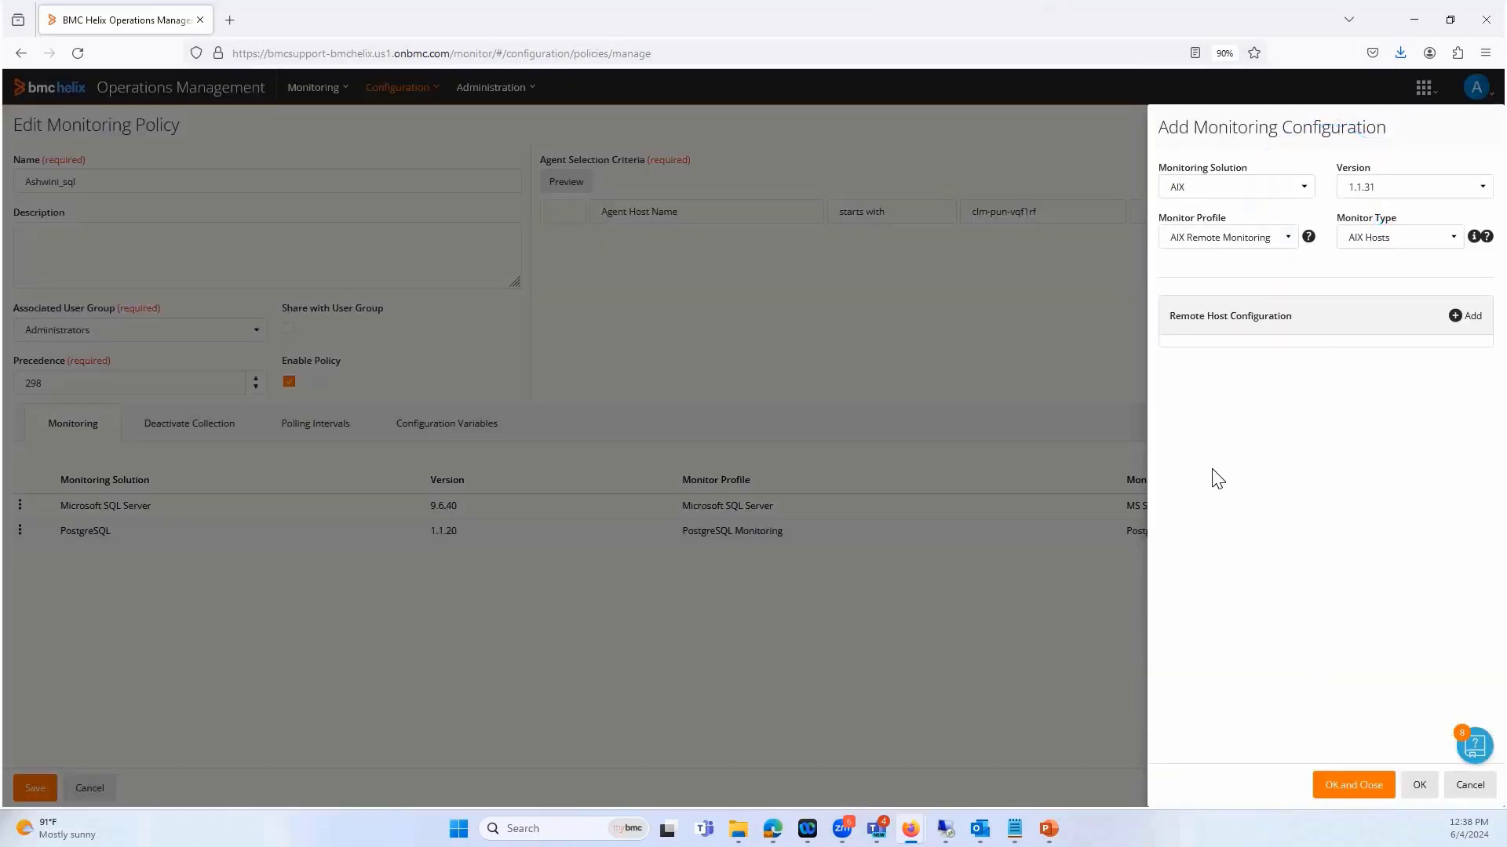
pyautogui.scroll(-10, 1209, 558)
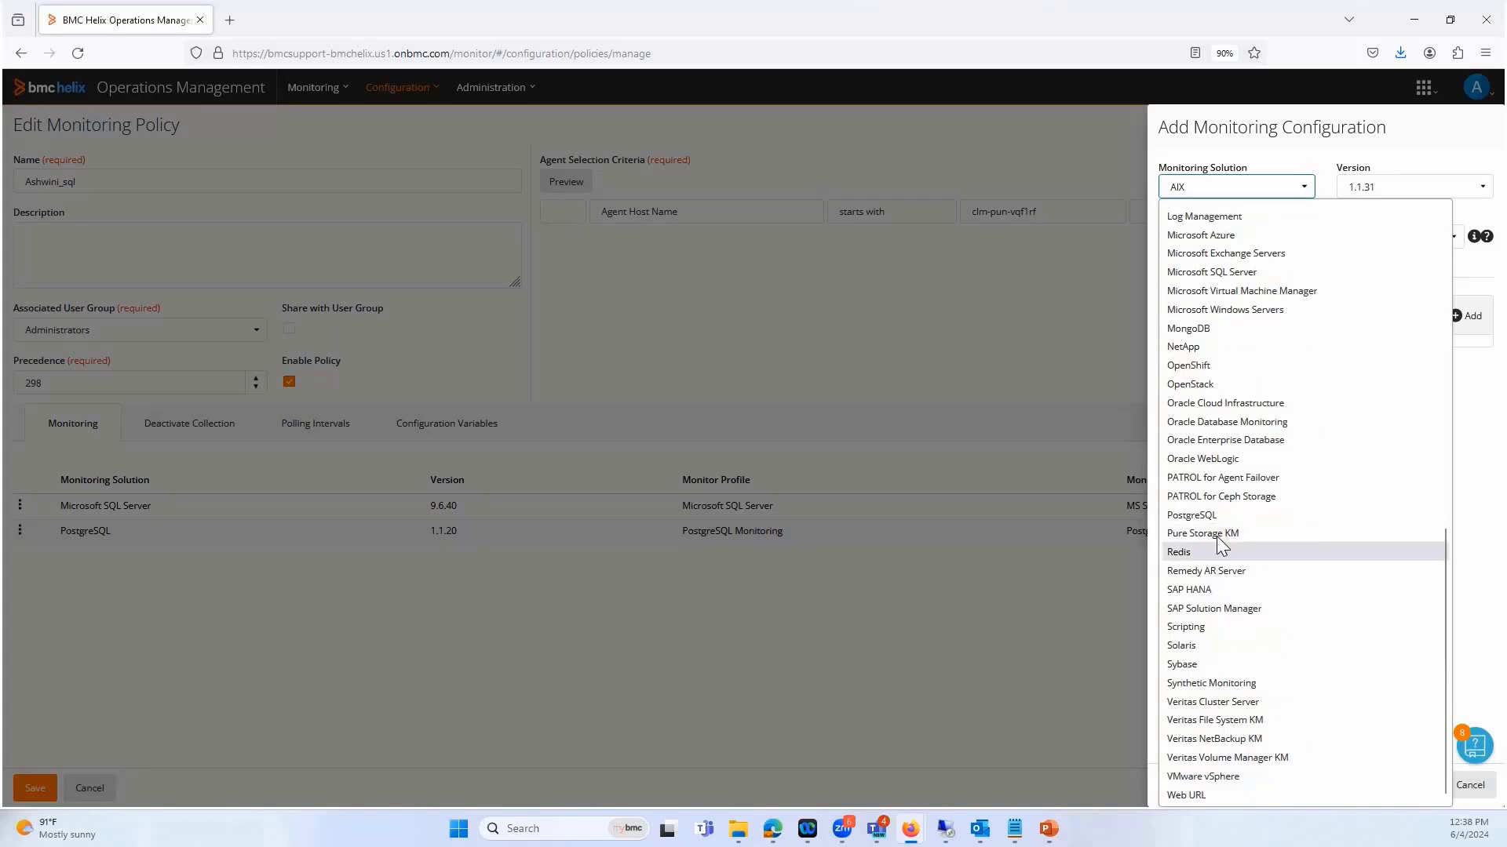
pyautogui.click(1201, 516)
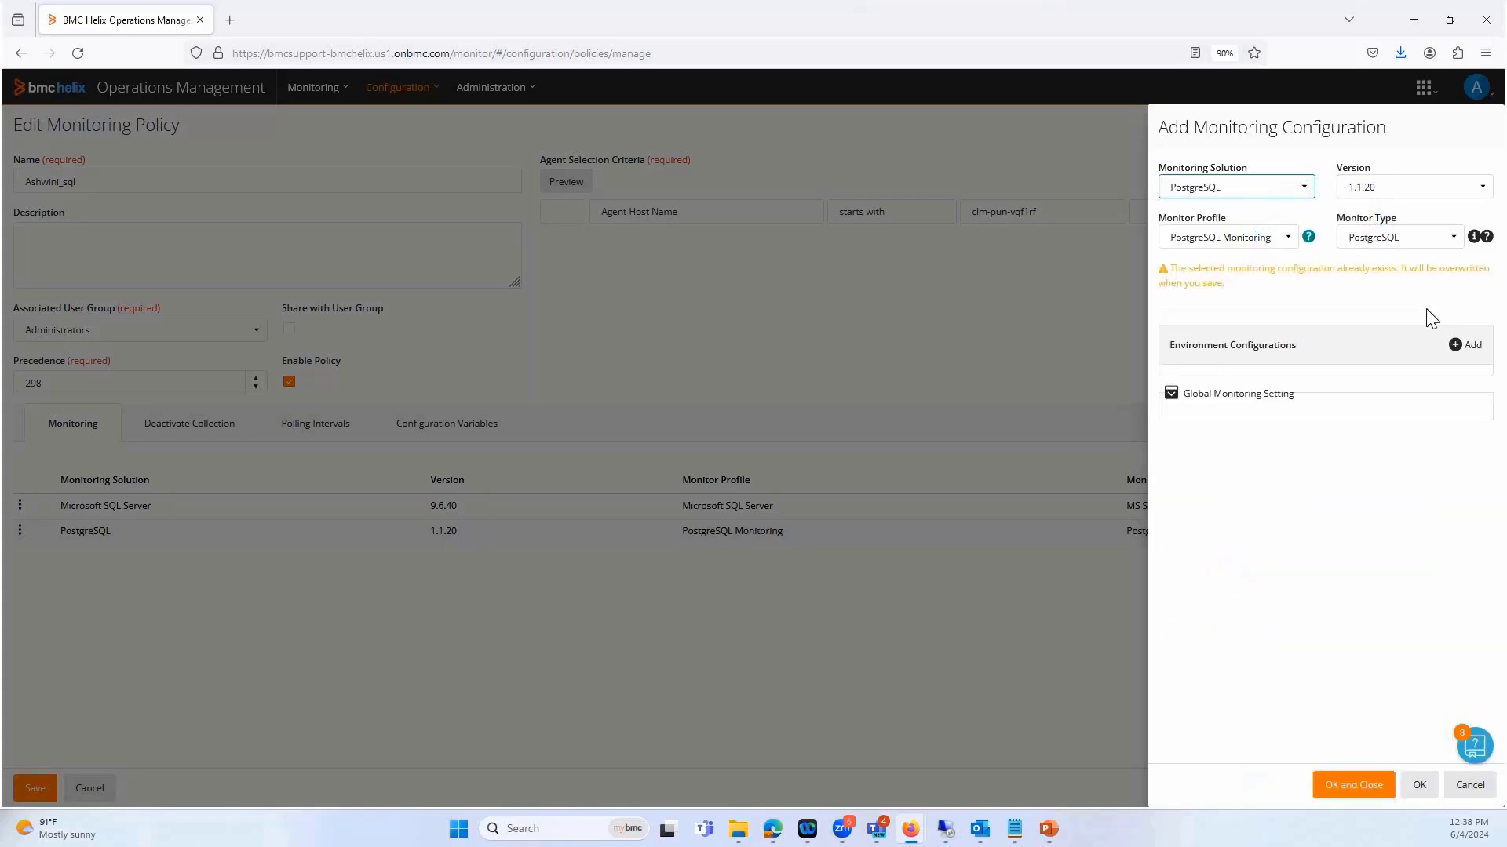
# Add an environment configuration named post_remote to the PostgreSQL monitoring configuration
pyautogui.click(1462, 343)
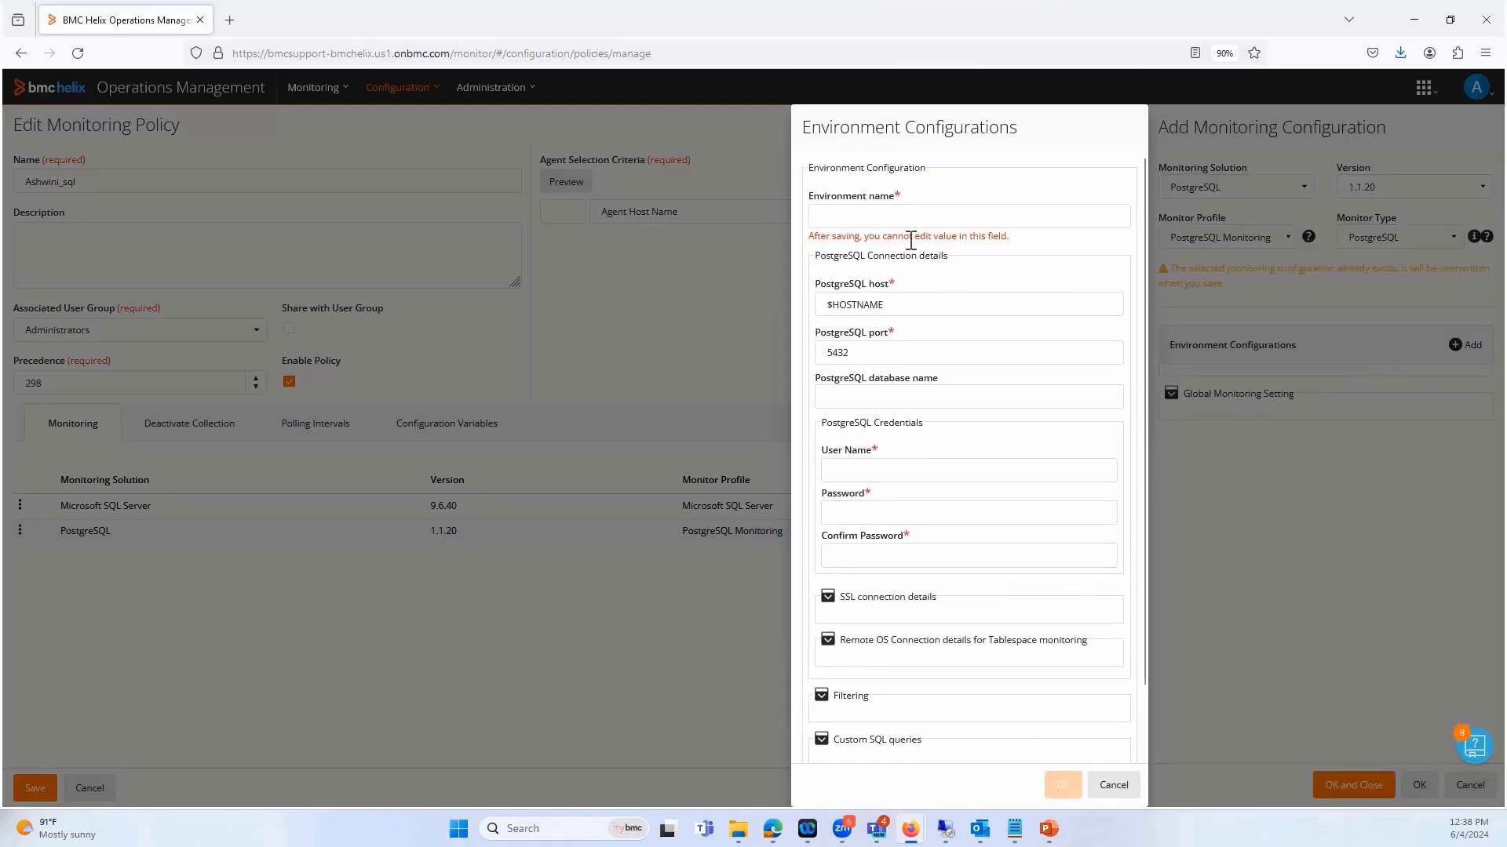
pyautogui.click(861, 217)
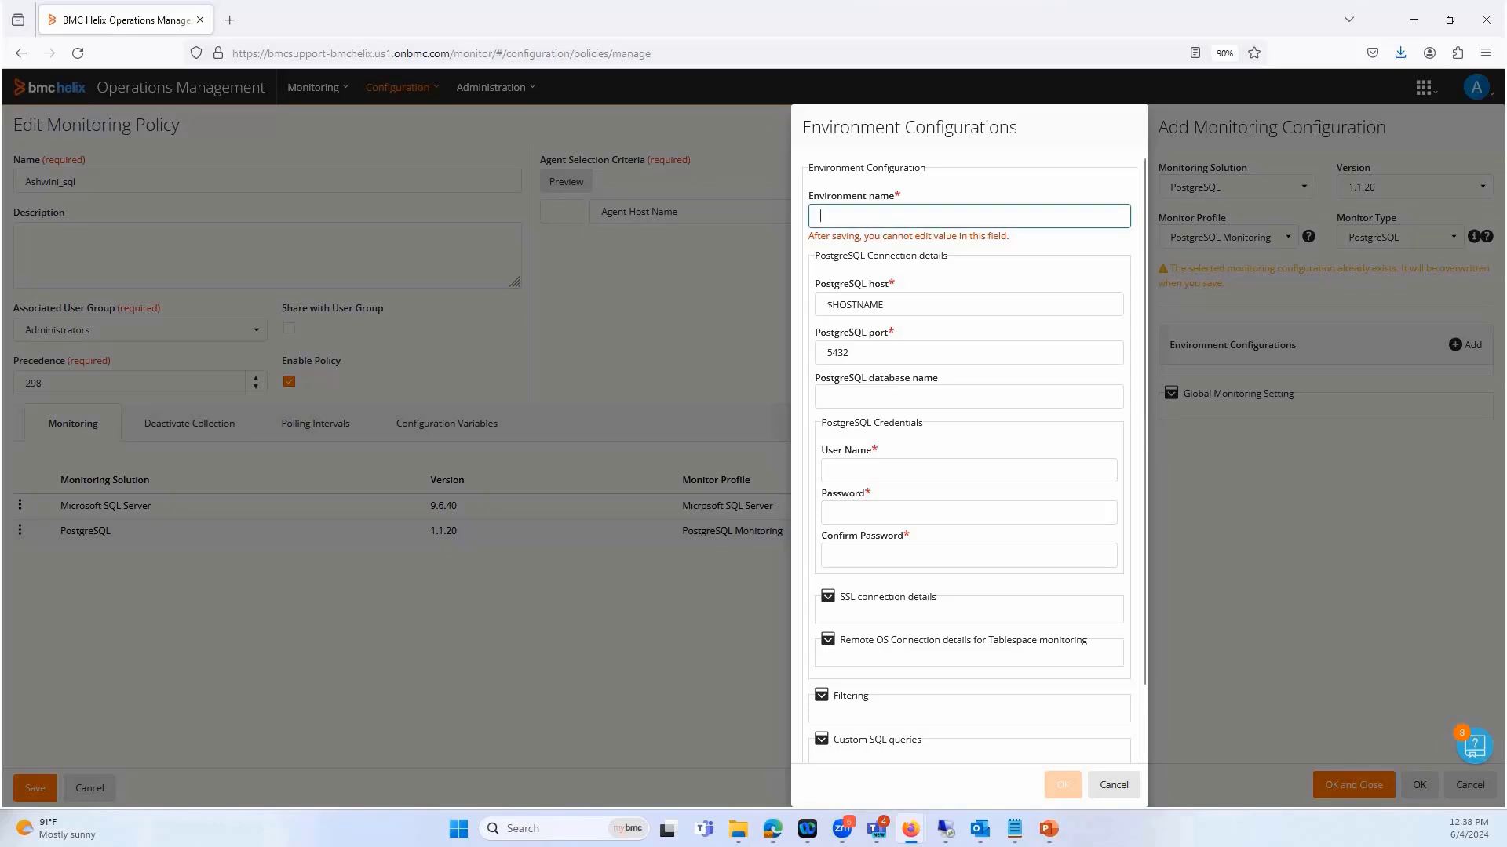
pyautogui.write('post_')
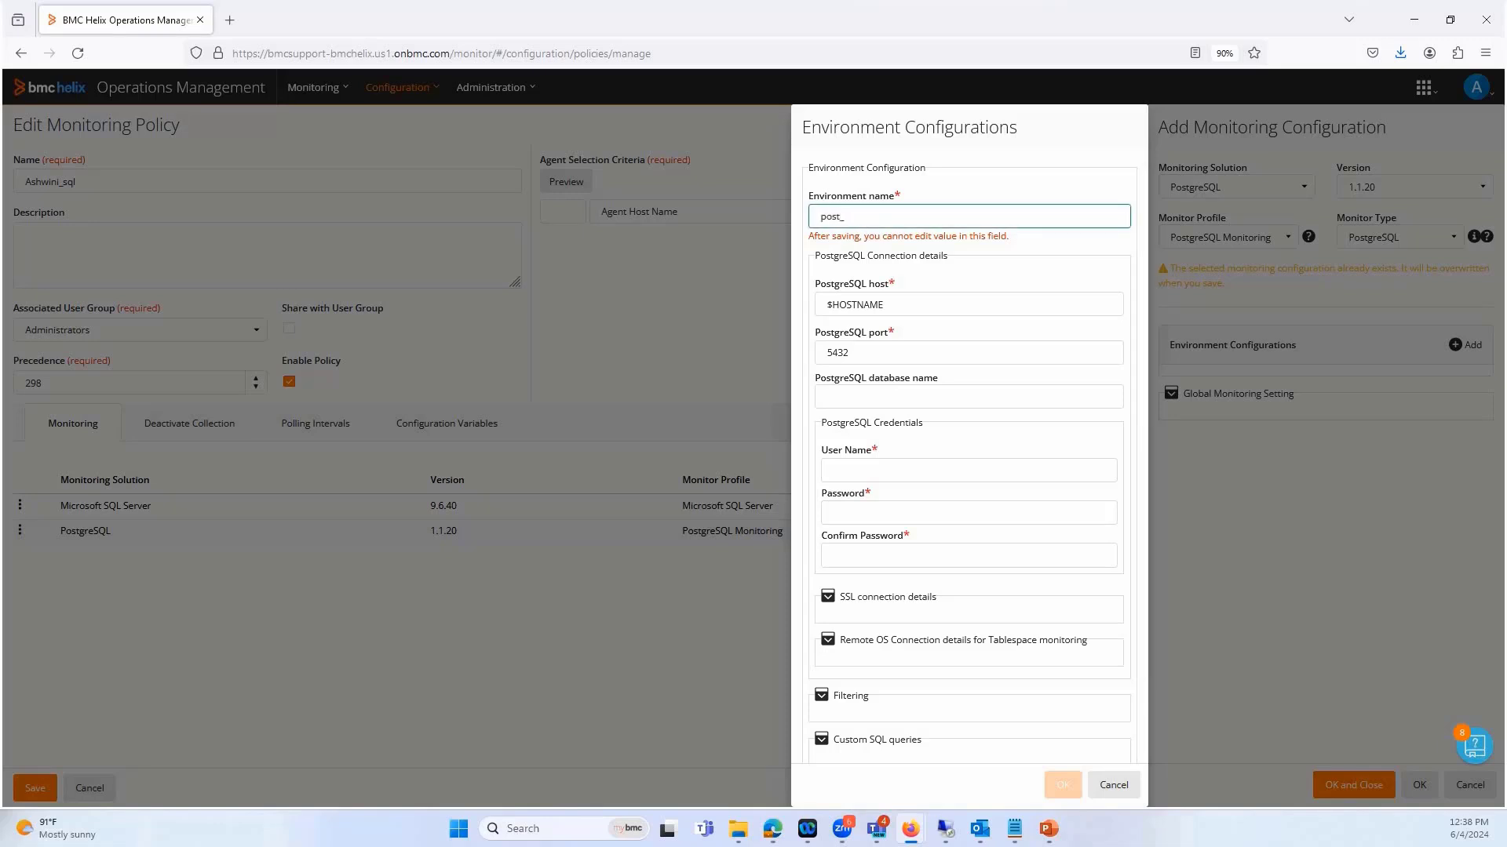
pyautogui.write('remote')
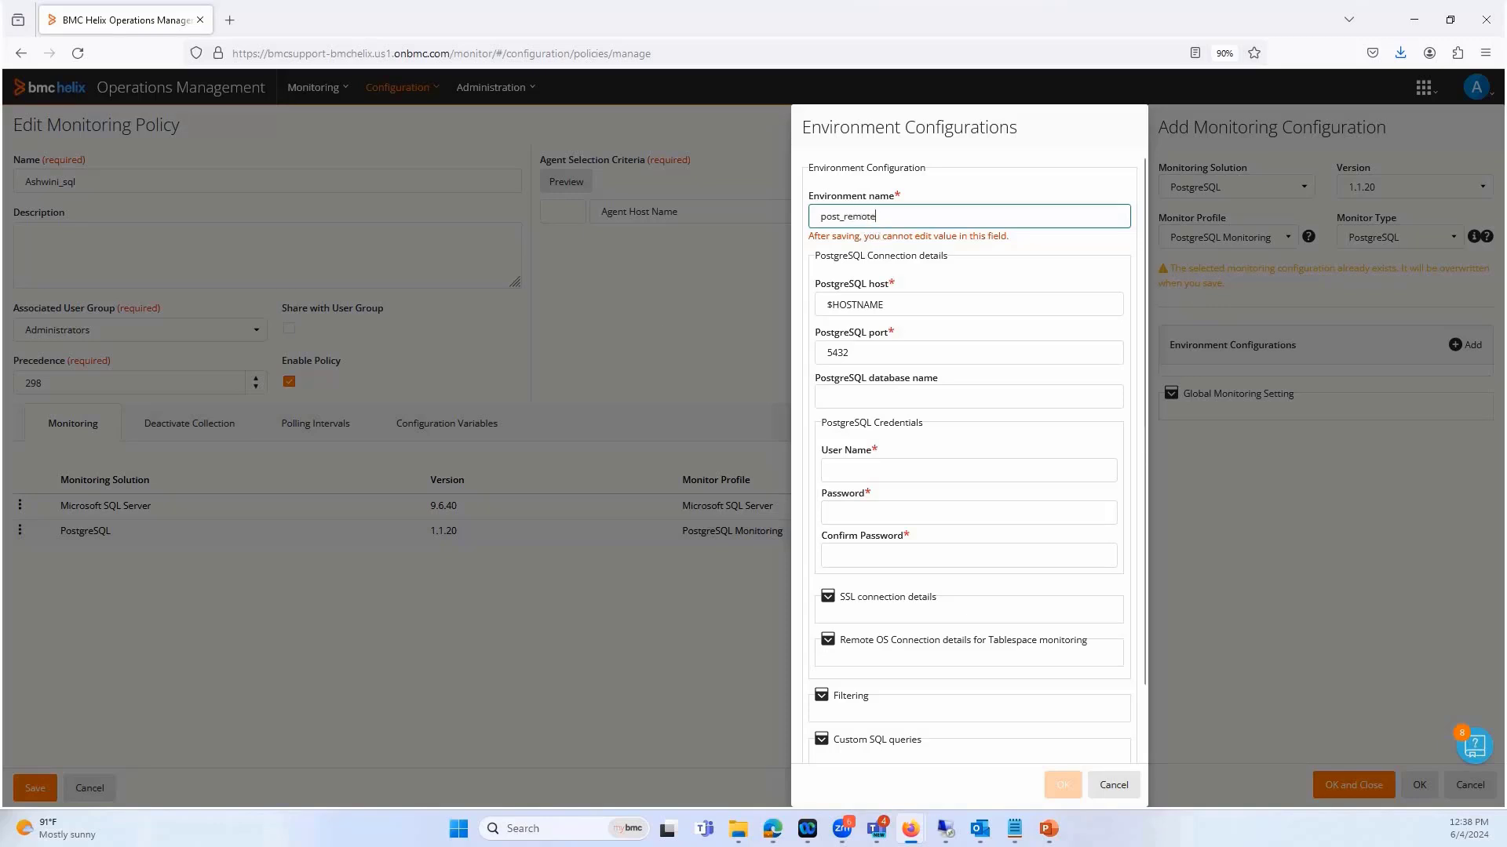
# Set the PostgreSQL host of the post_remote environment to clm-pun-st5fxc
pyautogui.hotkey('alt', 'Tab')
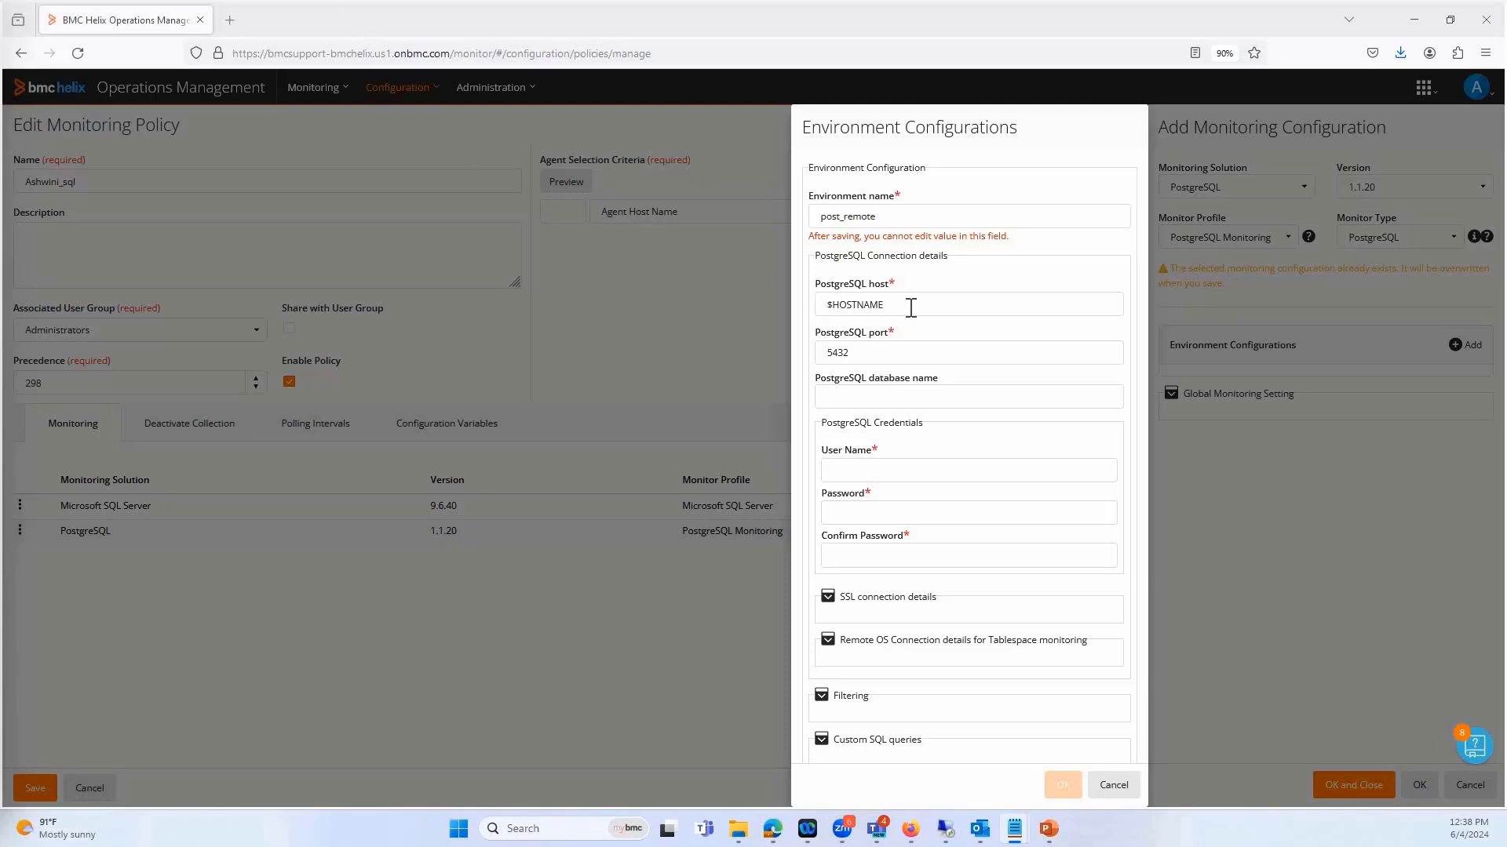
pyautogui.moveTo(890, 307); pyautogui.dragTo(803, 304)
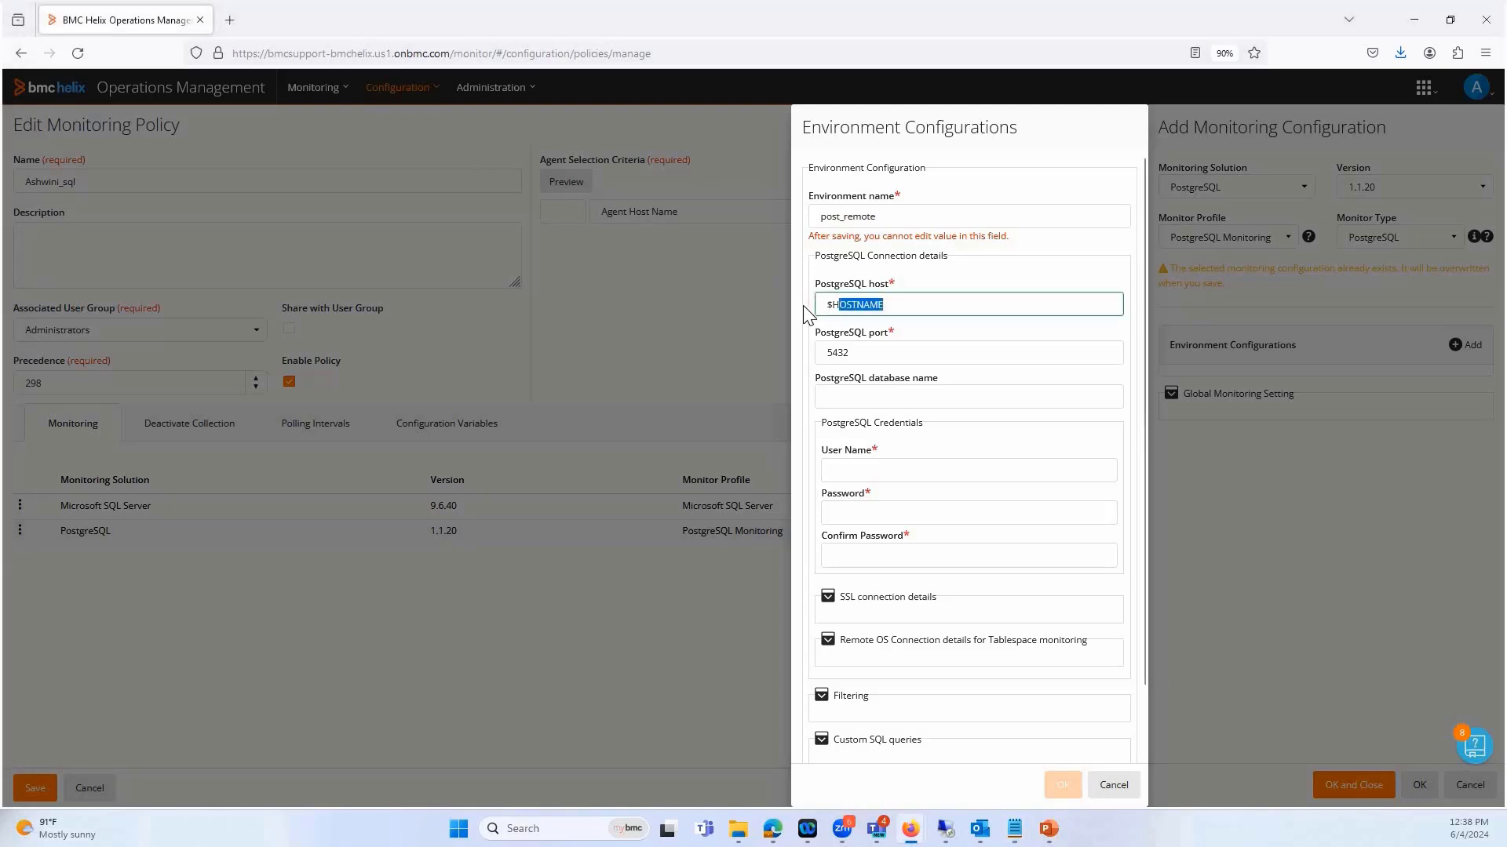
pyautogui.hotkey('ctrl', 'v')
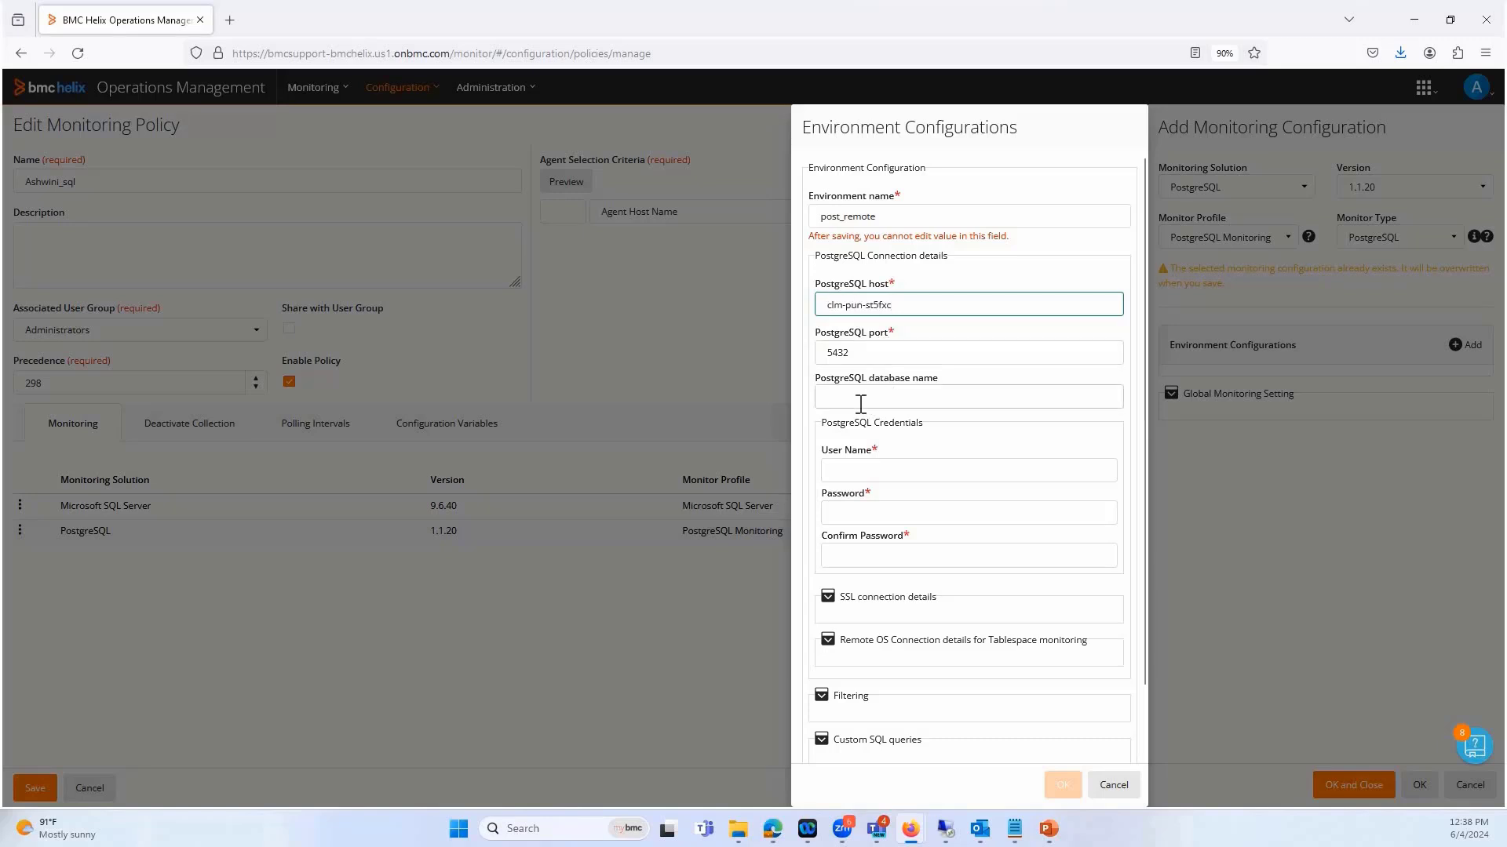
pyautogui.click(858, 399)
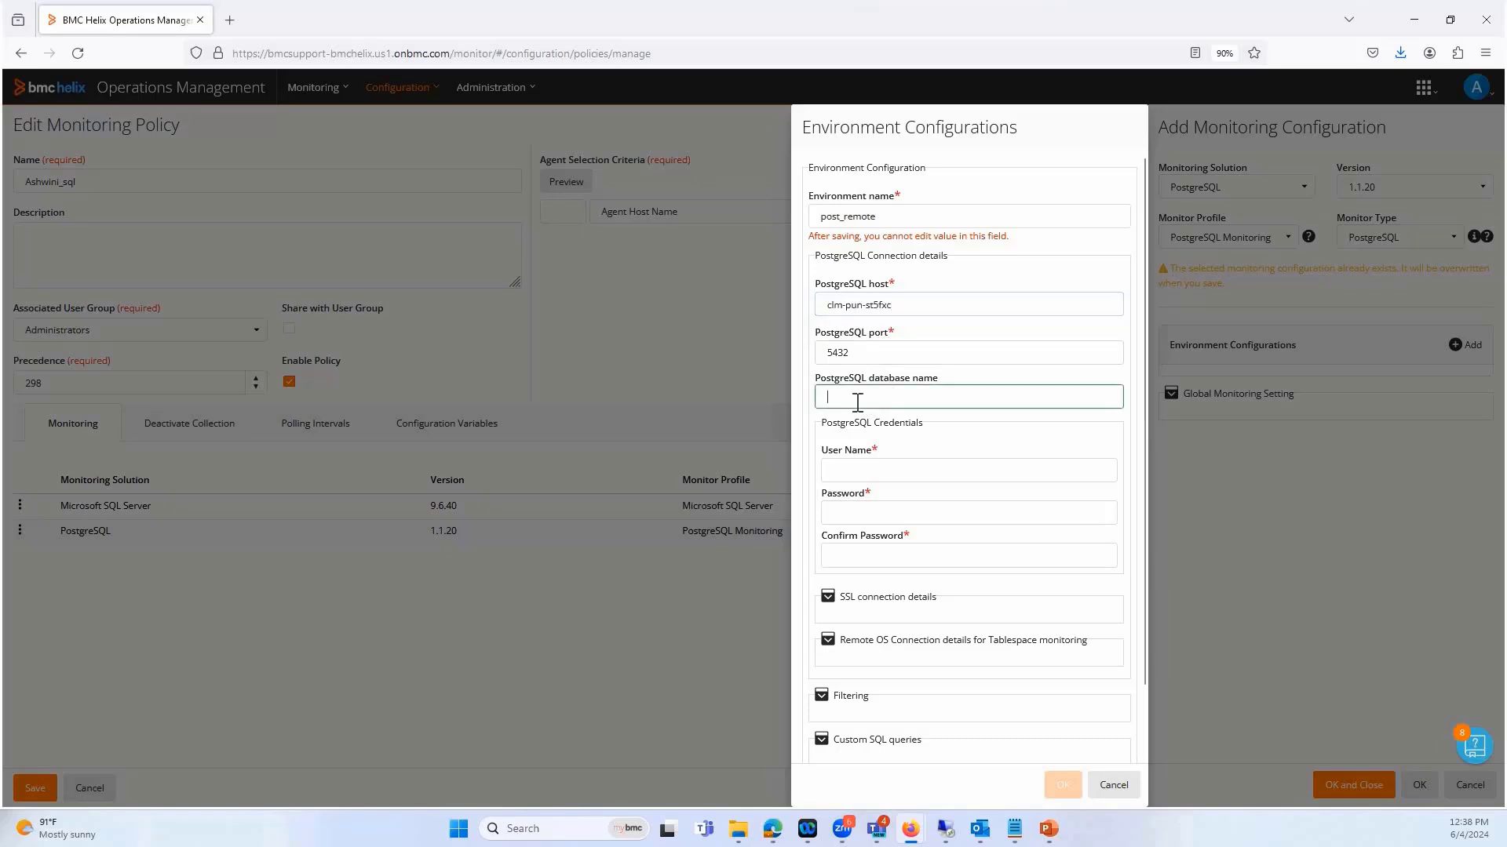
# Fill in the PostgreSQL credentials with user name postgres and enter and confirm the database password
pyautogui.click(881, 469)
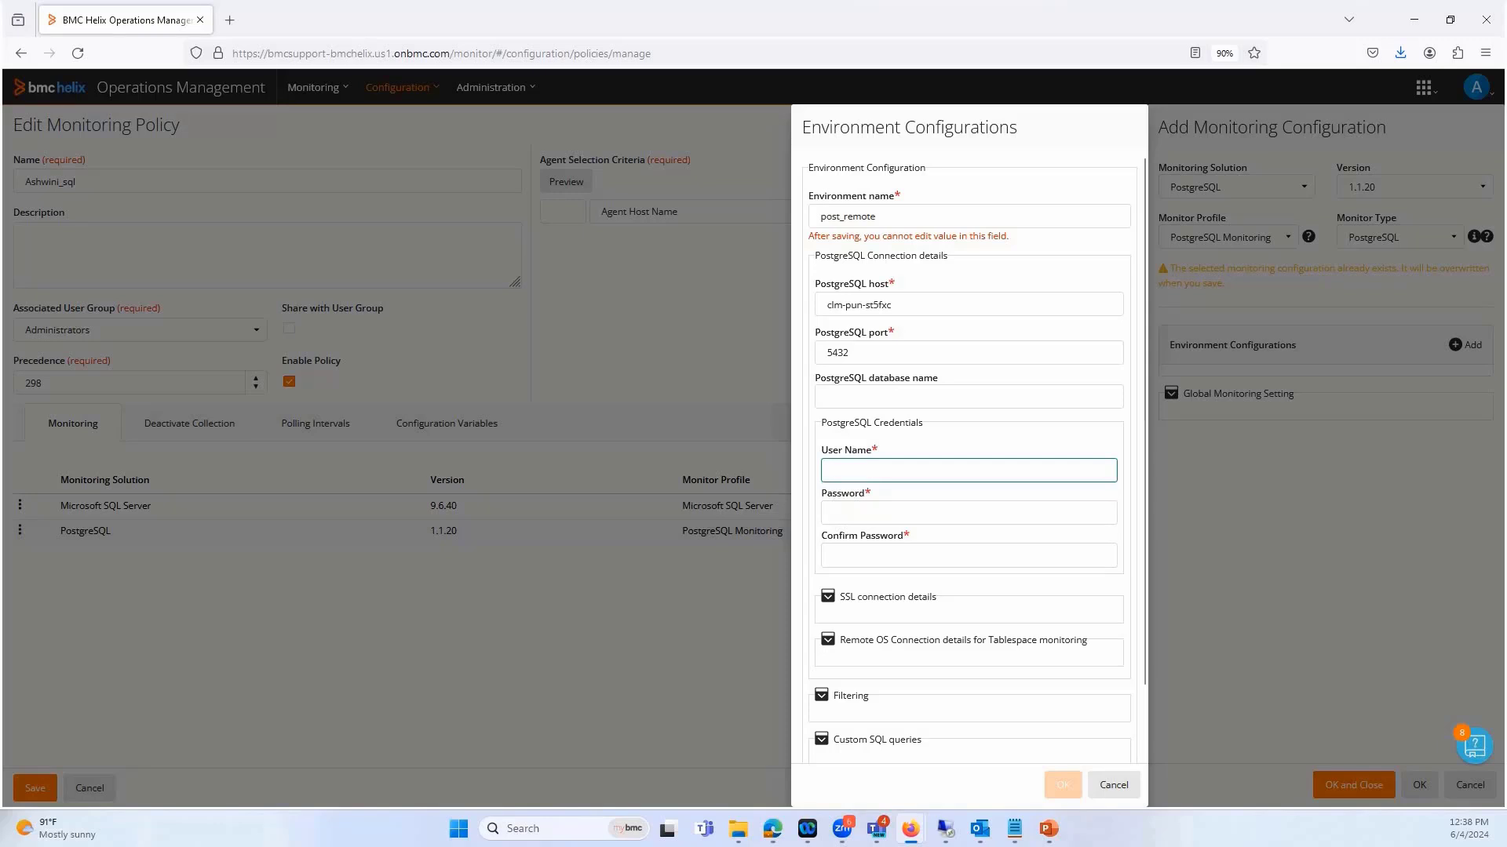
pyautogui.write('postgres')
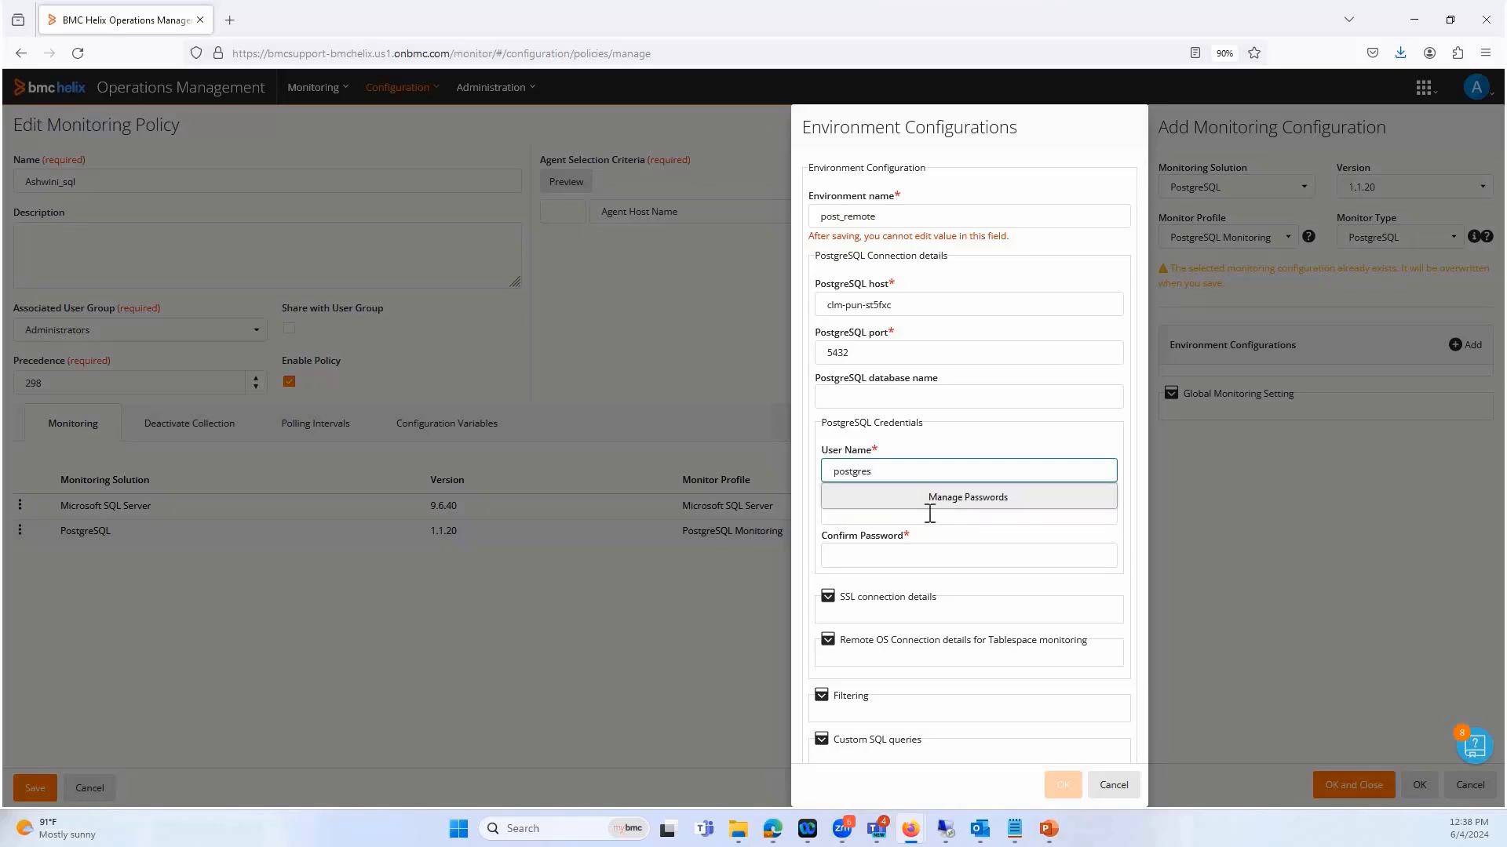
pyautogui.click(915, 513)
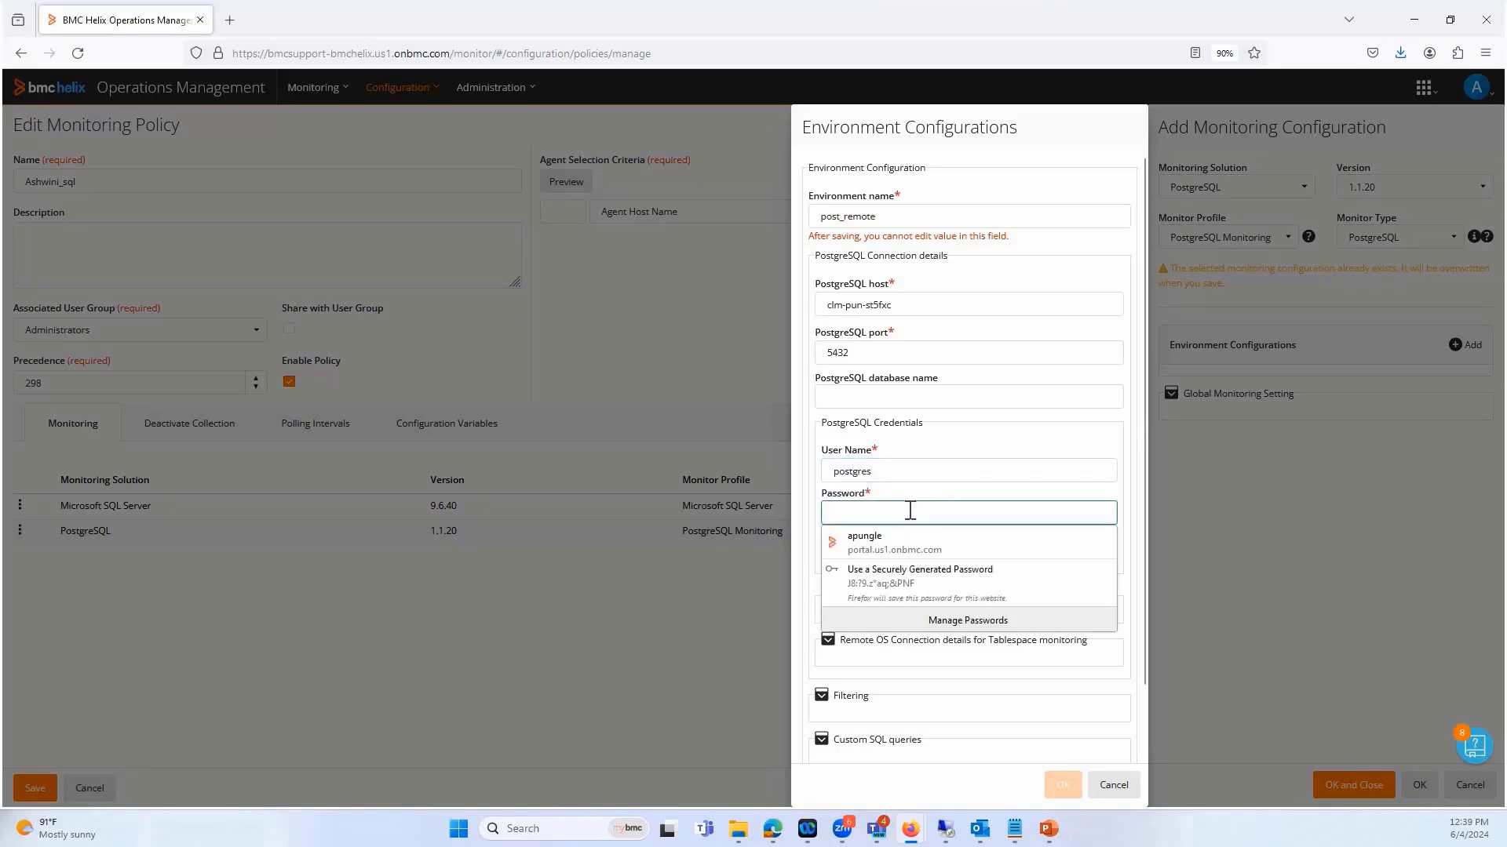
pyautogui.write('•••')
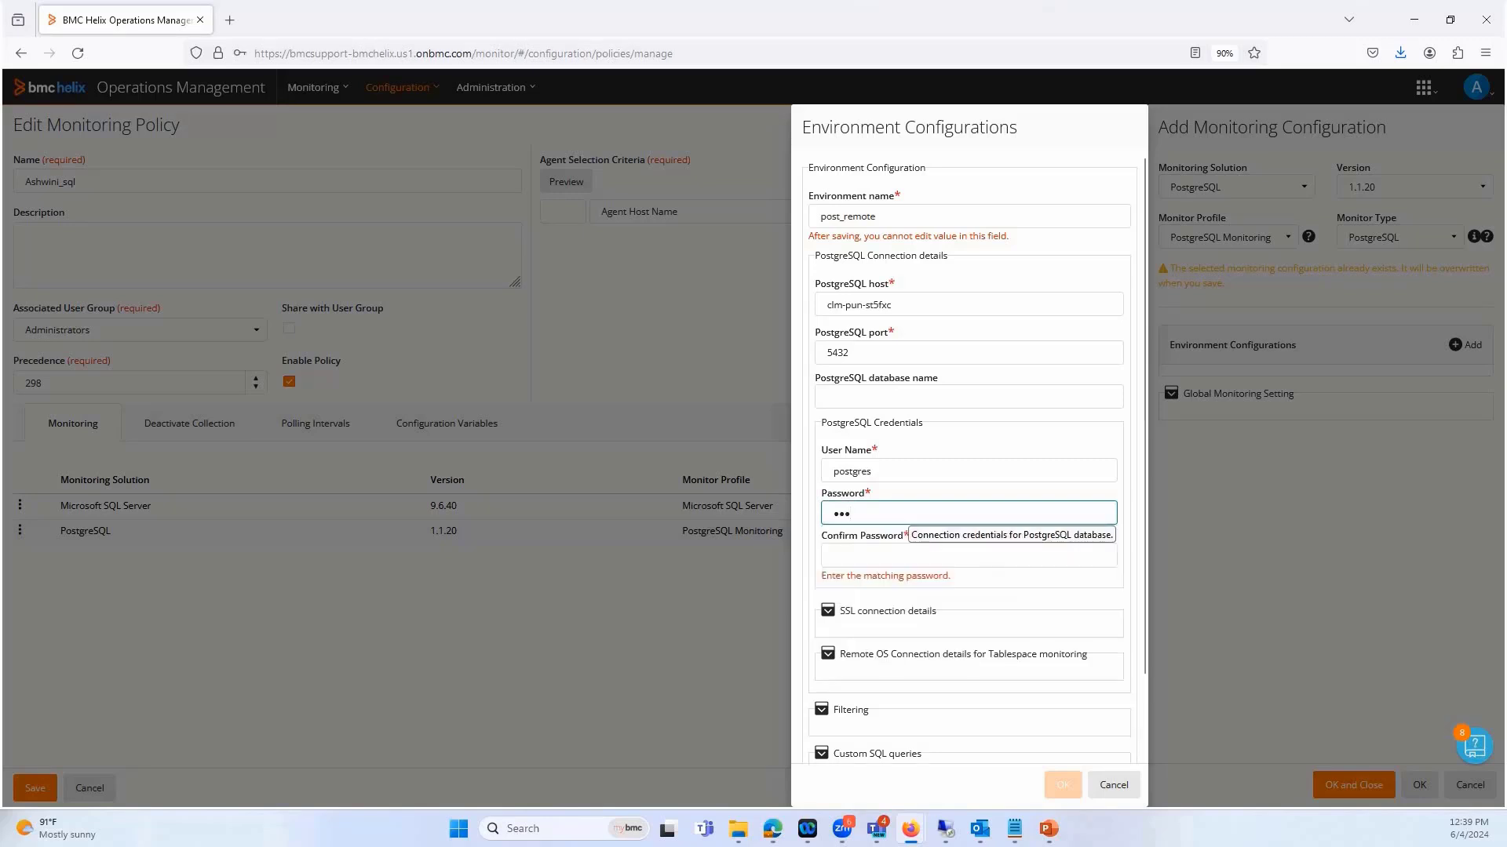
pyautogui.write('•••••')
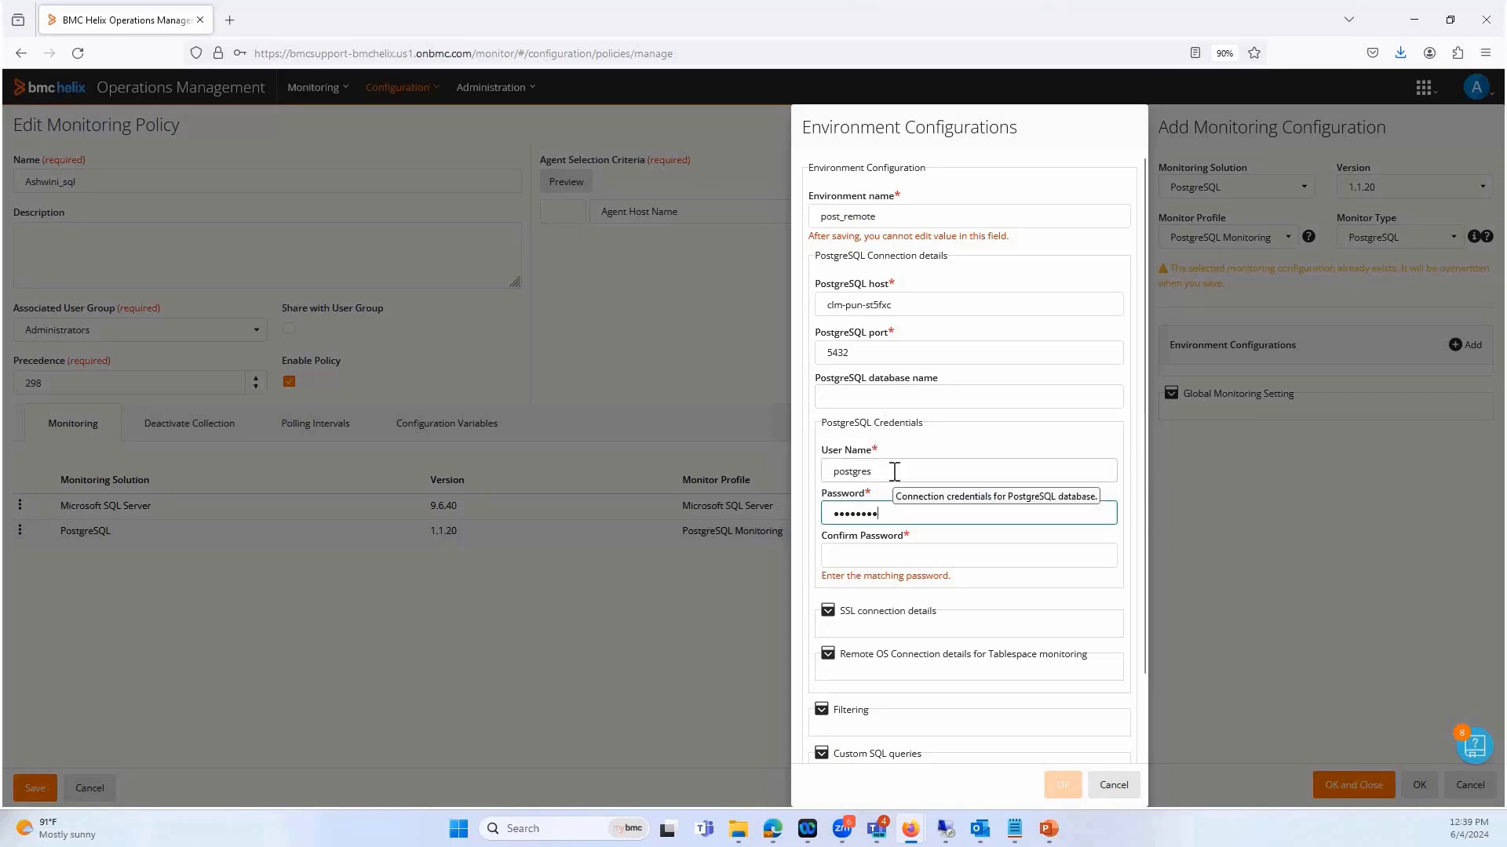
pyautogui.click(857, 554)
pyautogui.write('*********')
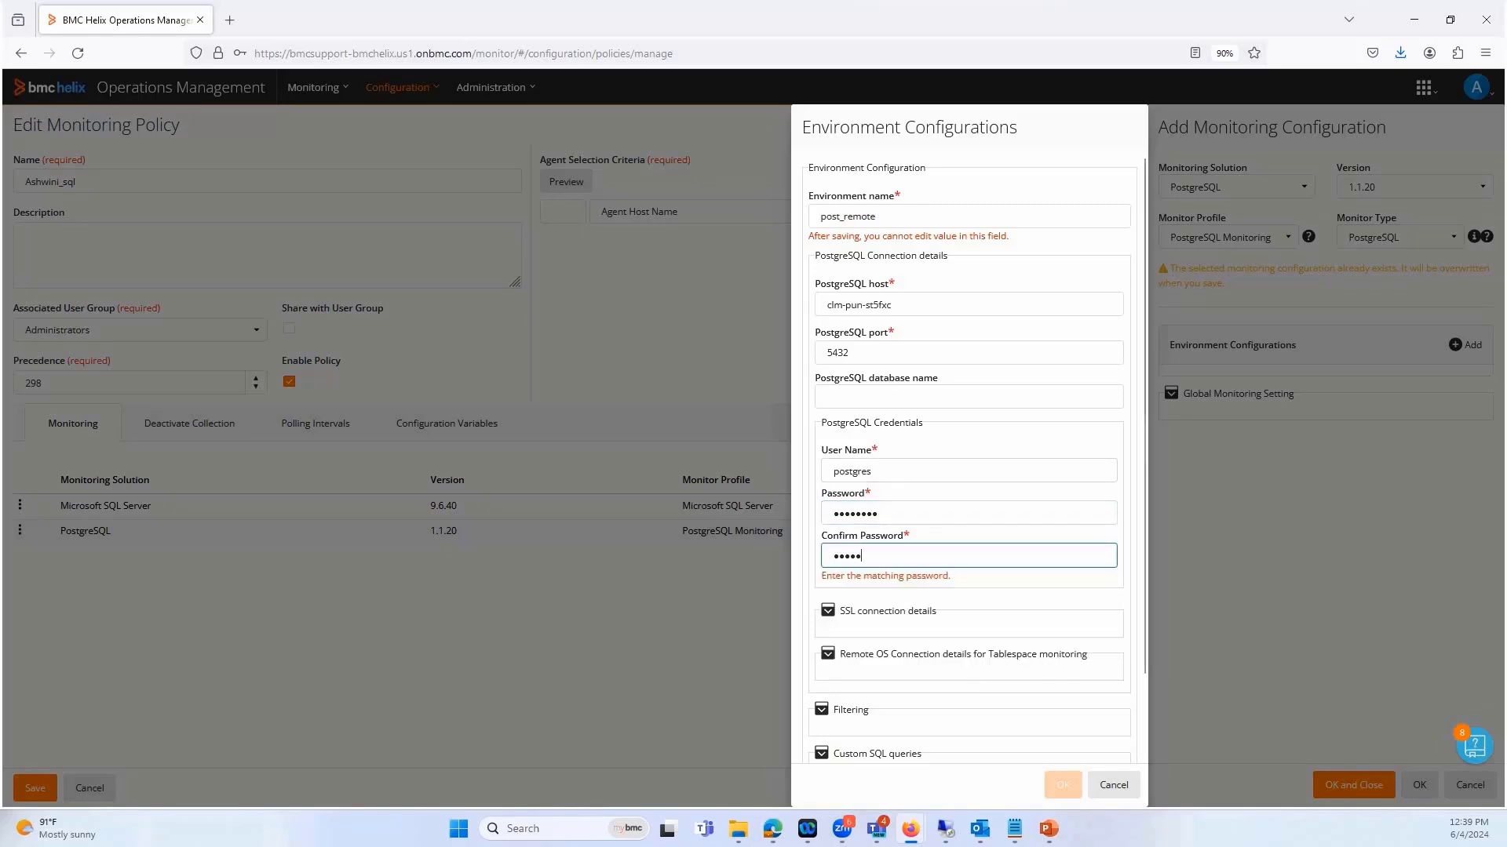
# Expand the remote OS connection details for tablespace monitoring and set the Remote OS type to Windows
pyautogui.scroll(-2, 834, 565)
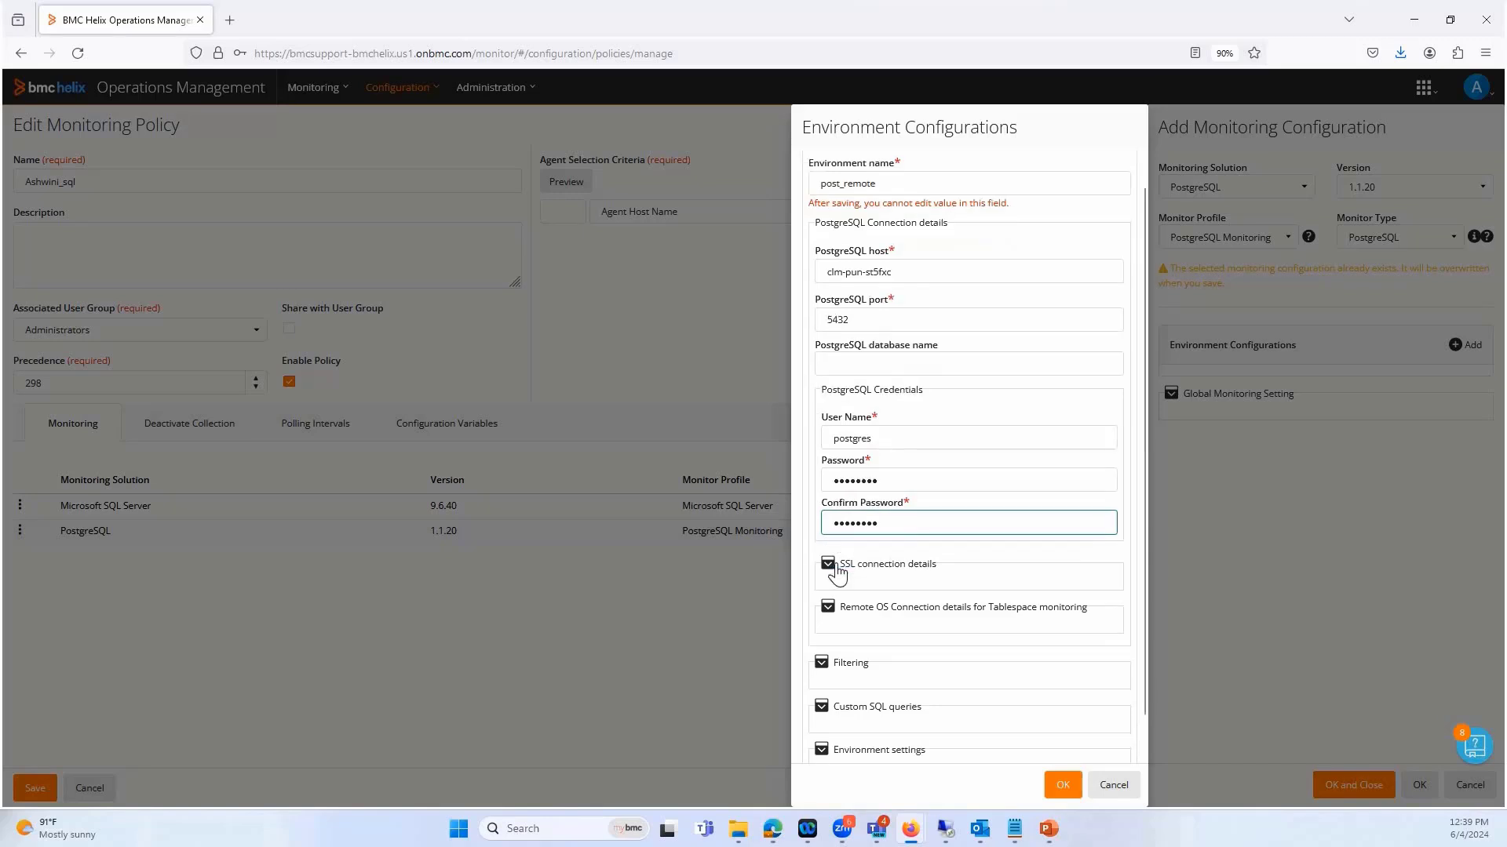
pyautogui.click(911, 564)
pyautogui.scroll(-2, 912, 562)
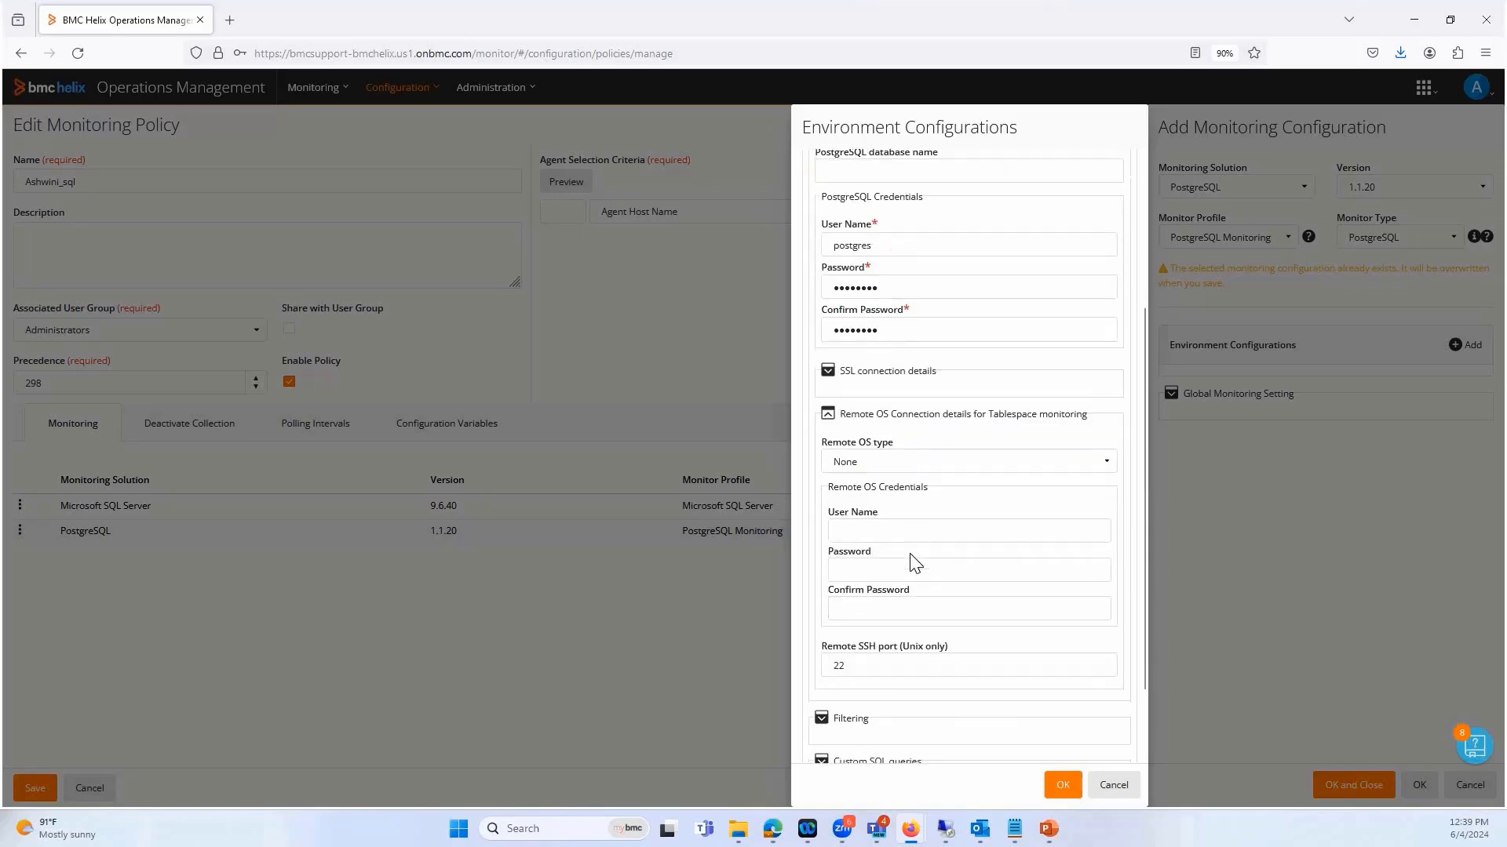
pyautogui.click(864, 465)
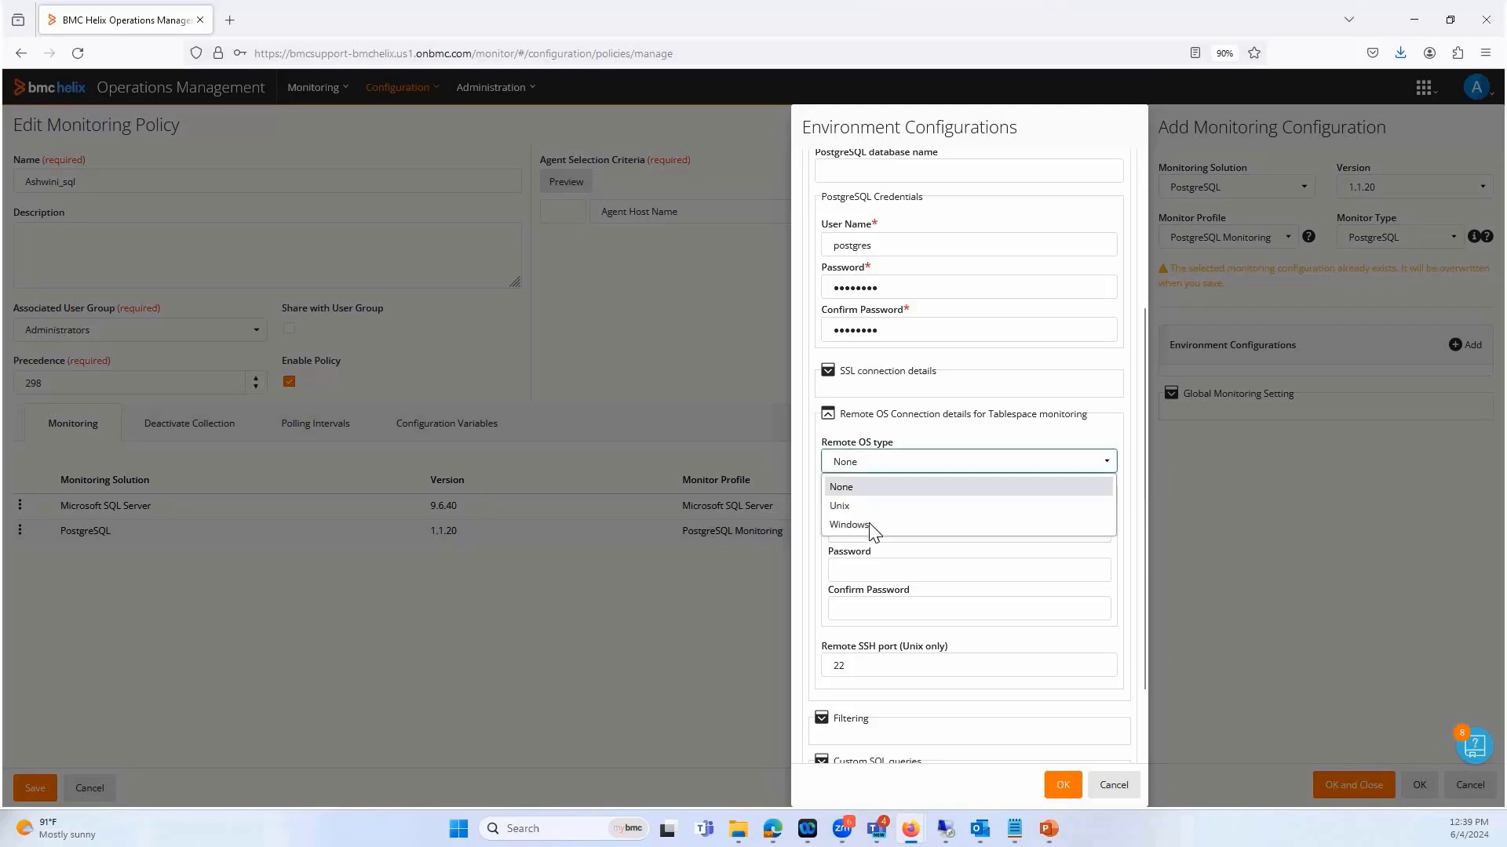
pyautogui.click(872, 526)
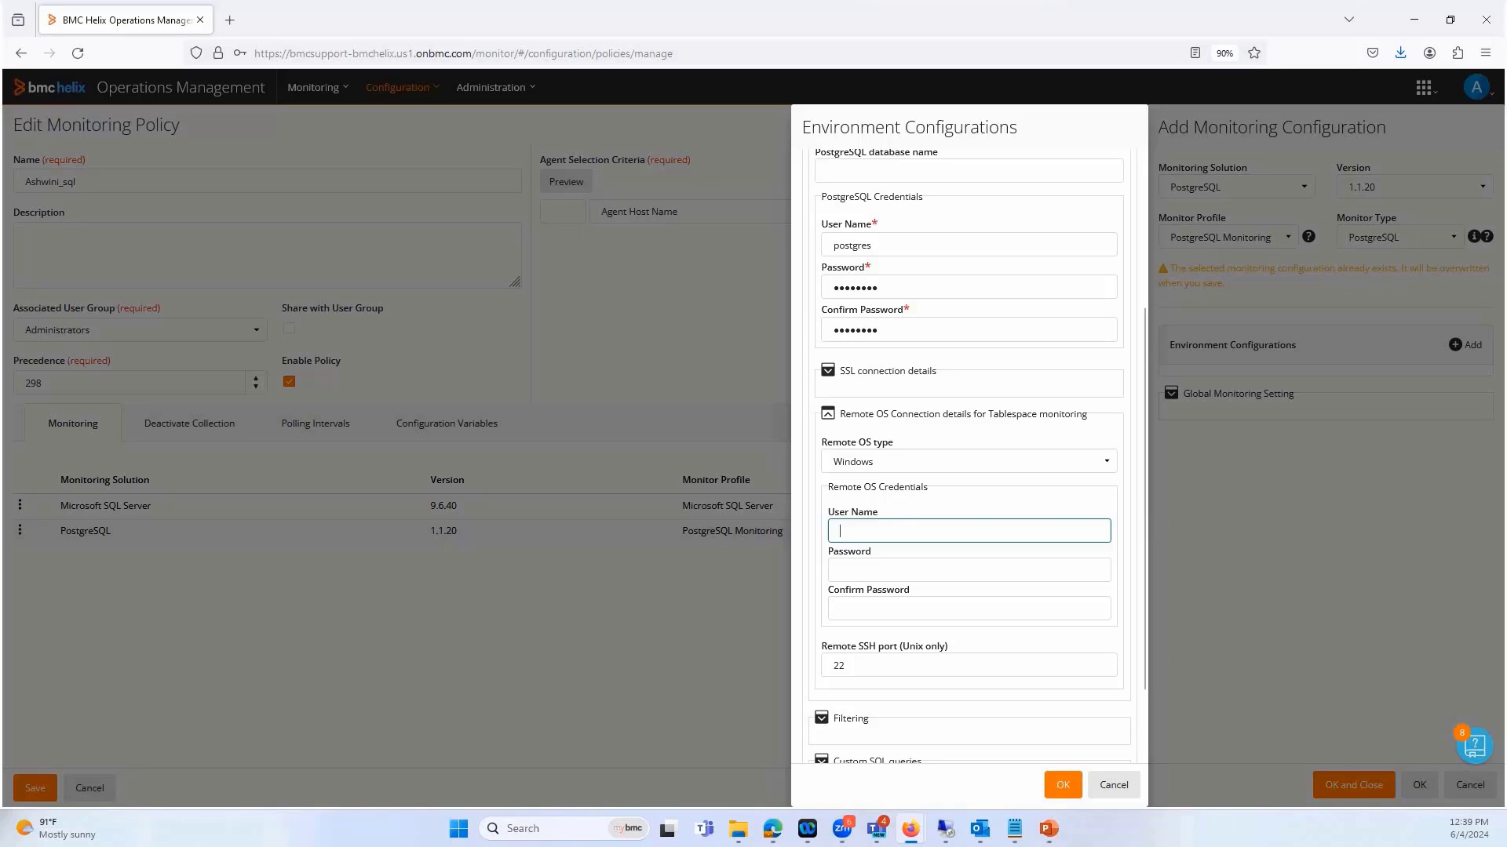
# Fill in the remote OS credentials with user name administrator and enter and confirm the remote OS password
pyautogui.hotkey('alt', 'Tab')
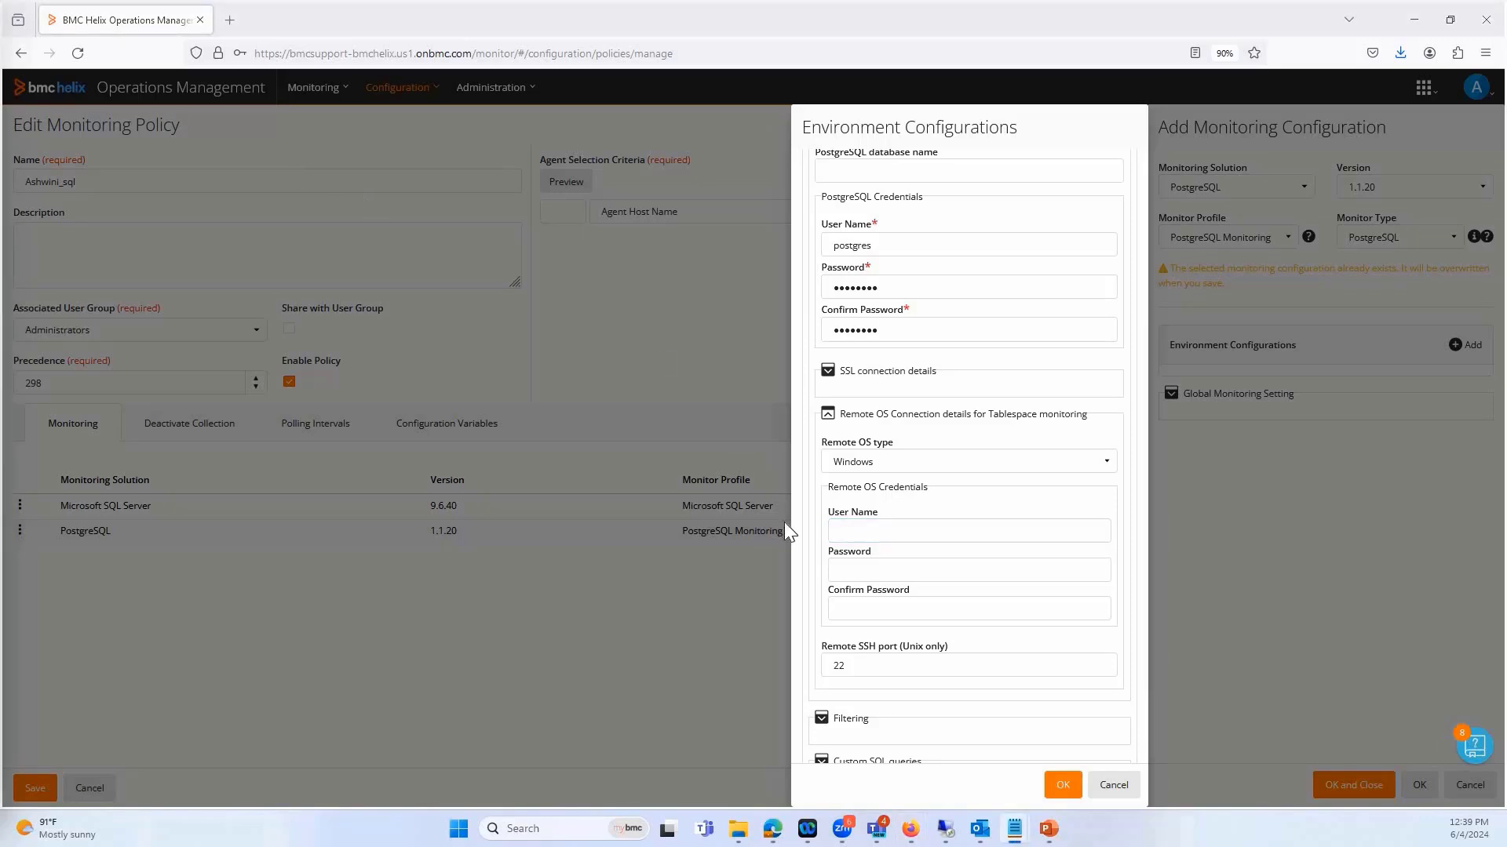
pyautogui.click(871, 528)
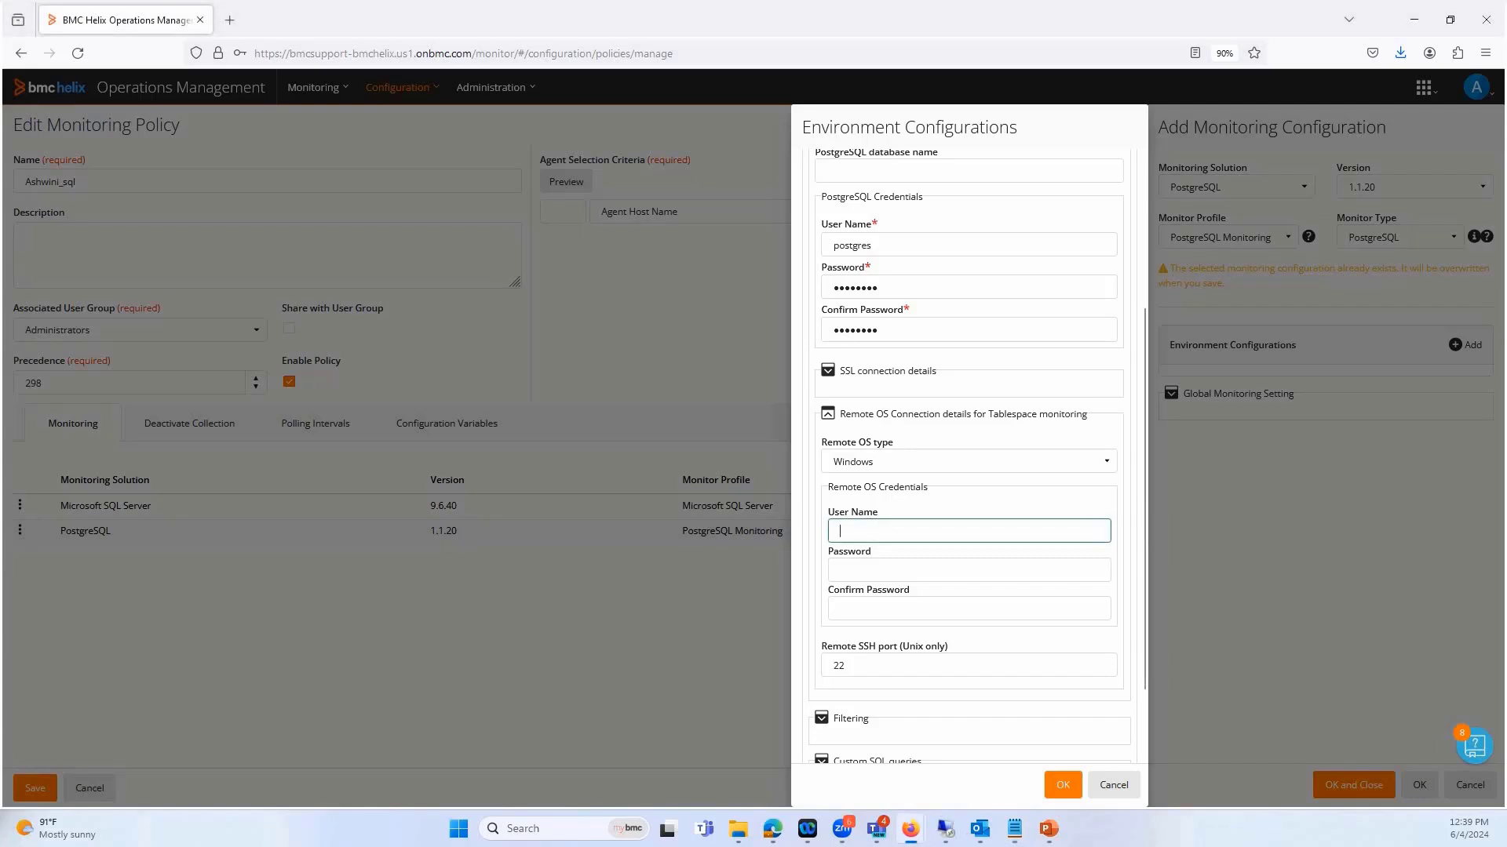
pyautogui.write('administrator')
pyautogui.hotkey('alt', 'Tab')
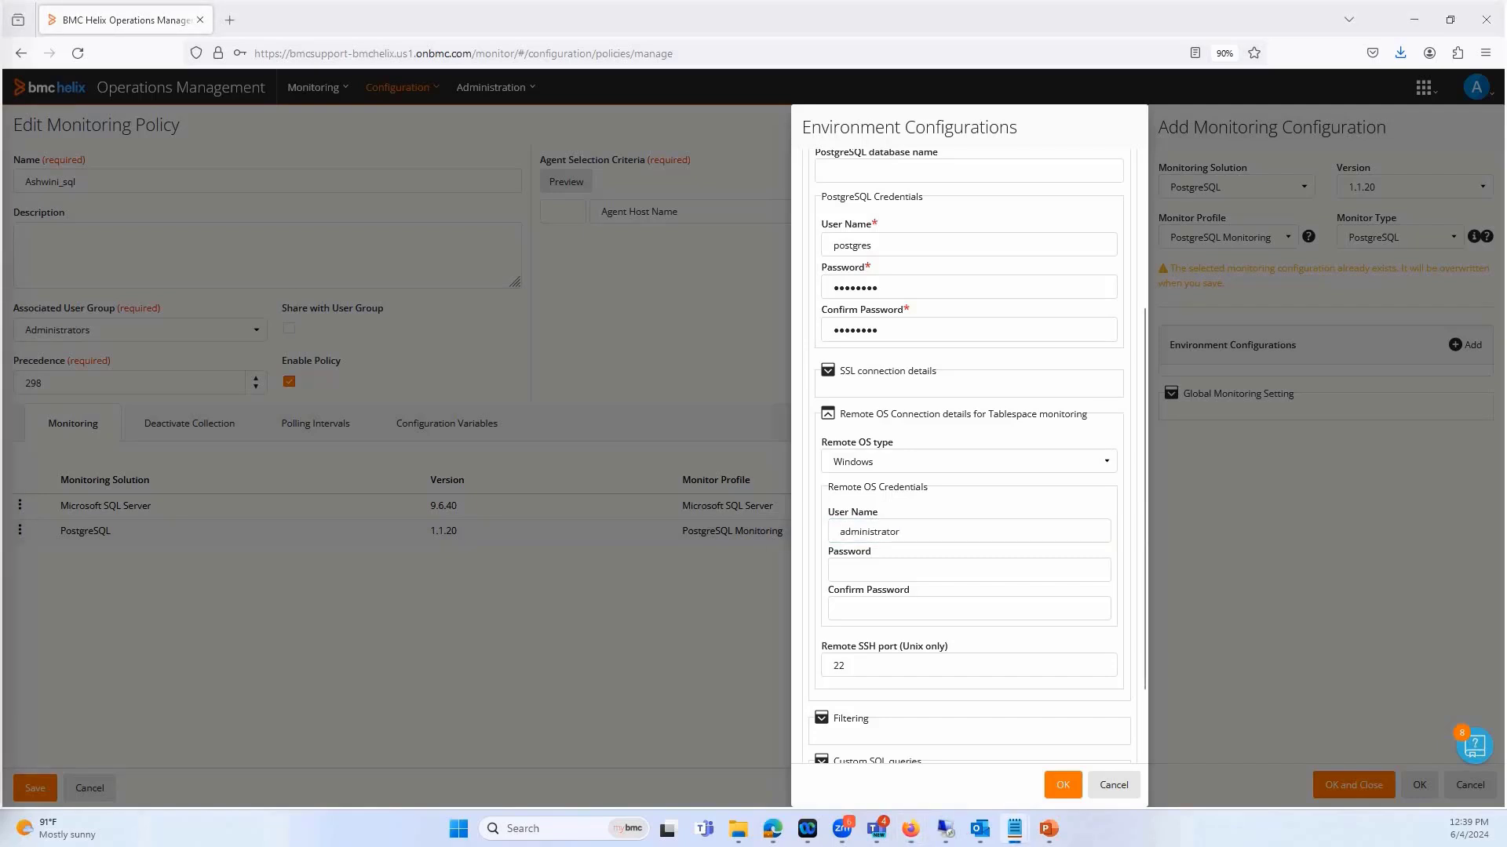
pyautogui.click(883, 571)
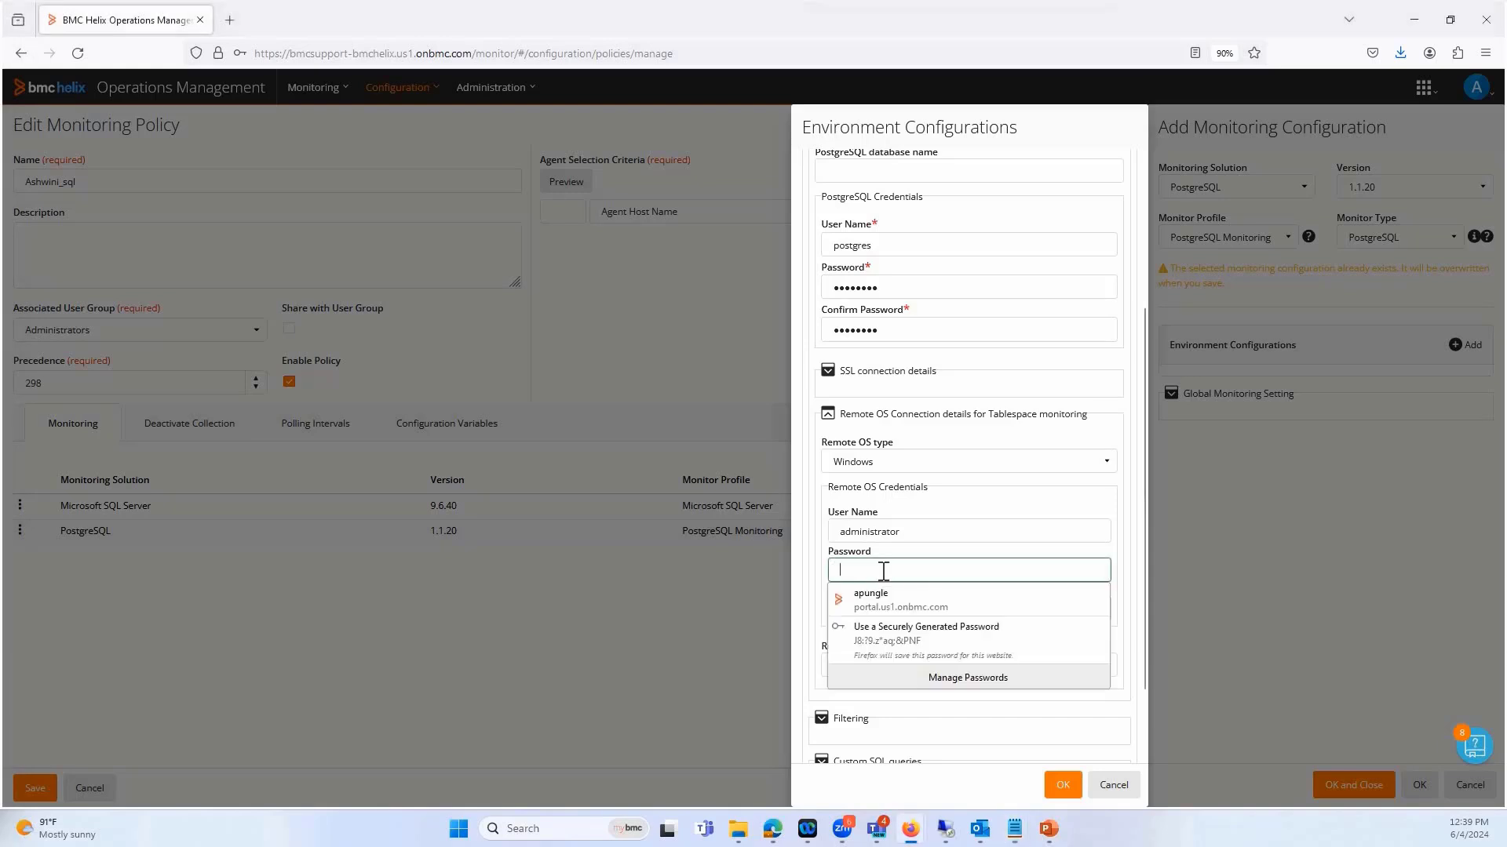
pyautogui.hotkey('ctrl', 'v')
pyautogui.click(882, 613)
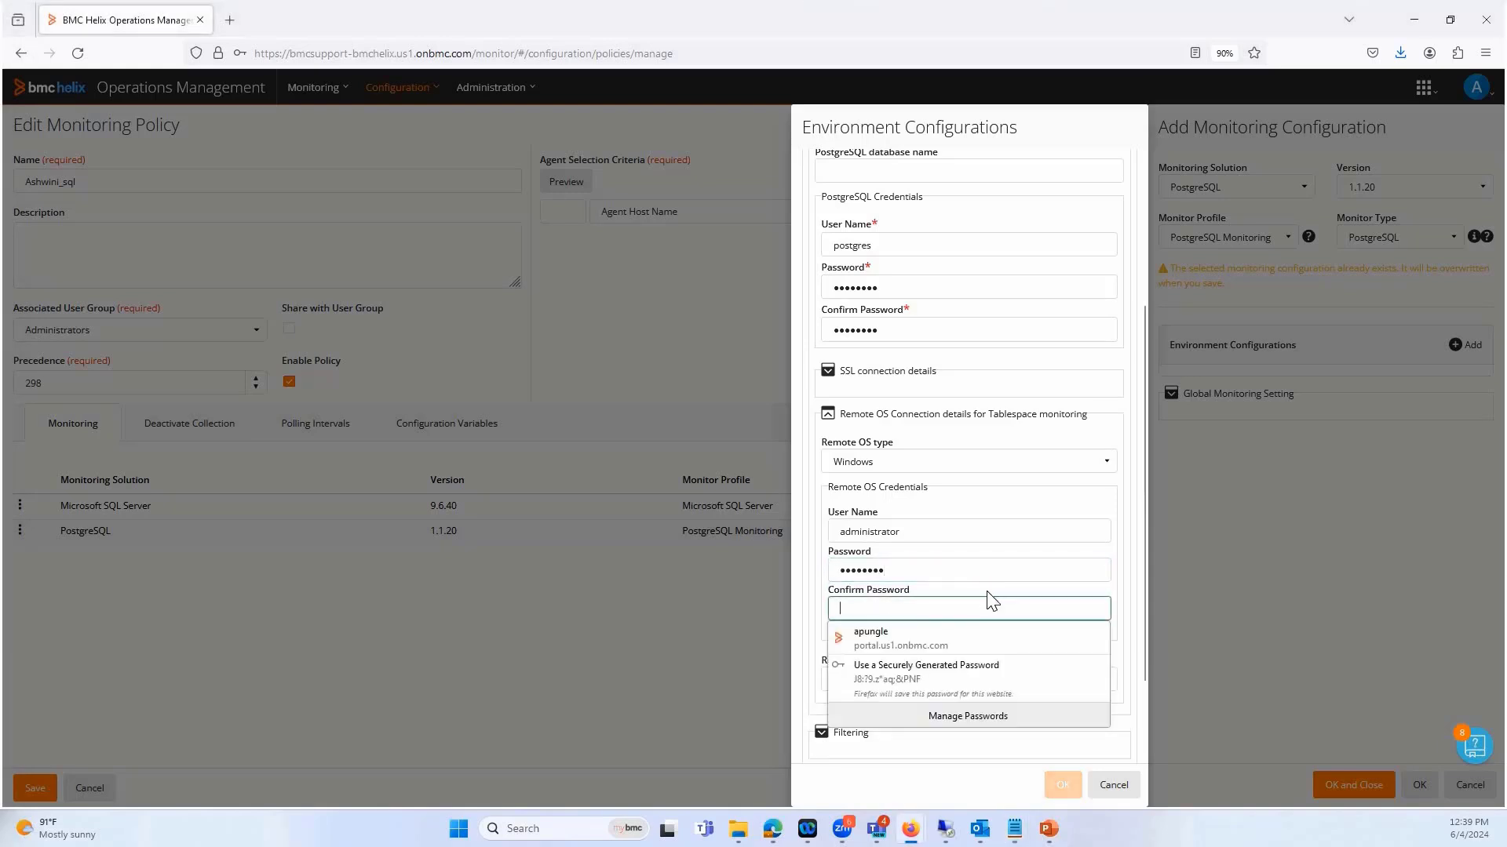
pyautogui.hotkey('ctrl', 'v')
# Accept the post_remote environment and its PostgreSQL monitoring configuration, and save the monitoring policy
pyautogui.scroll(-2, 1020, 745)
pyautogui.click(1064, 788)
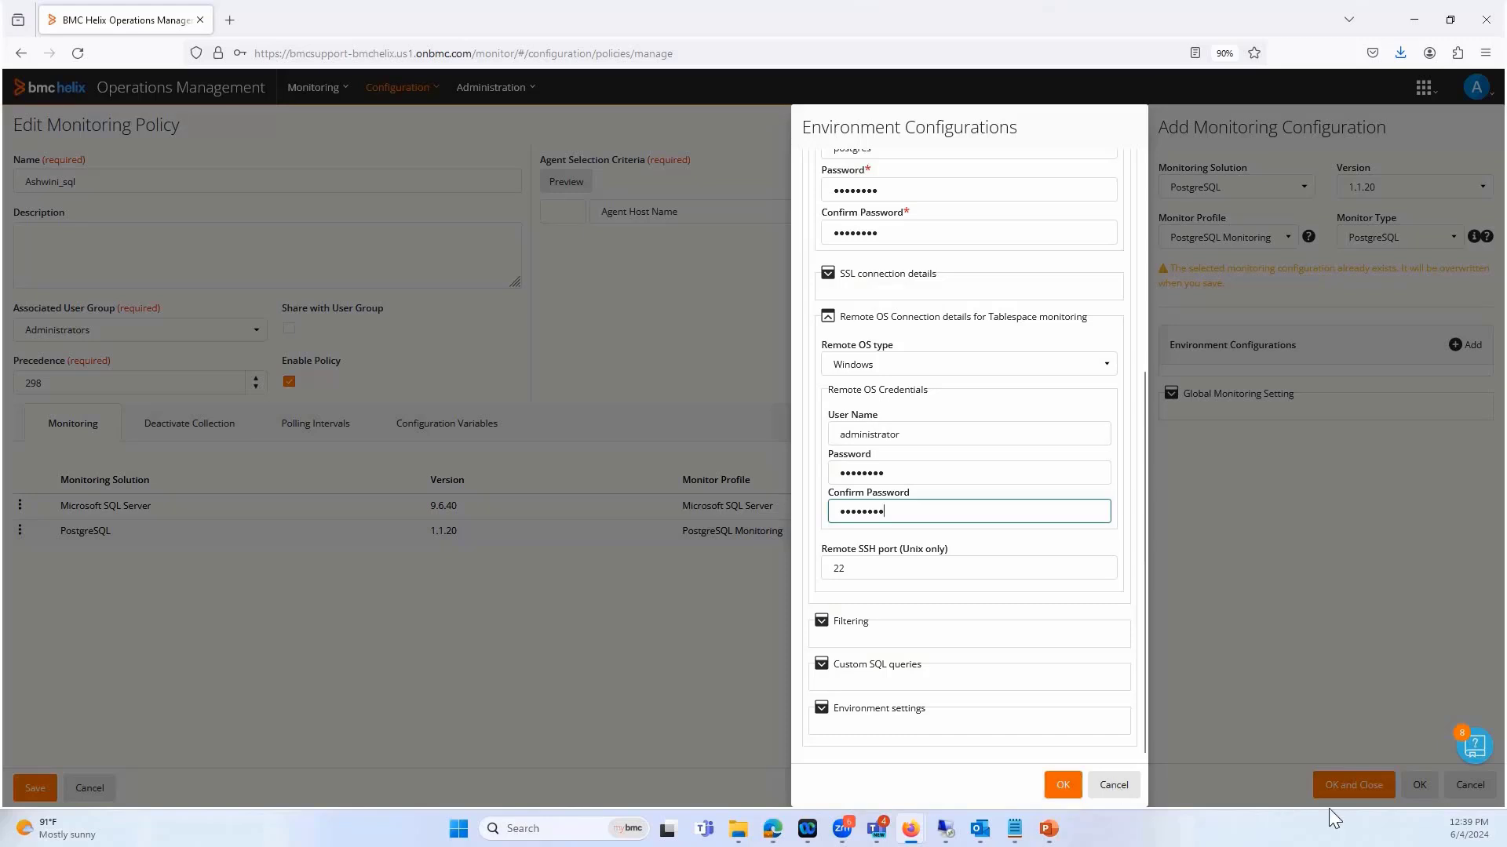
pyautogui.click(1345, 786)
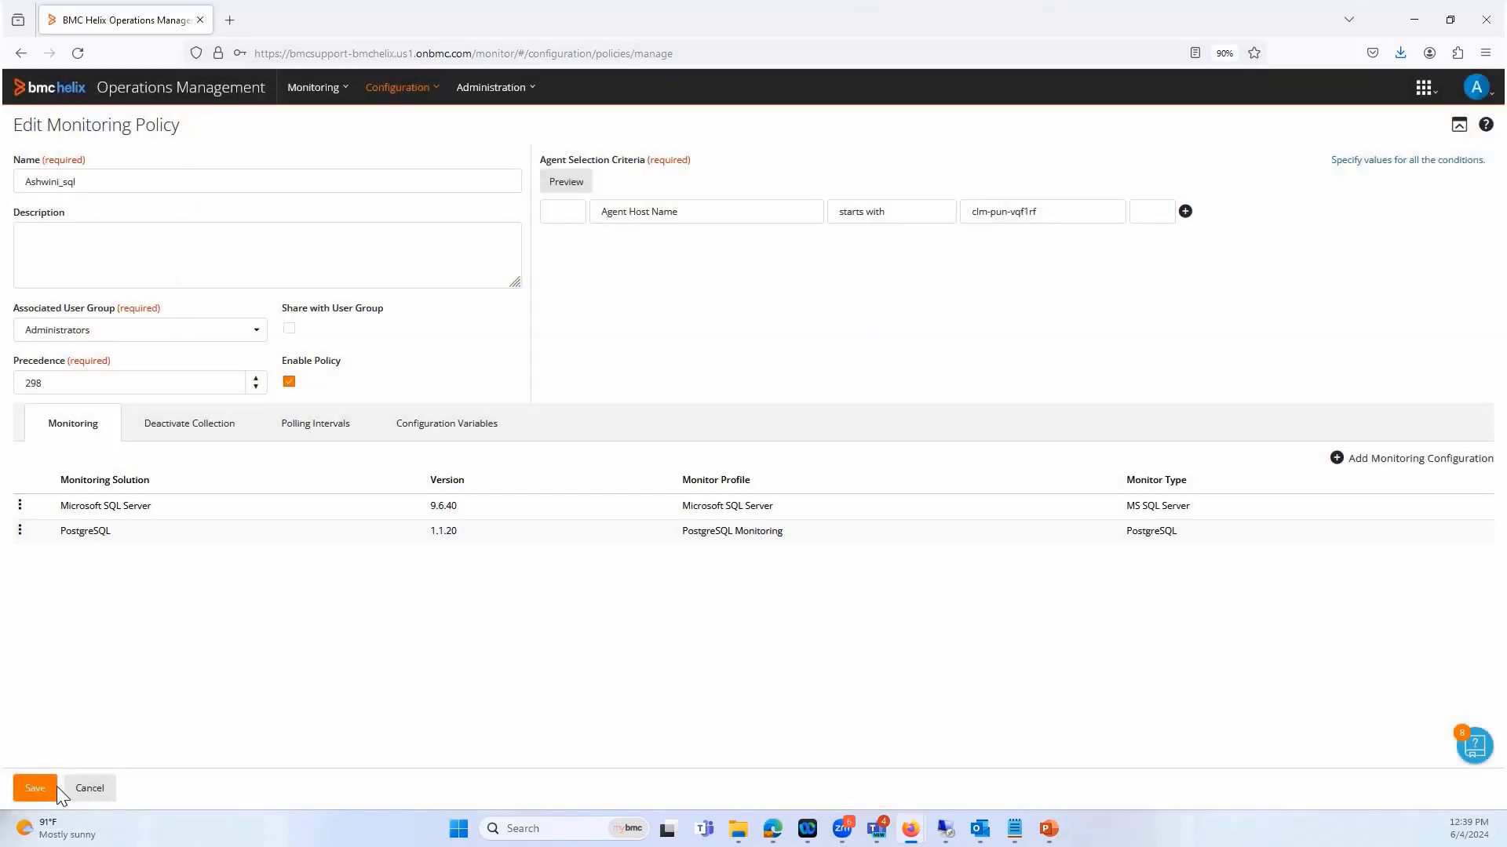
pyautogui.click(32, 796)
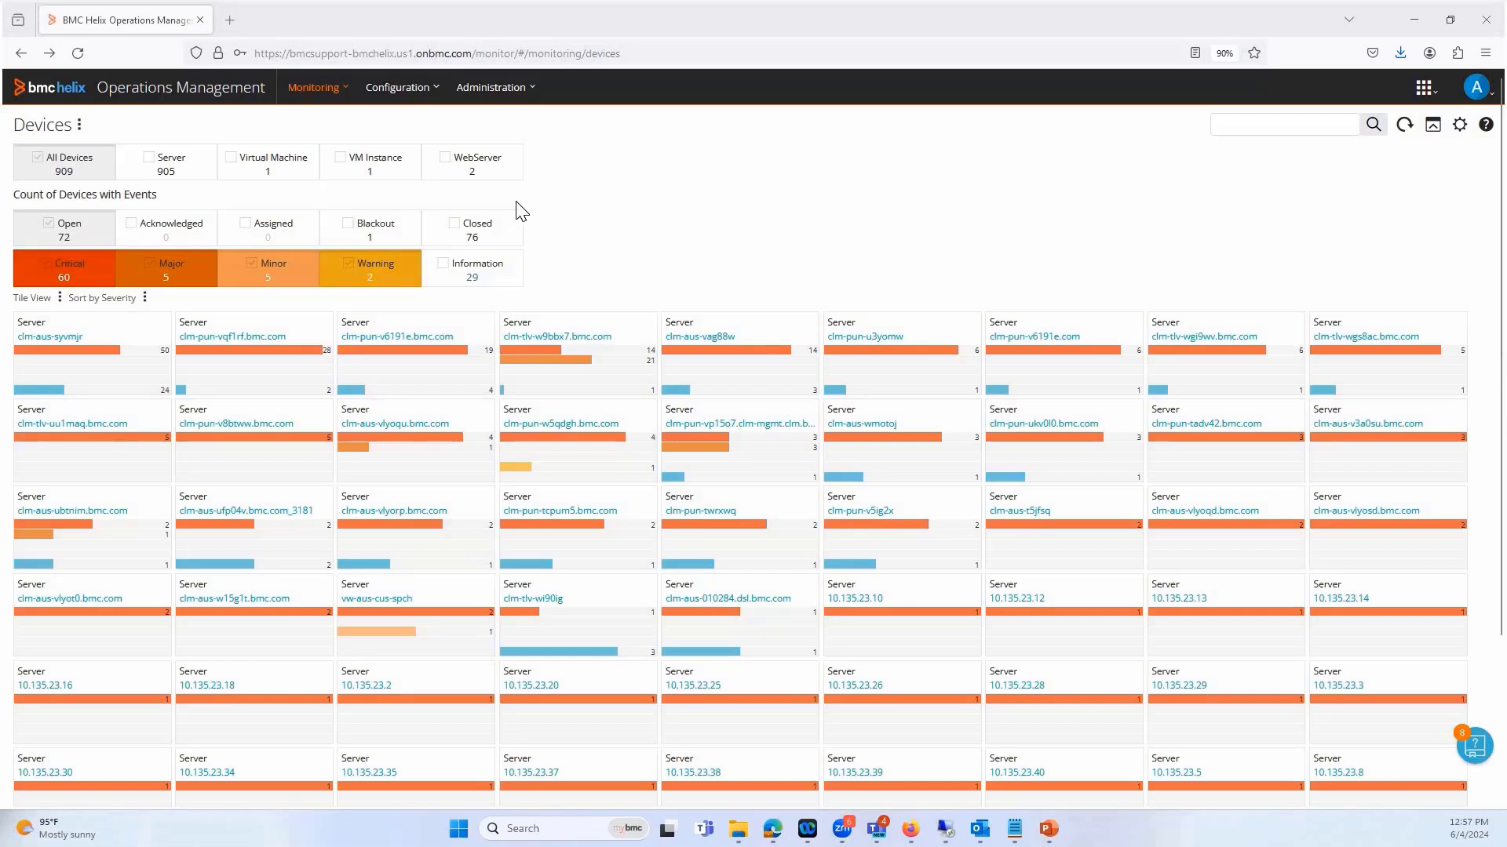
# Search the monitored devices for clm-pun-st5fxc and open the monitors in its device details
pyautogui.click(322, 96)
pyautogui.click(318, 120)
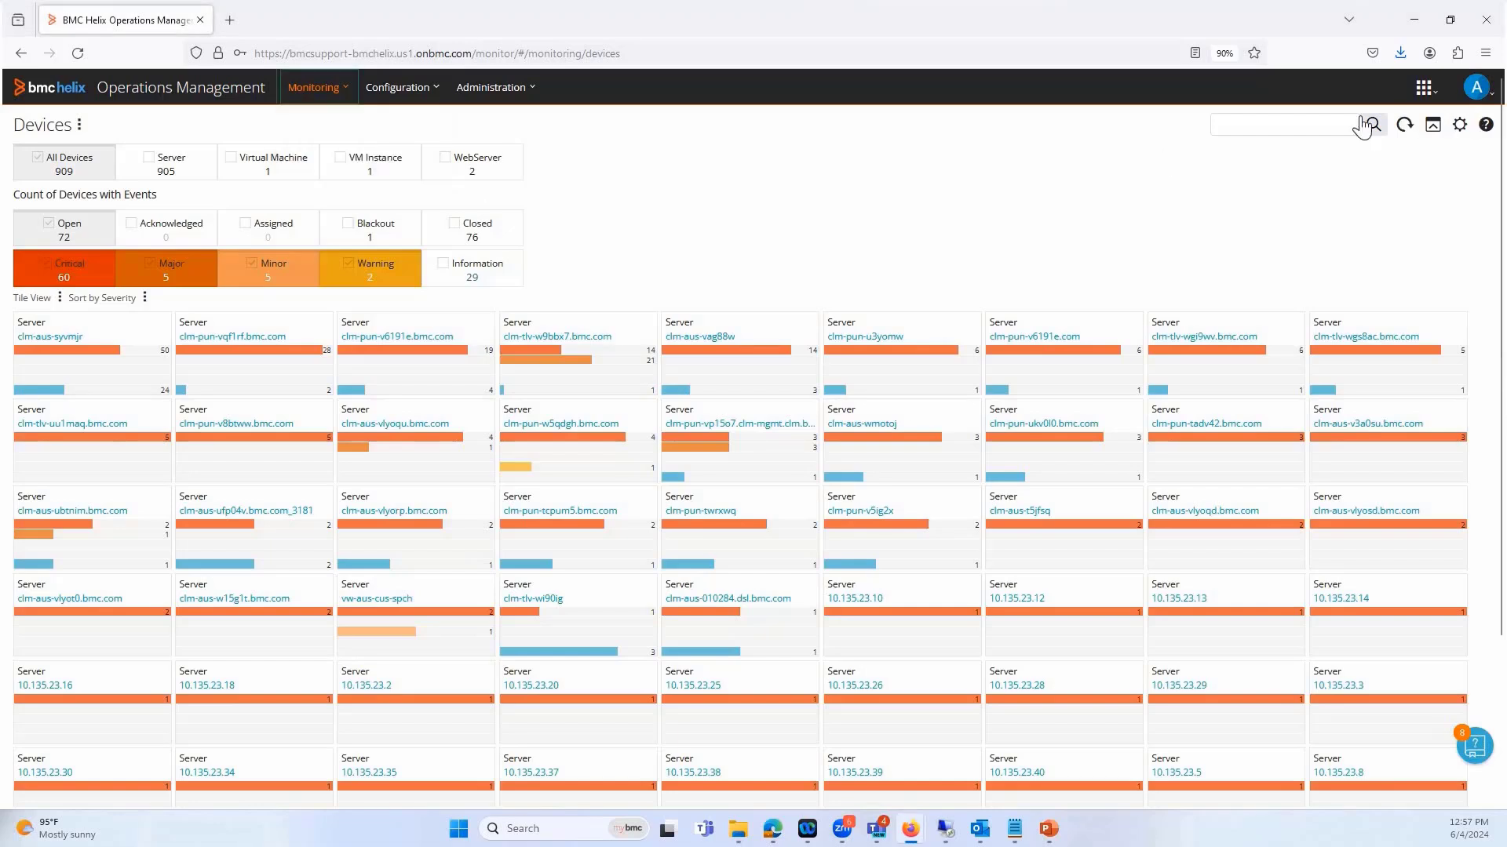
pyautogui.click(1314, 124)
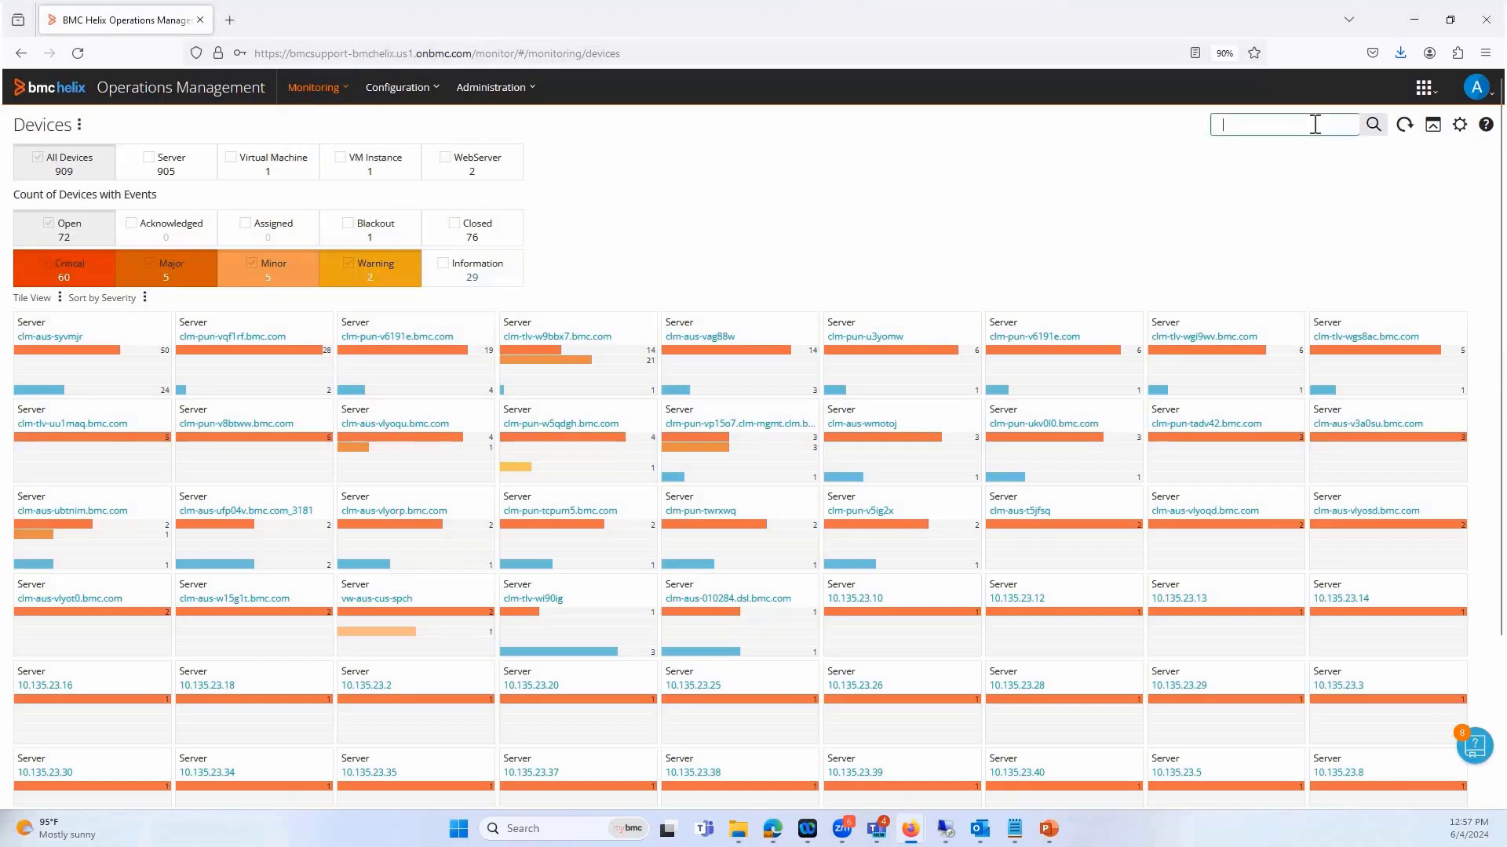
pyautogui.write('clm-pun-st5fxc')
pyautogui.click(1373, 126)
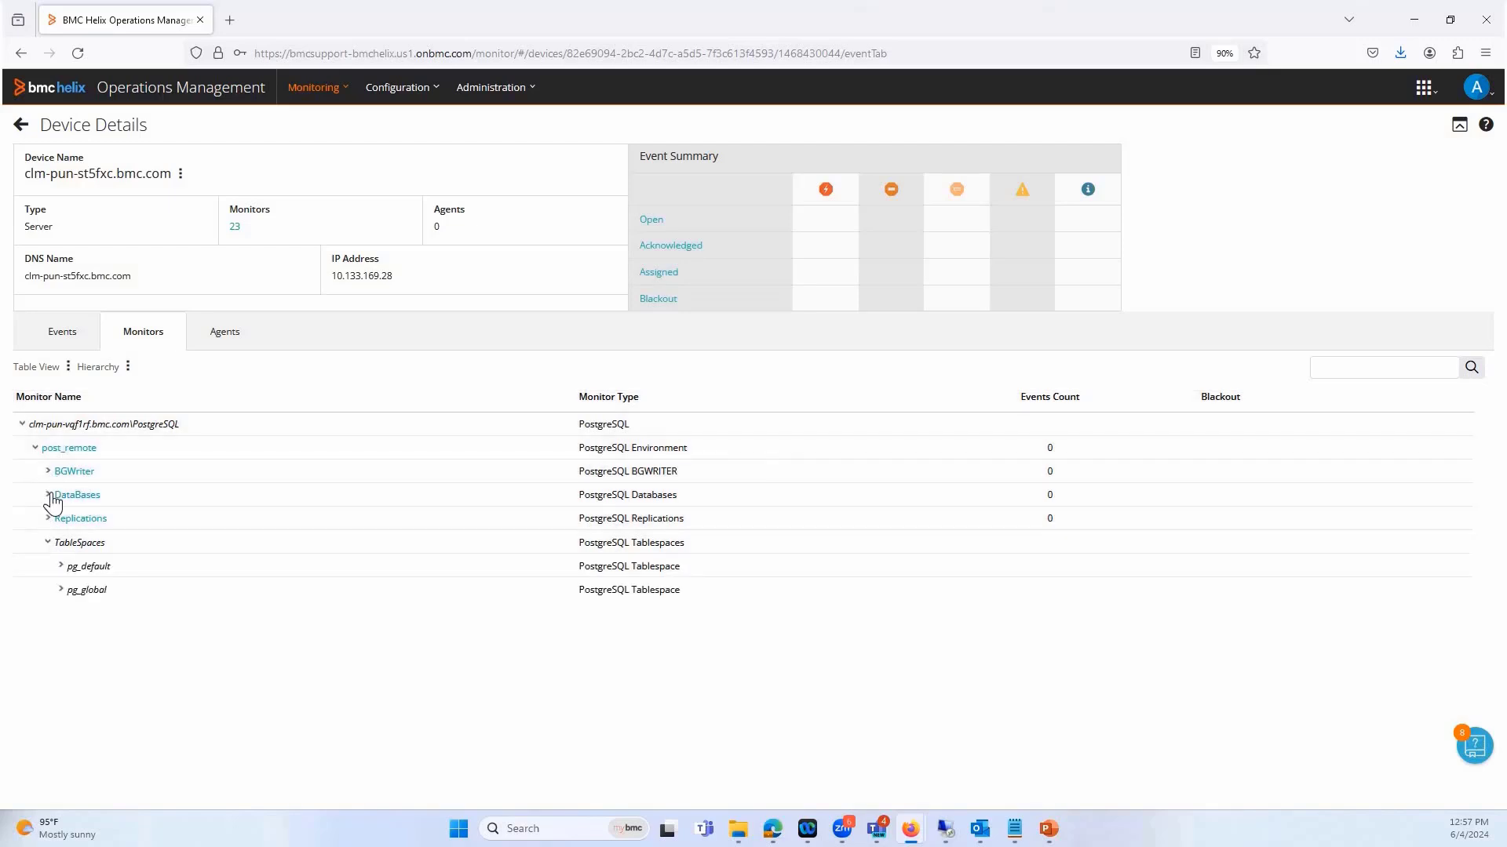
# Expand the DataBases, postgres and pg_default monitors under post_remote to examine their child monitors
pyautogui.click(49, 495)
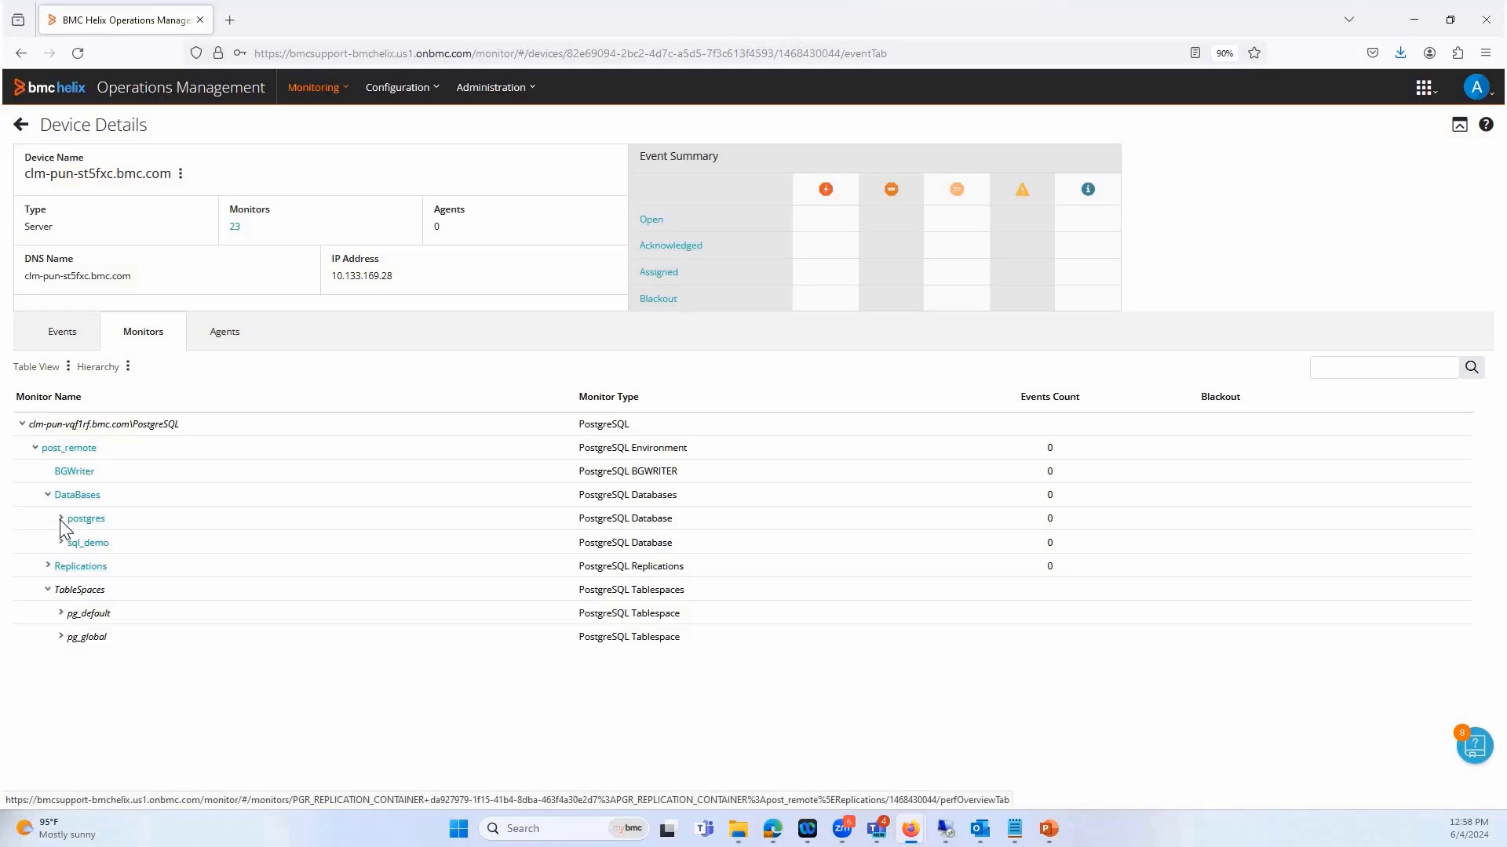
pyautogui.click(61, 519)
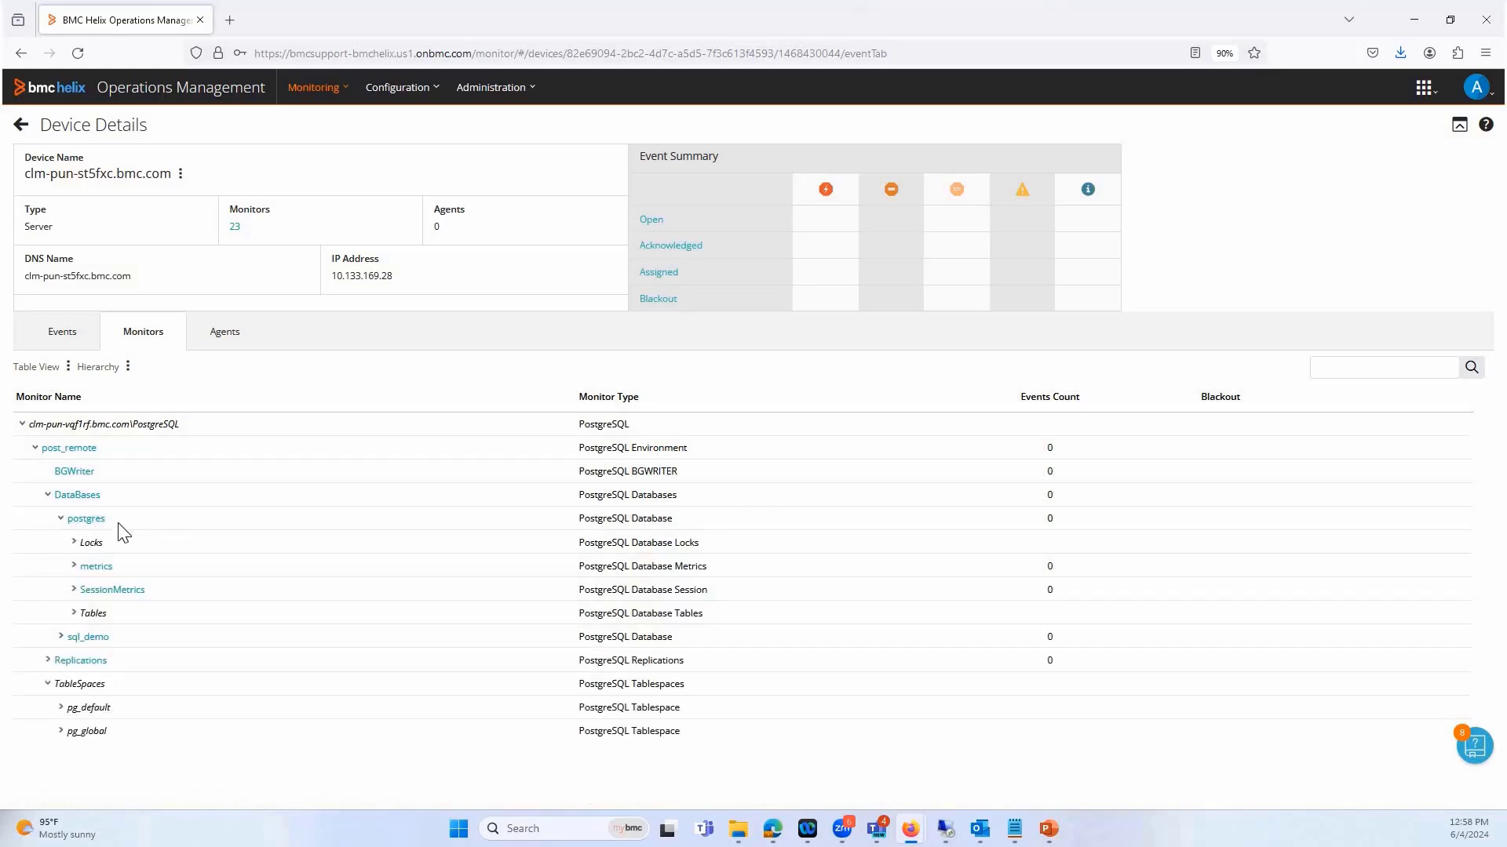
pyautogui.click(61, 708)
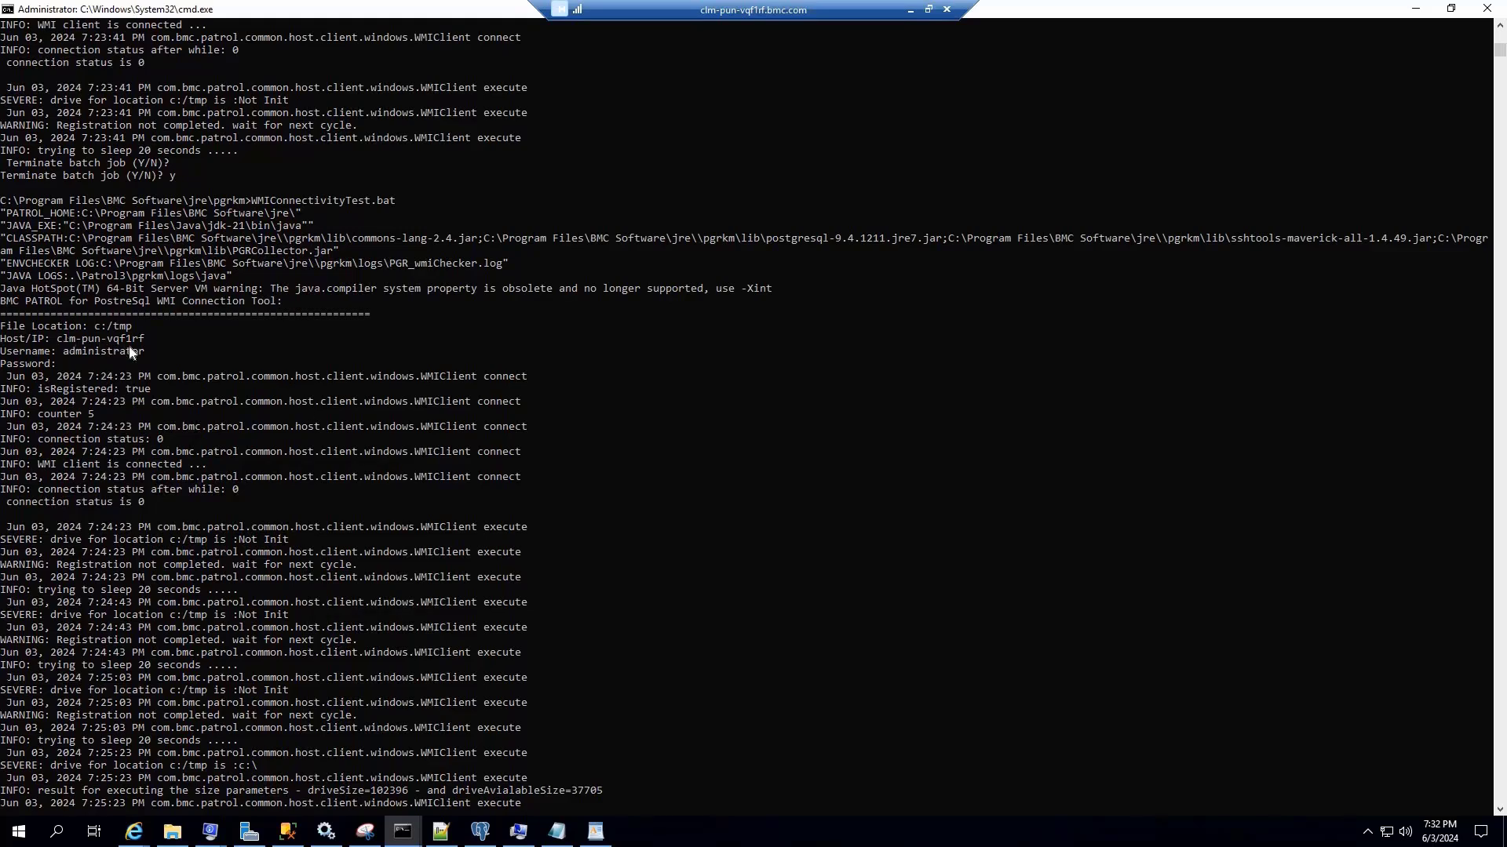
# Examine the Host/IP and user name supplied to WMIConnectivityTest.bat and its output in the remote command window
pyautogui.click(65, 339)
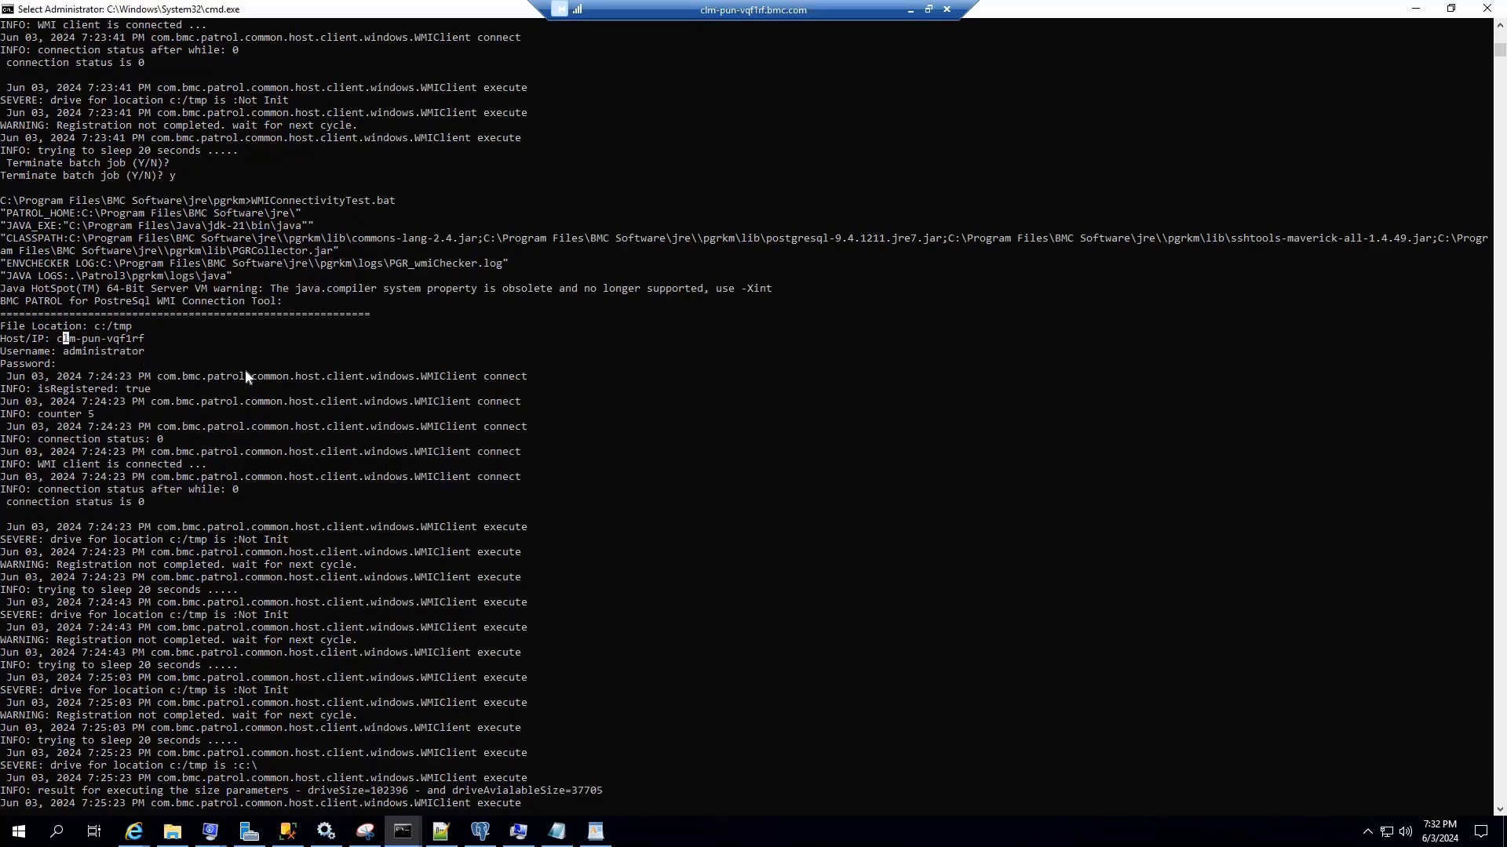
pyautogui.click(672, 490)
pyautogui.press('Escape')
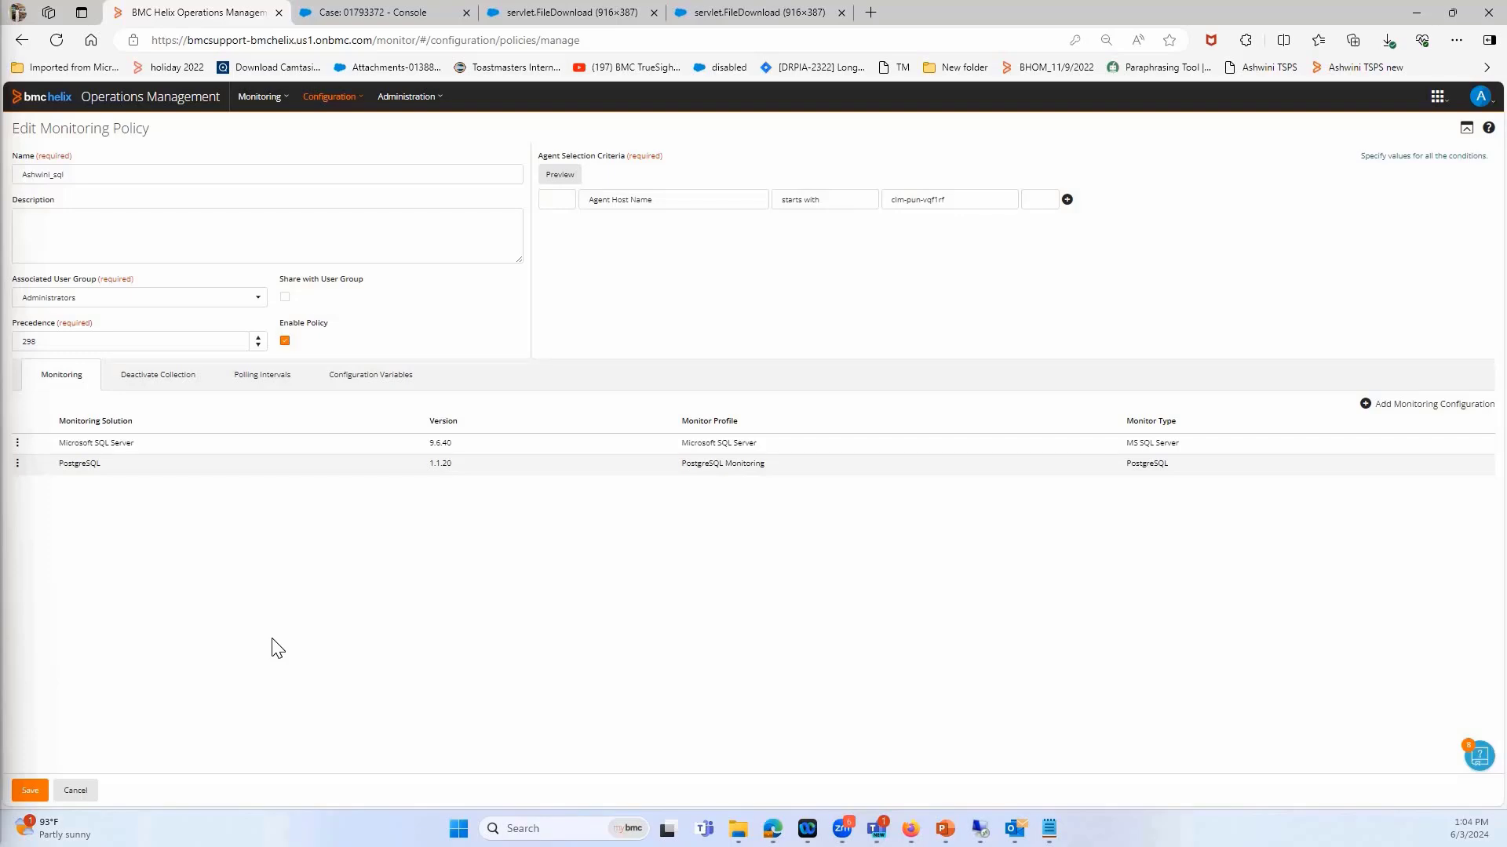
# Open the policy's PostgreSQL monitoring configuration for editing and expand its Global Monitoring Setting
pyautogui.click(17, 463)
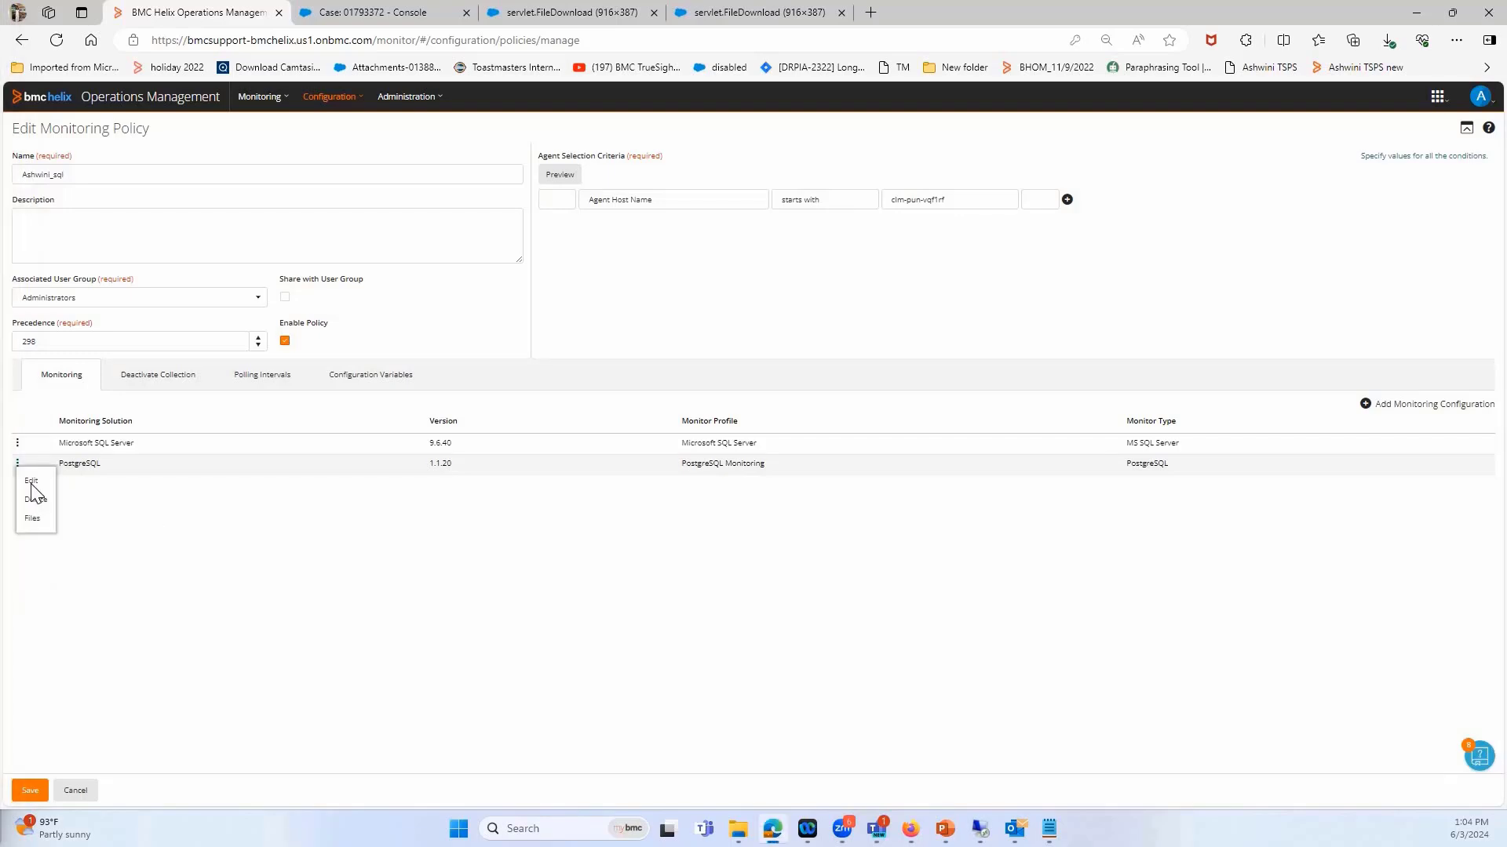
pyautogui.click(76, 494)
pyautogui.click(1229, 353)
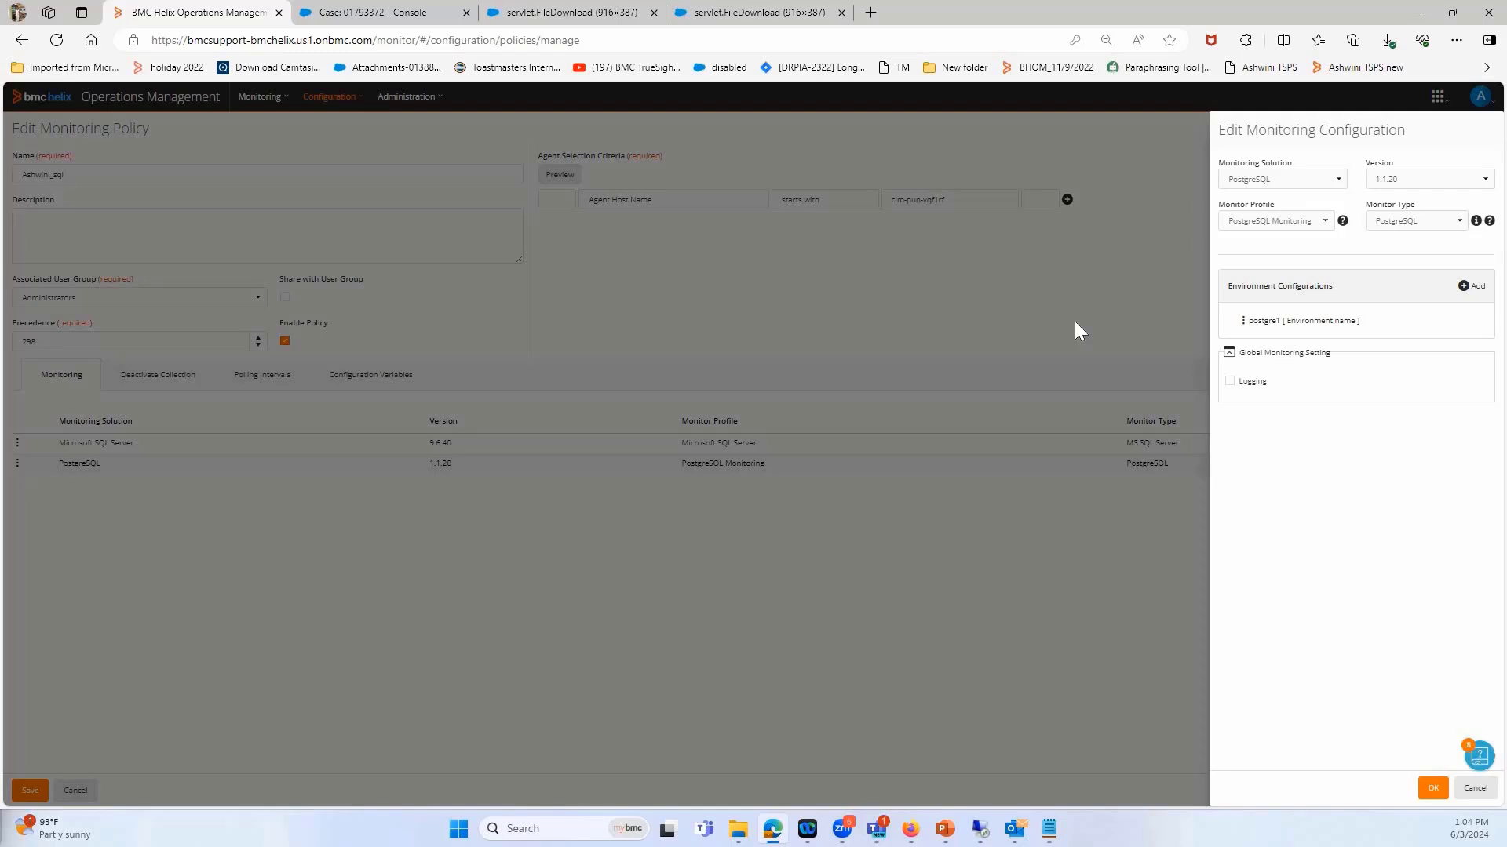
# Enable Logging in the Environment settings of the postgre1 environment and save the monitoring policy
pyautogui.click(1243, 328)
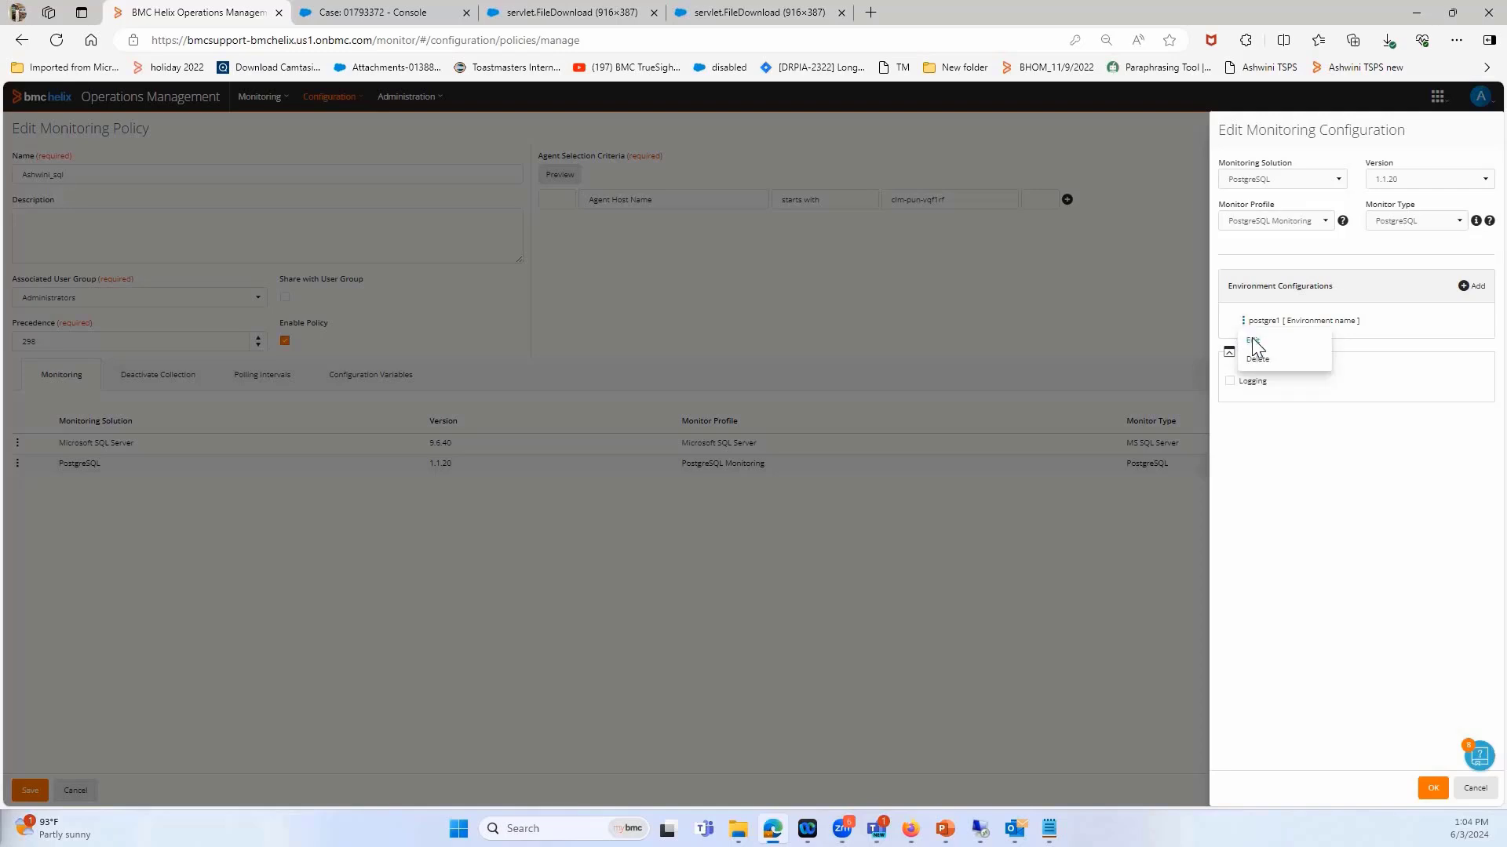
pyautogui.click(1253, 345)
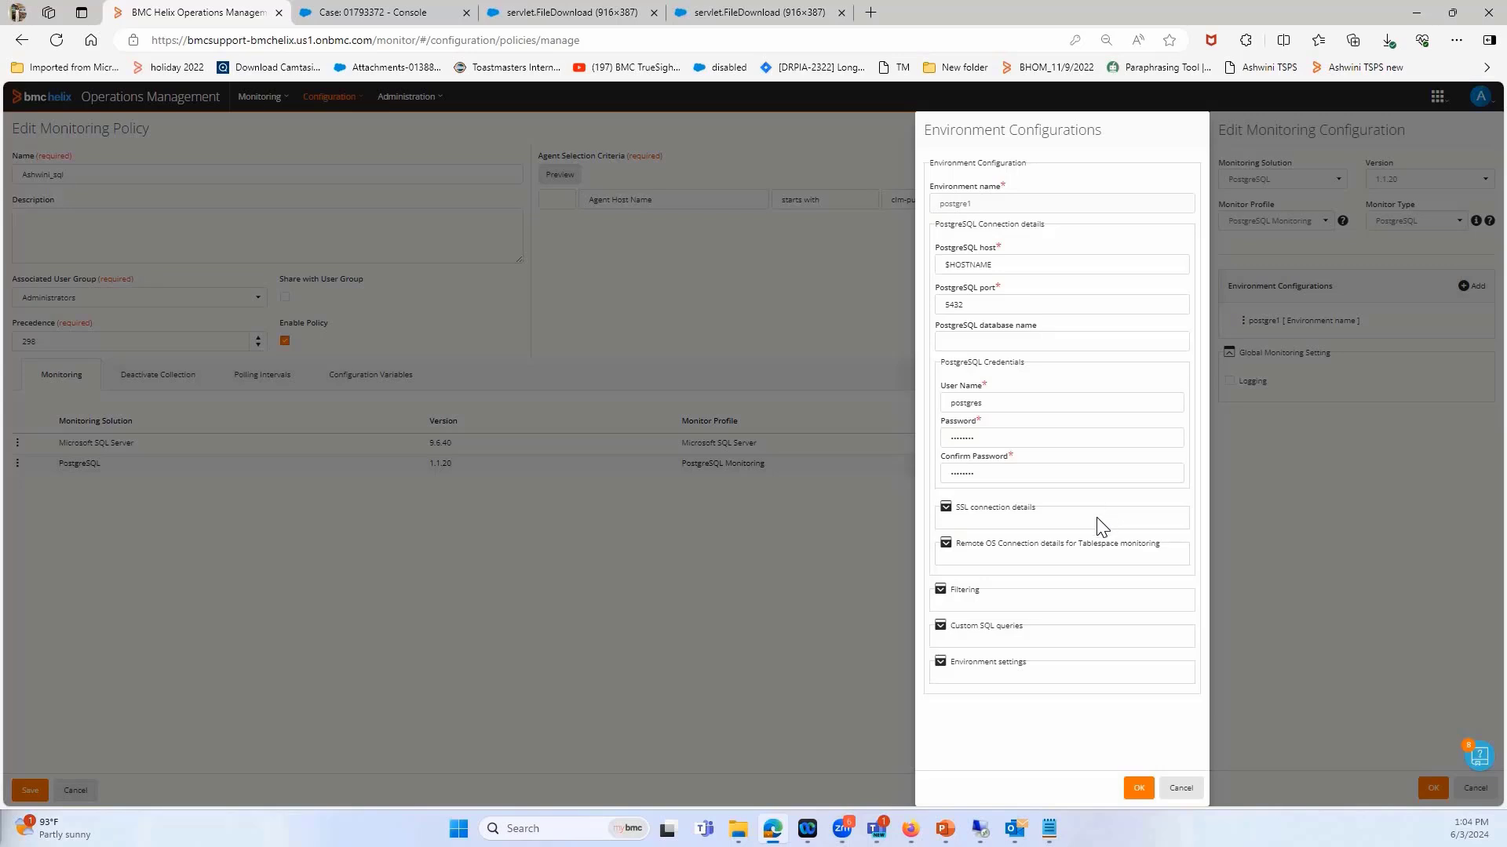
pyautogui.click(941, 665)
pyautogui.scroll(-2, 949, 608)
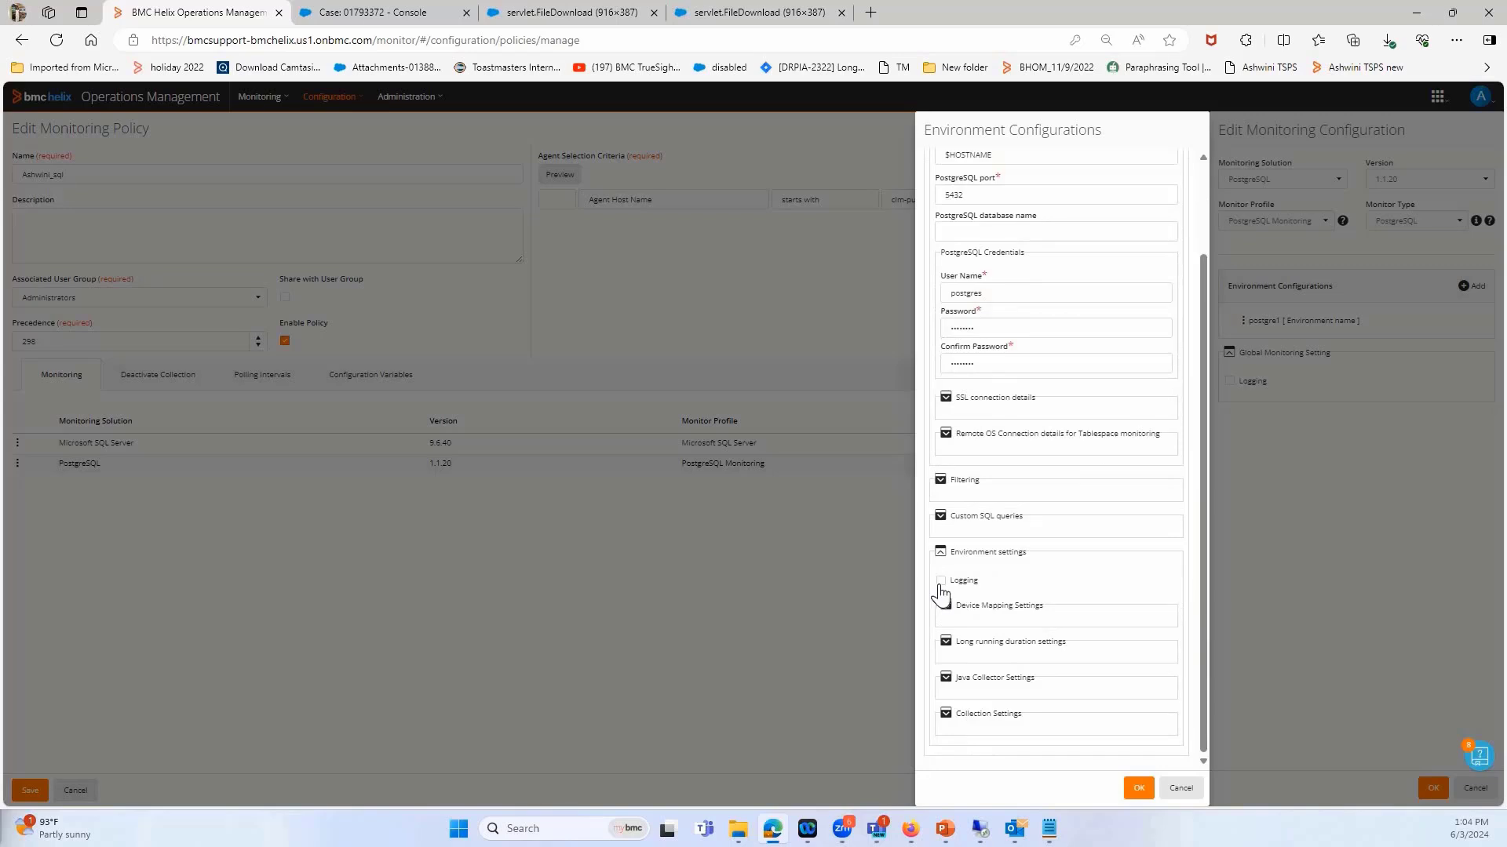
pyautogui.click(941, 585)
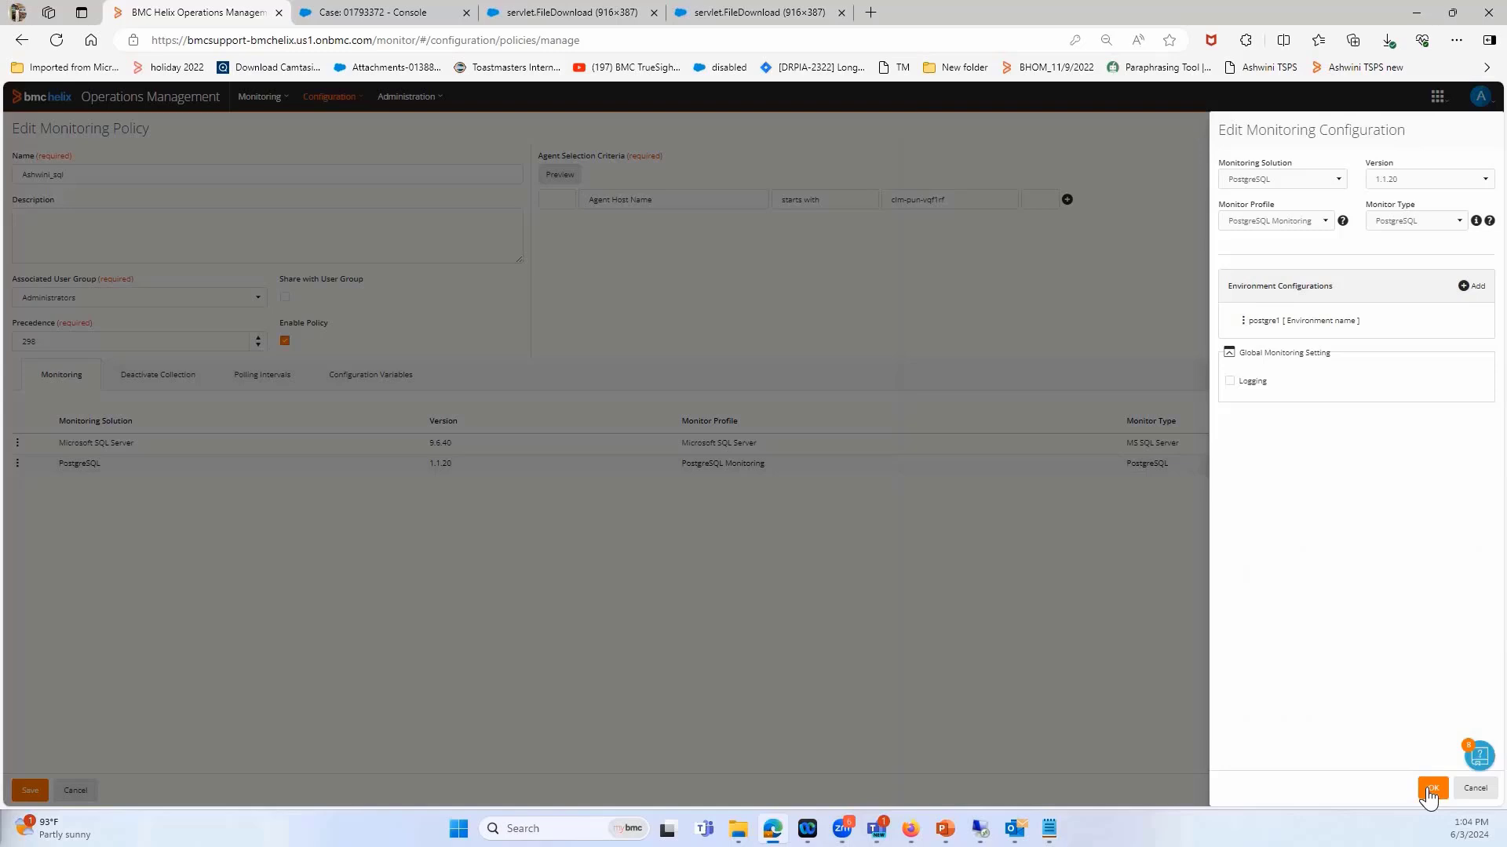
pyautogui.click(1428, 791)
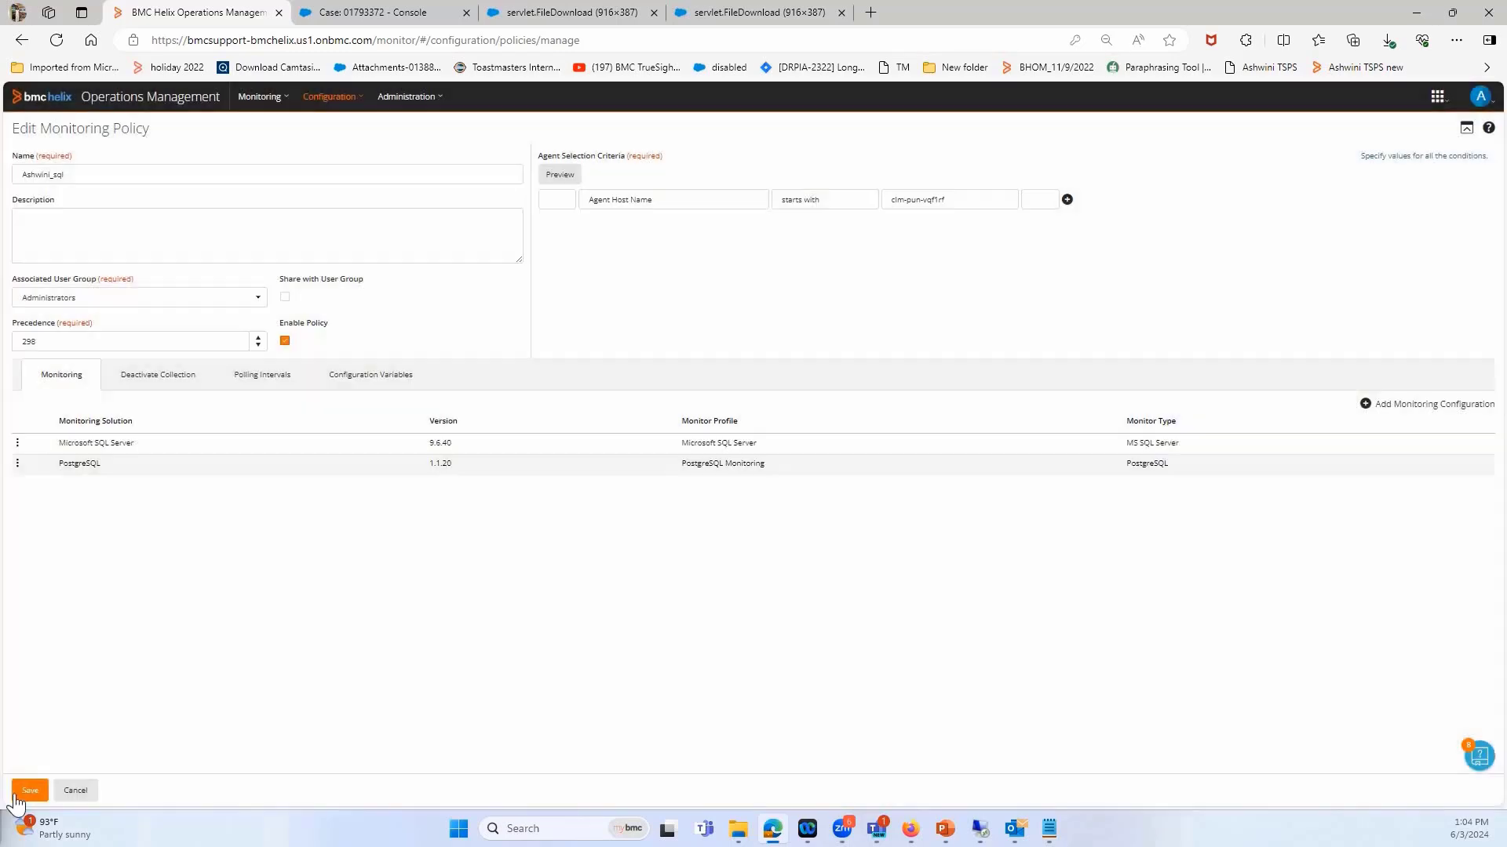
pyautogui.click(16, 796)
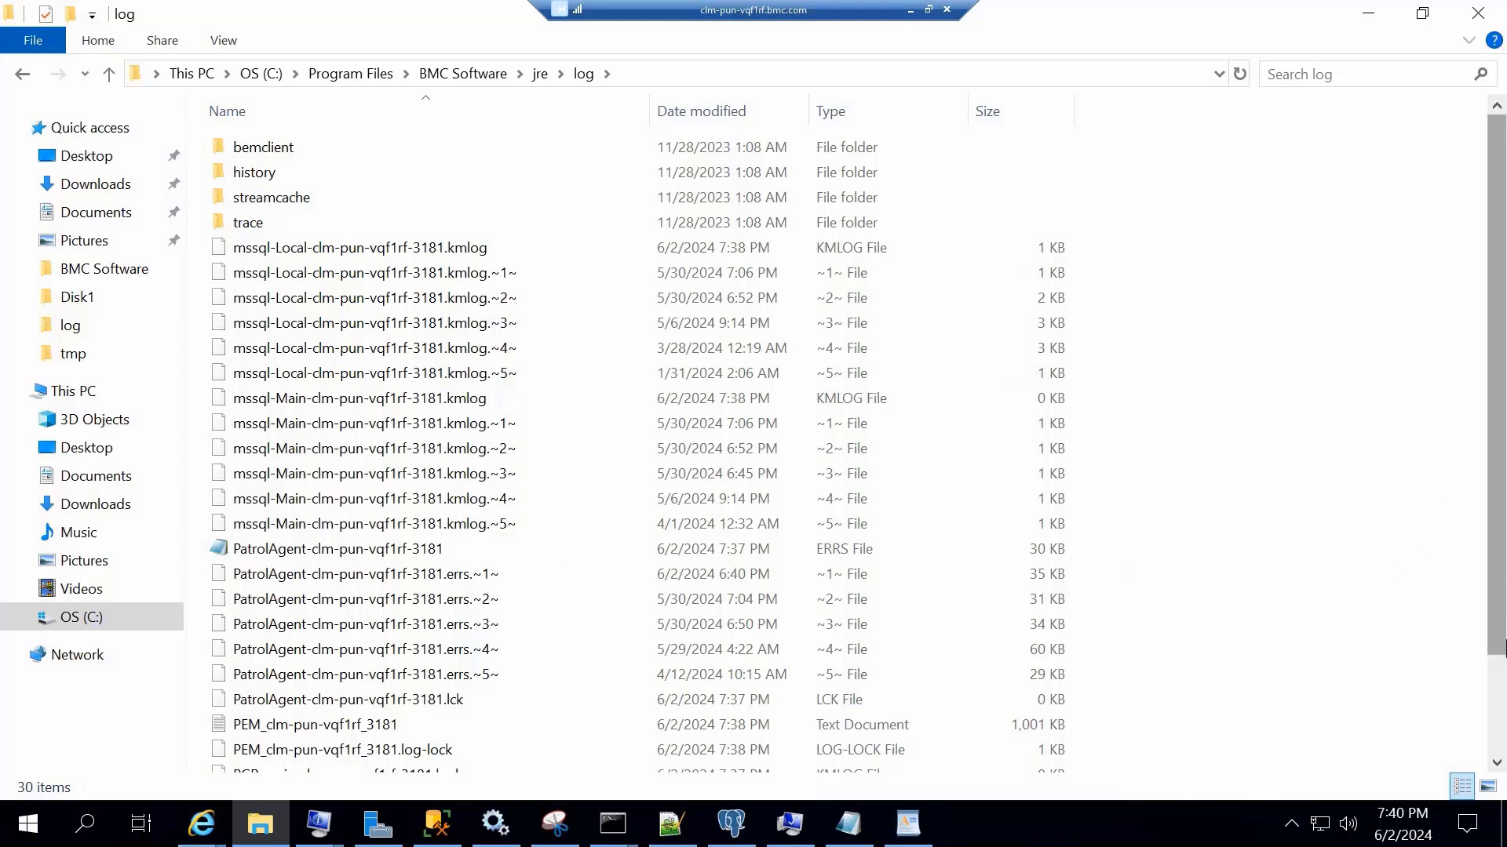
# In the remote machine's File Explorer, locate the PGR_main and PGR_postgre1 kmlog files in the BMC Software log folder
pyautogui.scroll(-2, 471, 659)
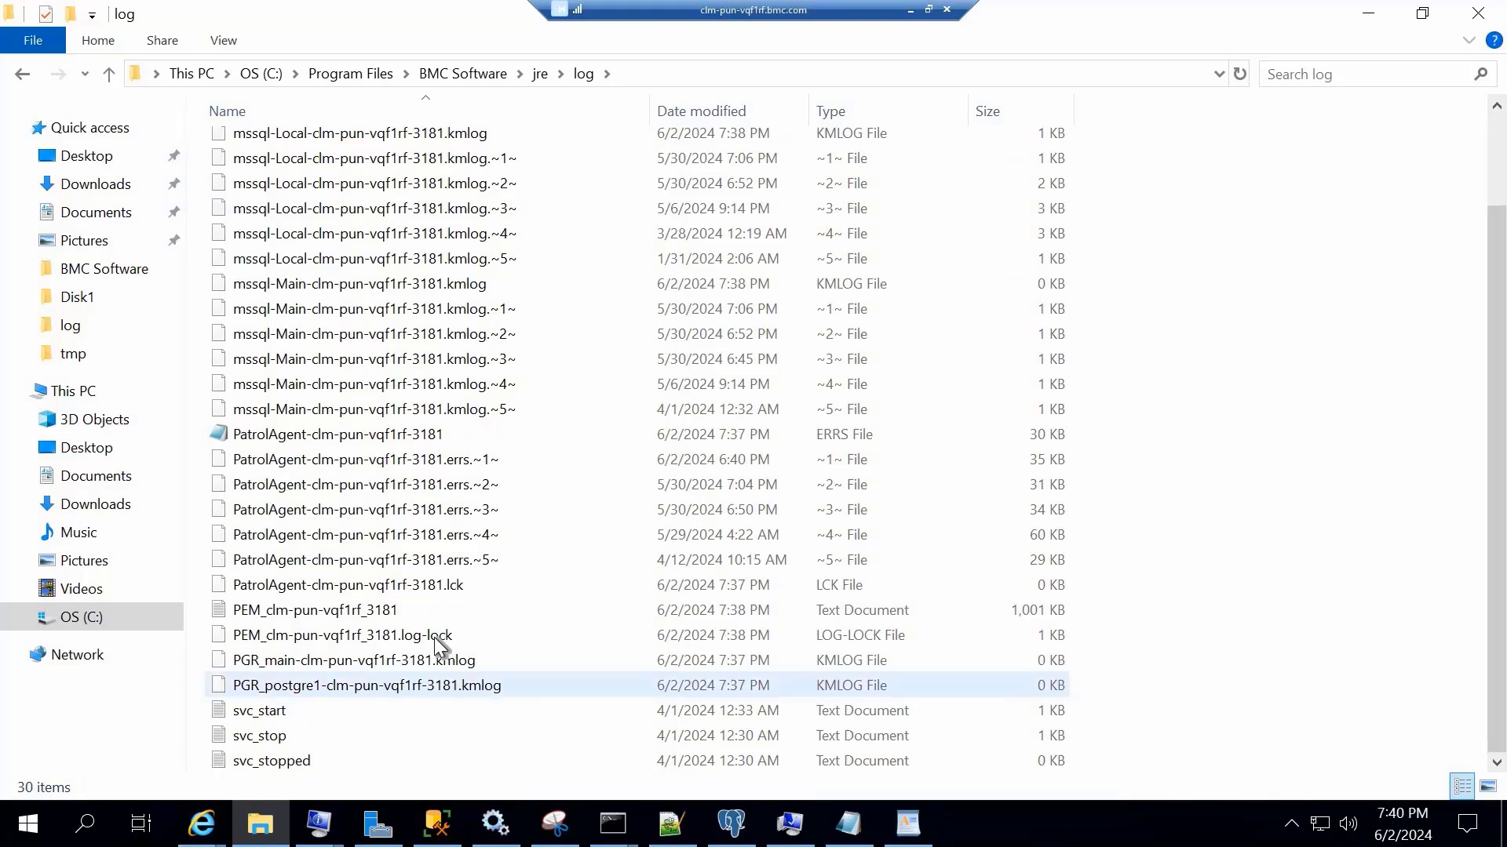
pyautogui.click(443, 664)
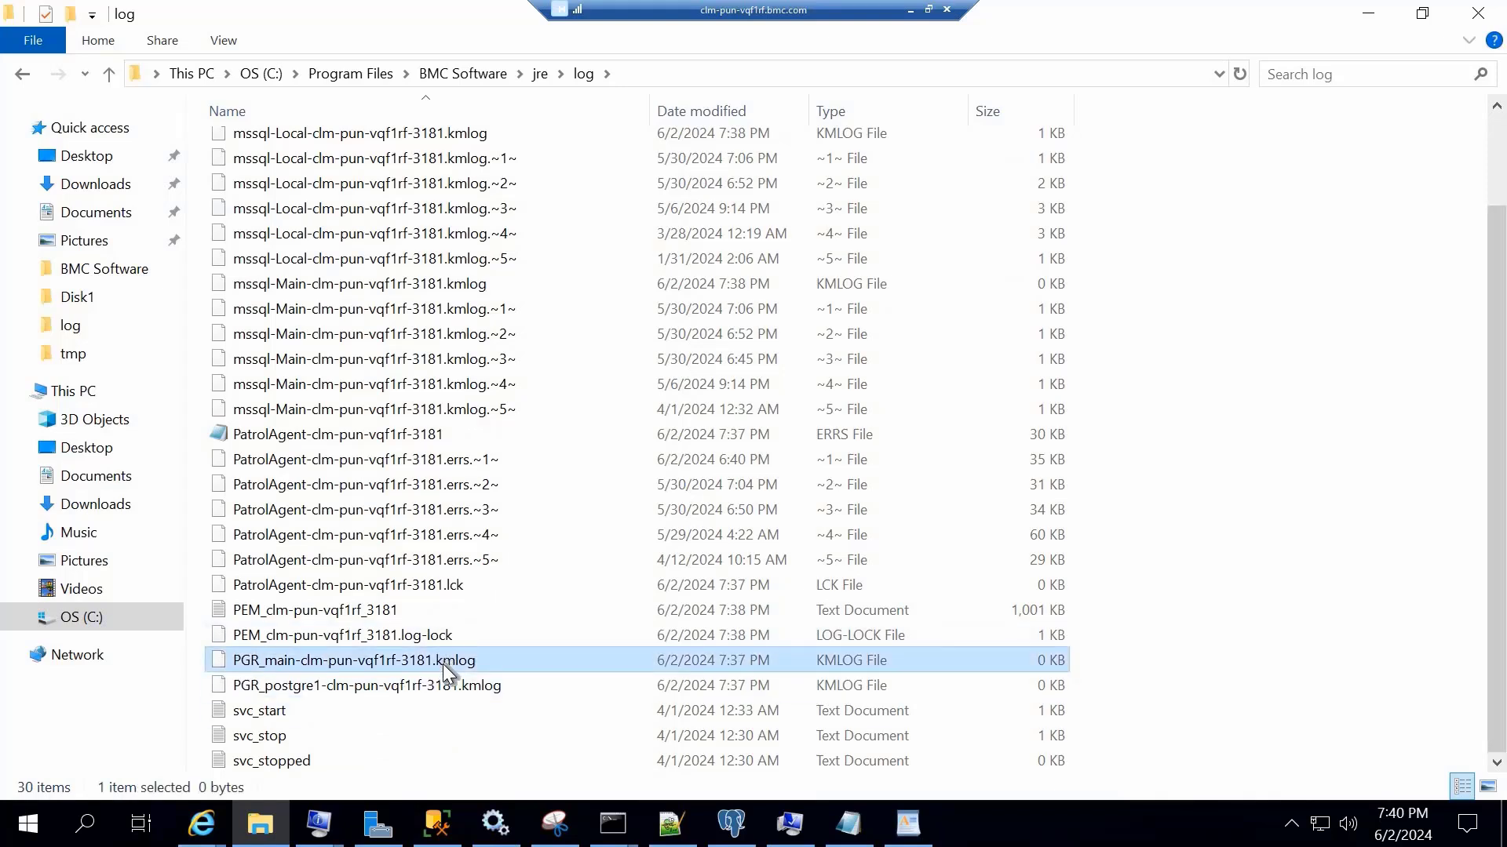
pyautogui.click(453, 688)
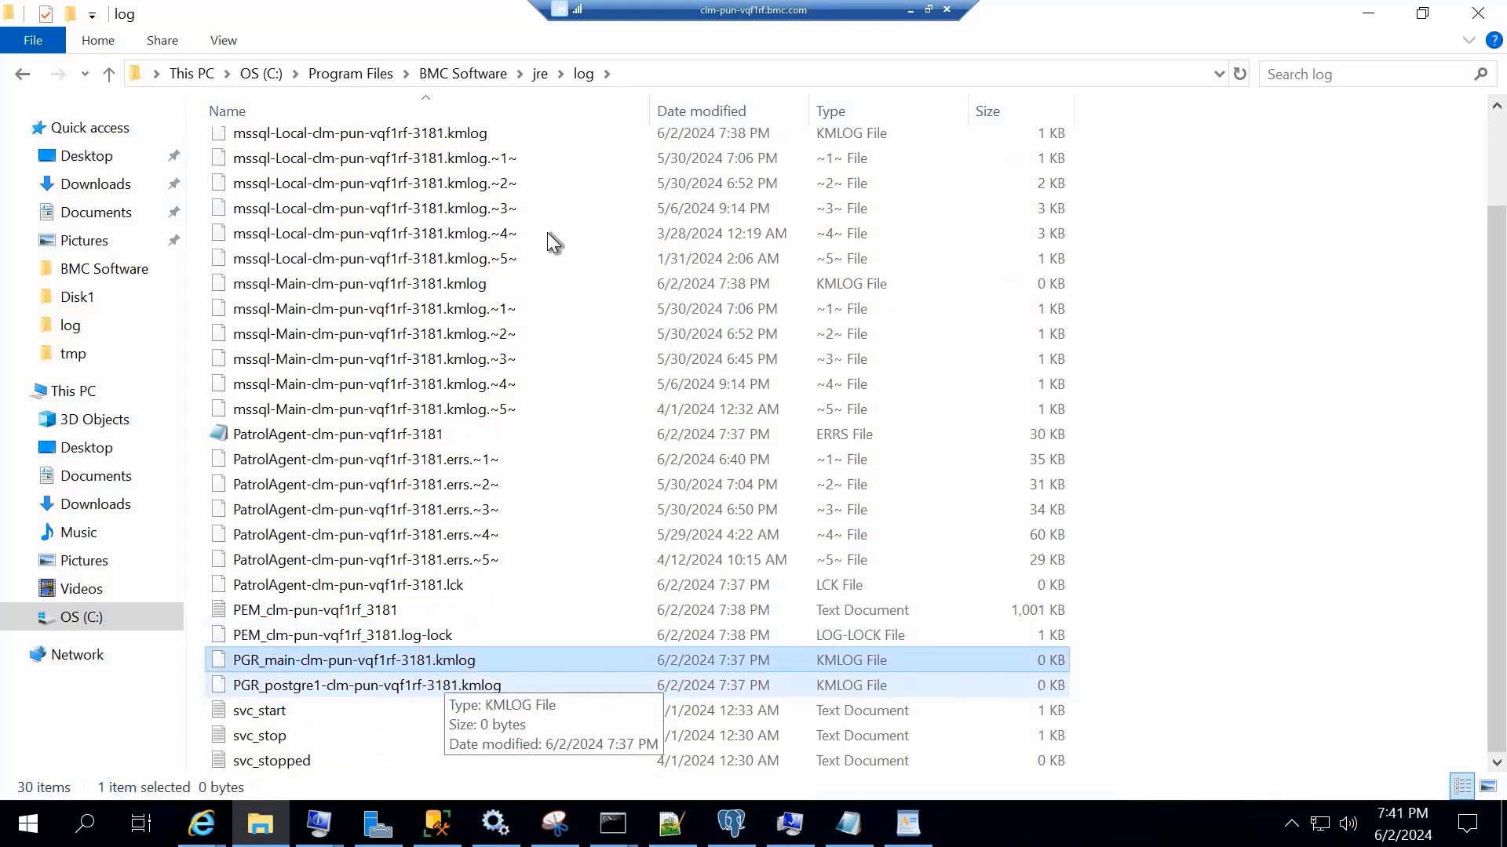
# Open the java folder under jre\pgrkm\logs to view the Java collector log files
pyautogui.click(540, 77)
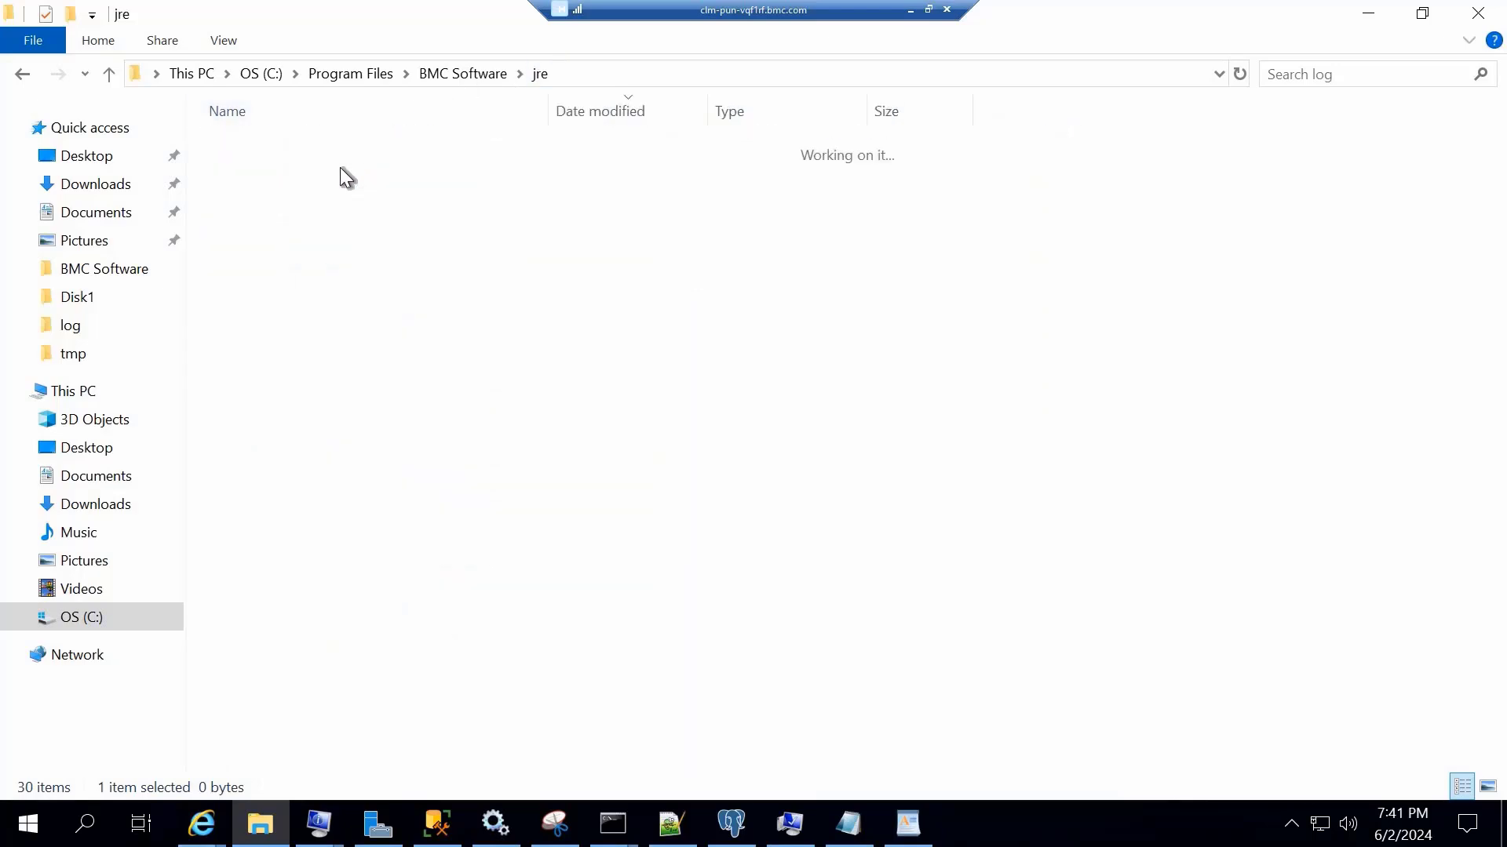
pyautogui.doubleClick(341, 169)
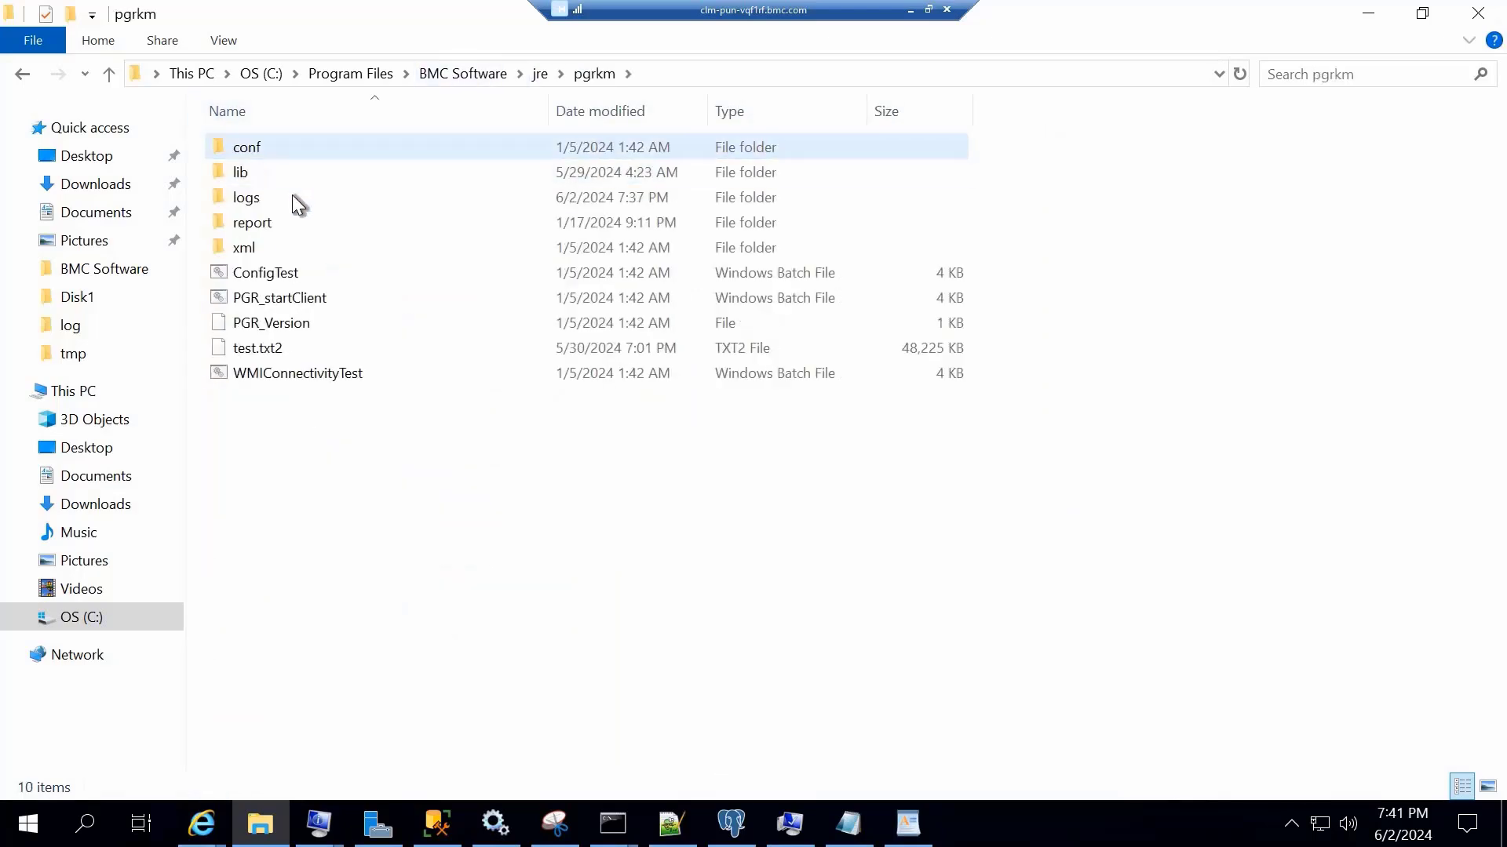
pyautogui.doubleClick(291, 197)
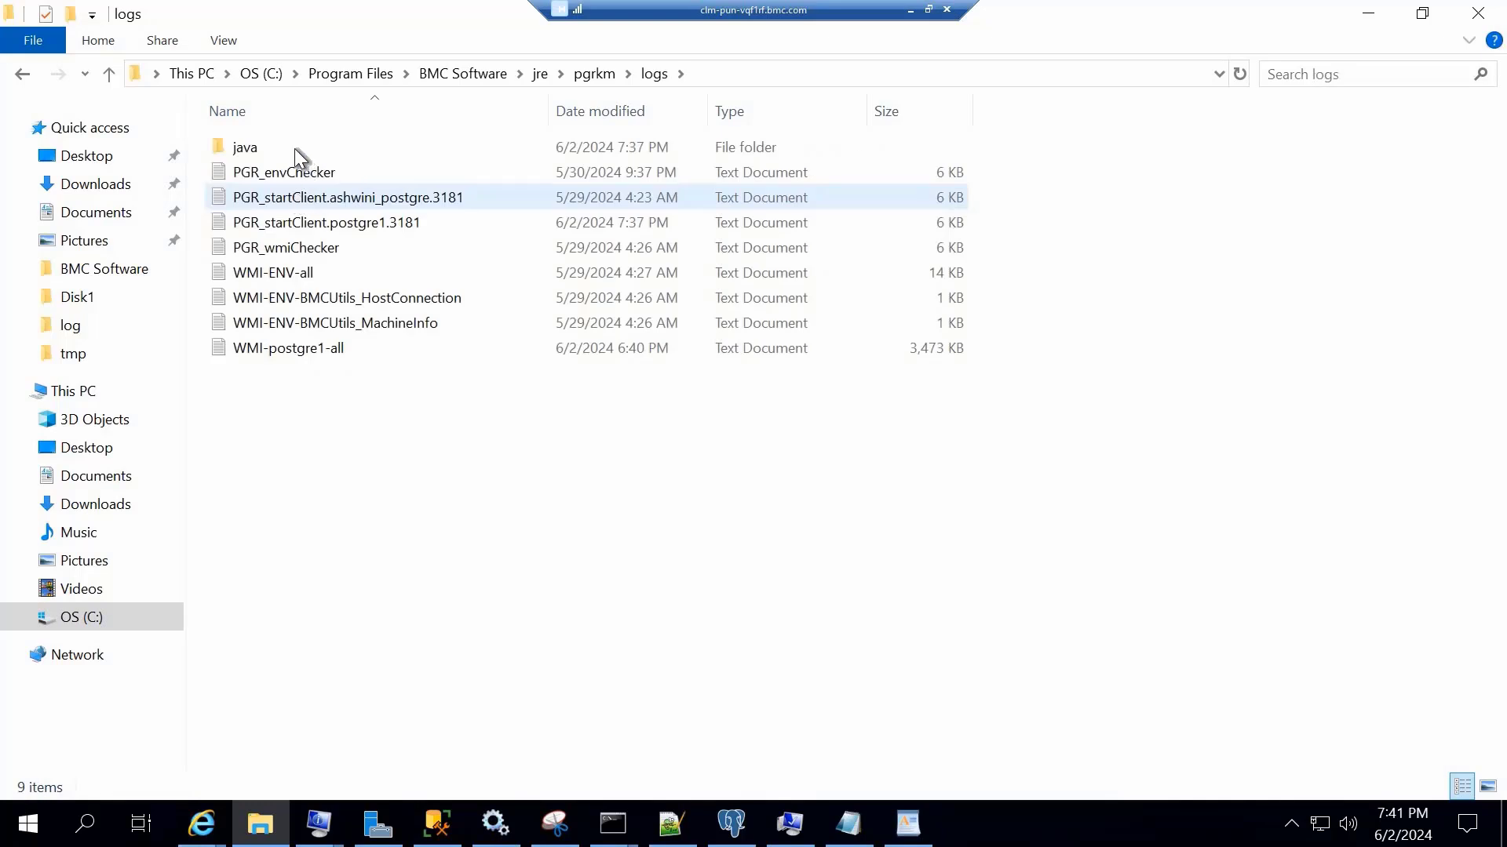
pyautogui.doubleClick(292, 148)
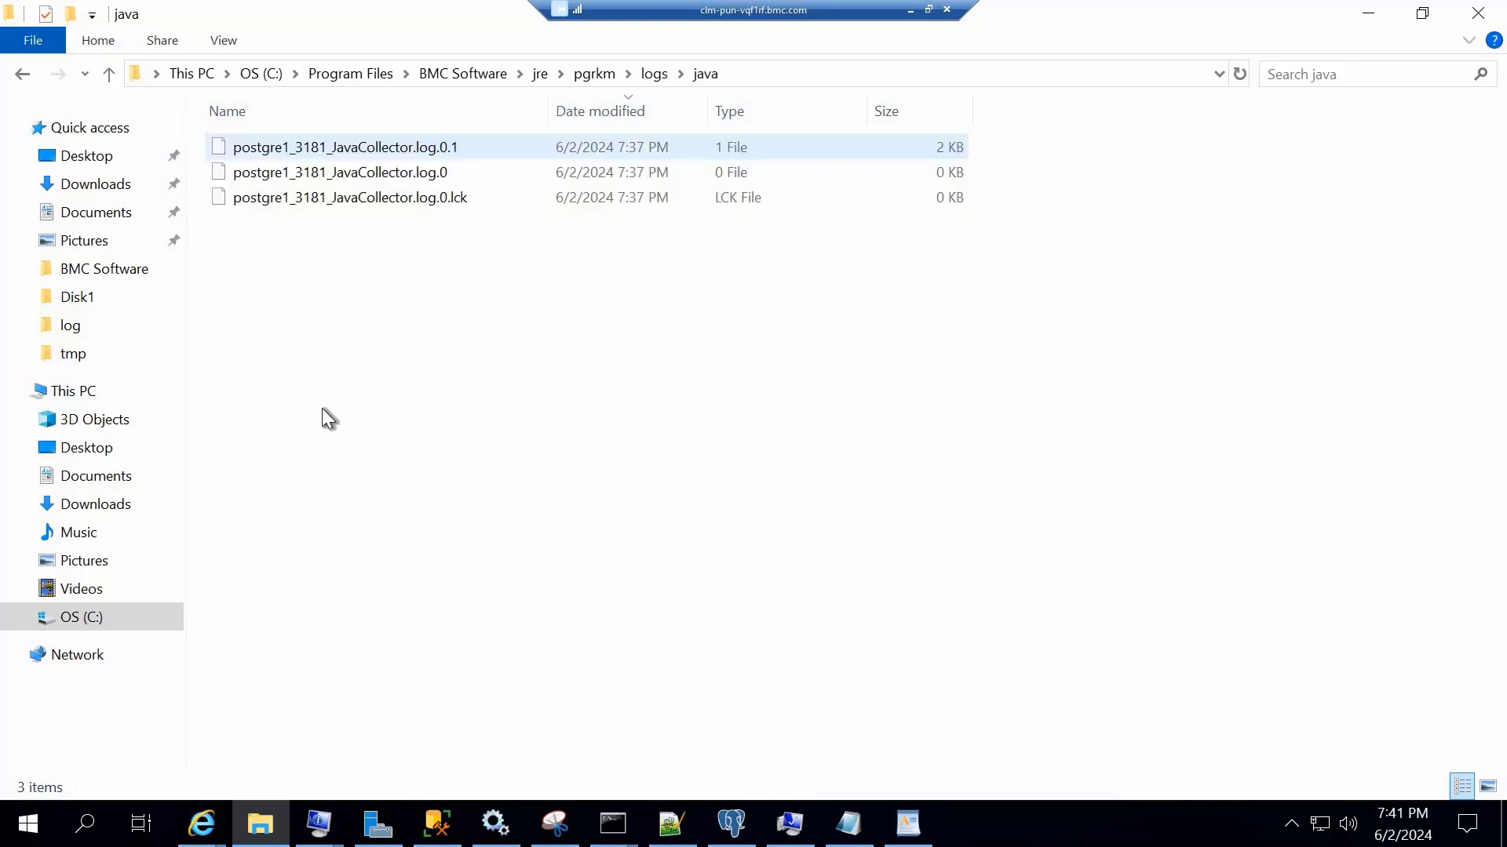